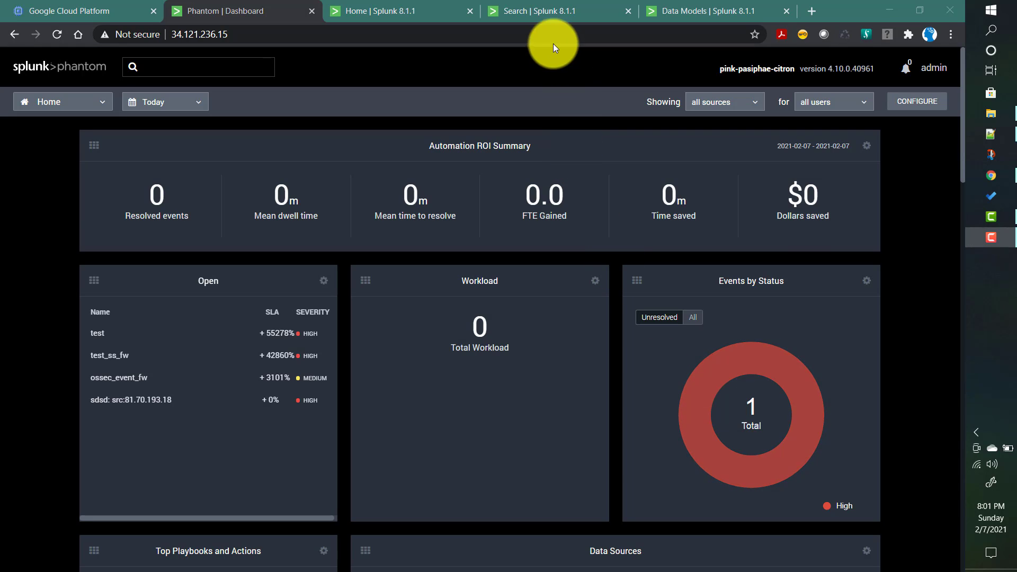
Open test_data_model from the Data Models list and review the constraints and fields of its ossec_root and sev_id_5 datasets.
{"action": "left_click", "coordinate": [713, 8]}
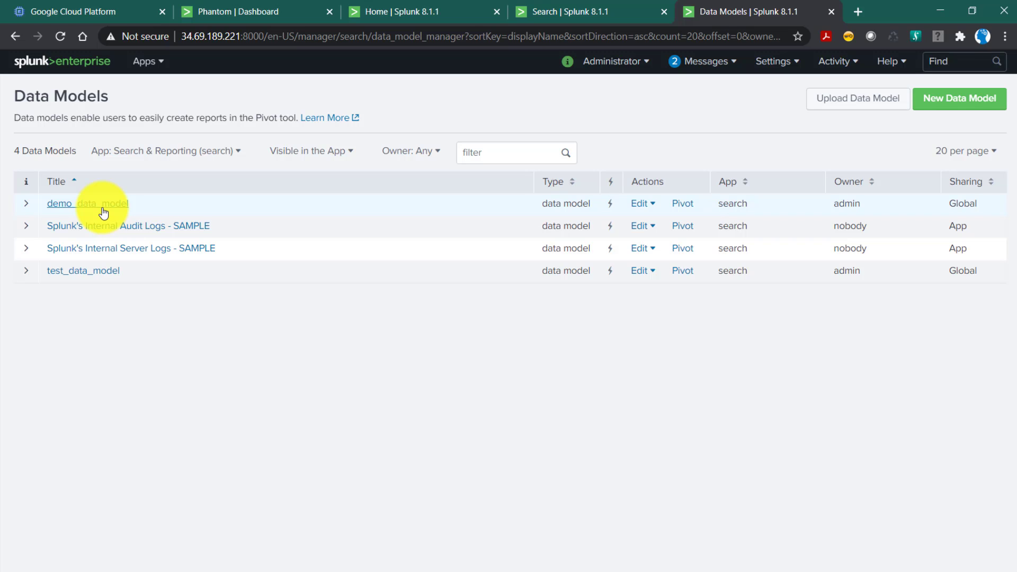
{"action": "left_click", "coordinate": [100, 278]}
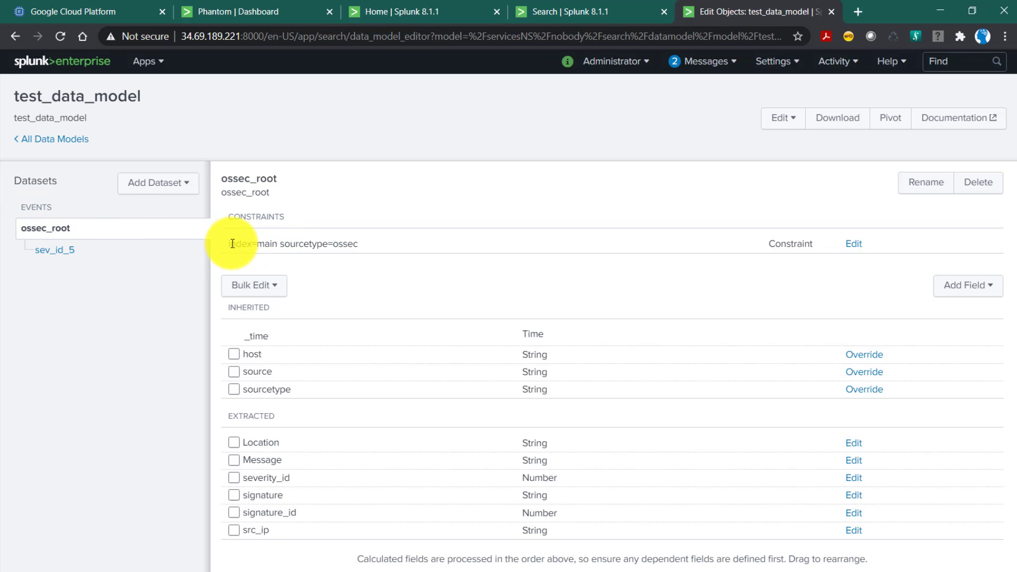
{"action": "left_click_drag", "start_coordinate": [227, 244], "coordinate": [385, 254]}
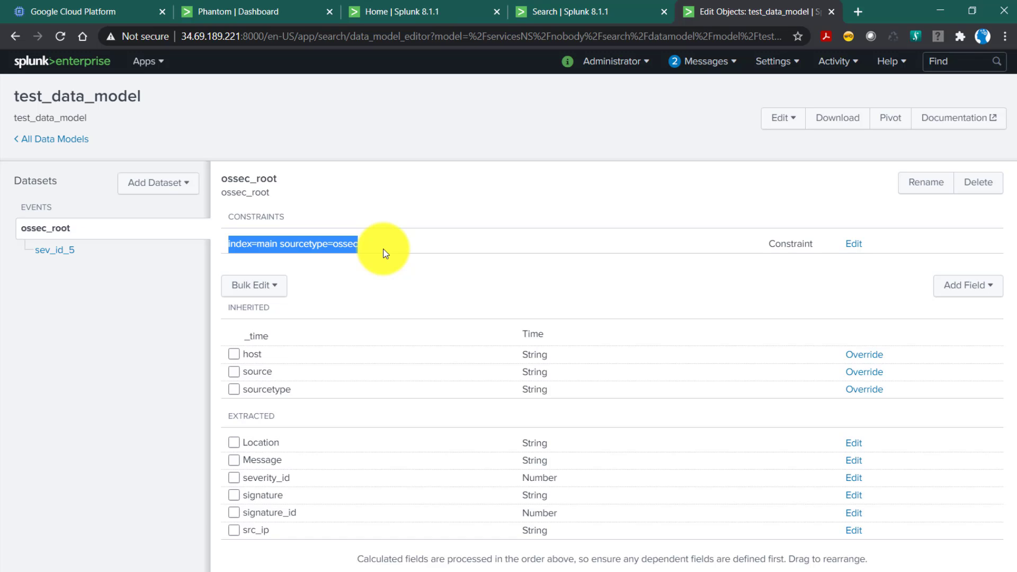
{"action": "double_click", "coordinate": [242, 306]}
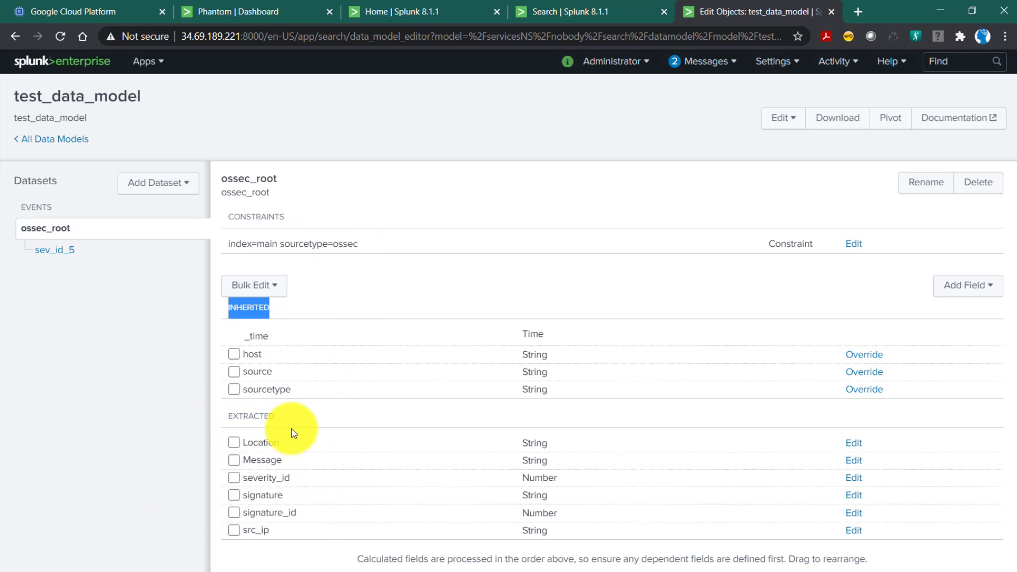
{"action": "double_click", "coordinate": [244, 413]}
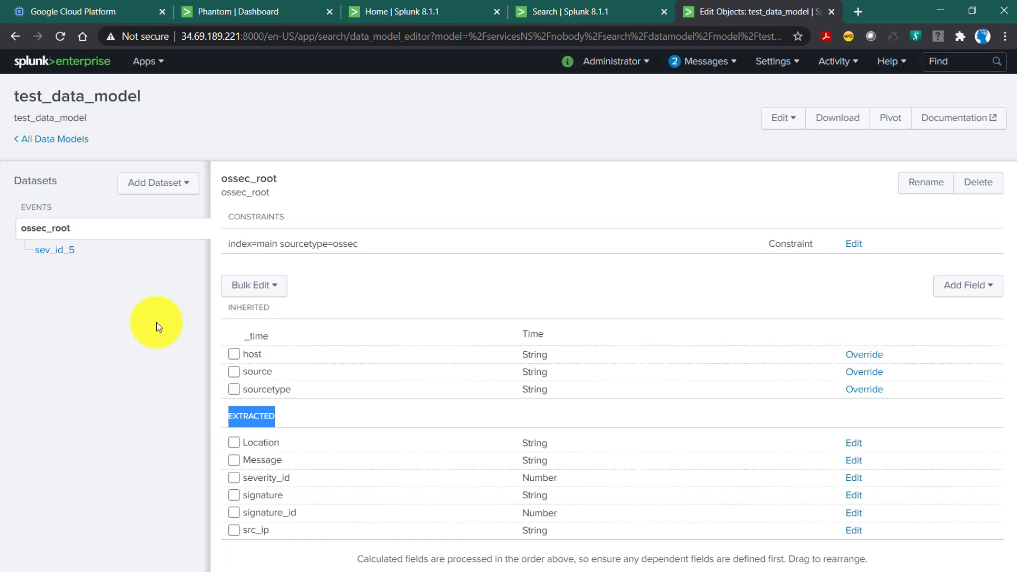
{"action": "left_click", "coordinate": [60, 256]}
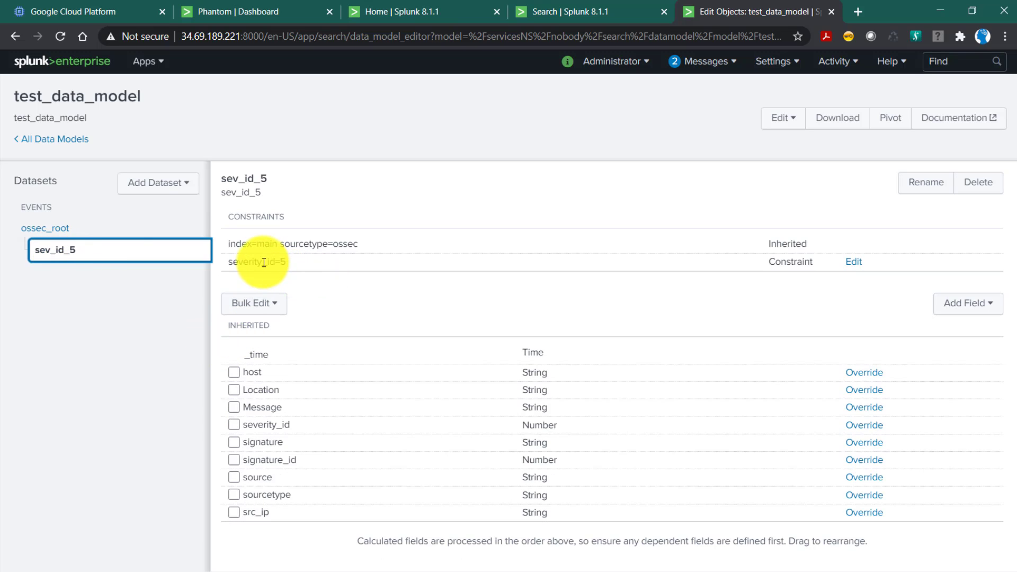
{"action": "left_click_drag", "start_coordinate": [229, 260], "coordinate": [300, 260]}
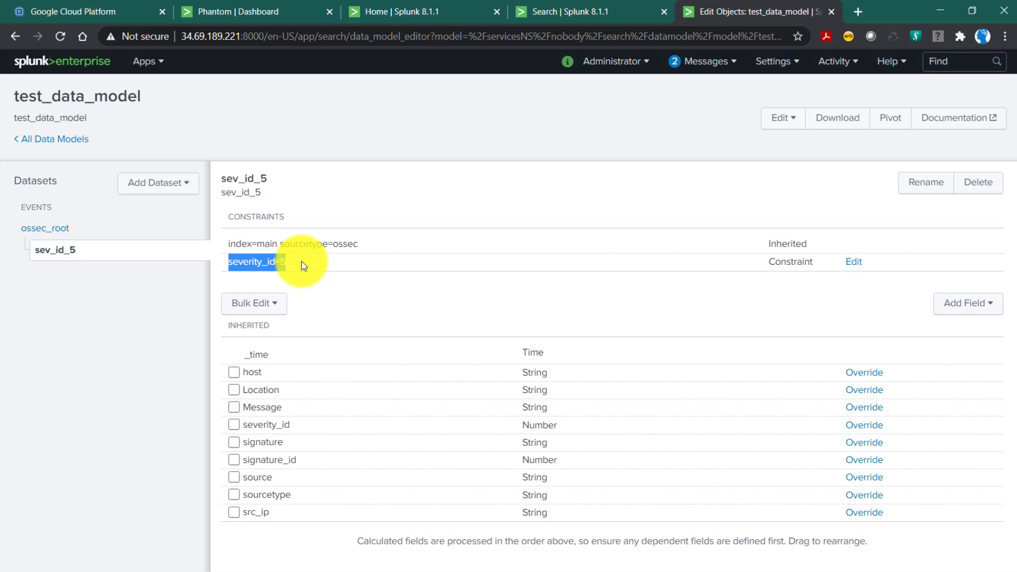
Open demo_data_model in a separate browser tab and review the constraints of its ossec_root and sev_id_5 datasets.
{"action": "right_click", "coordinate": [69, 144]}
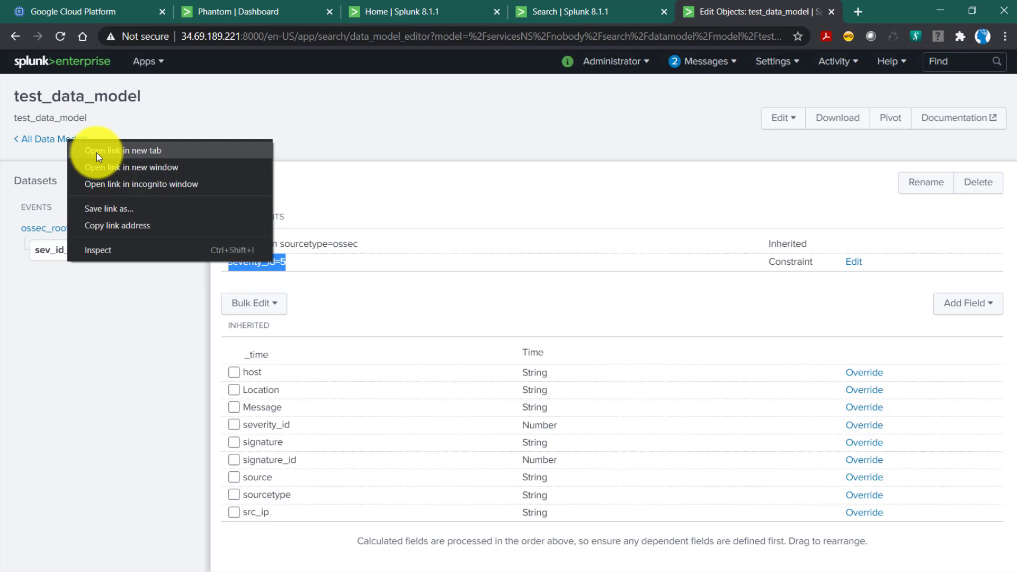
{"action": "left_click", "coordinate": [96, 152]}
{"action": "left_click", "coordinate": [764, 19]}
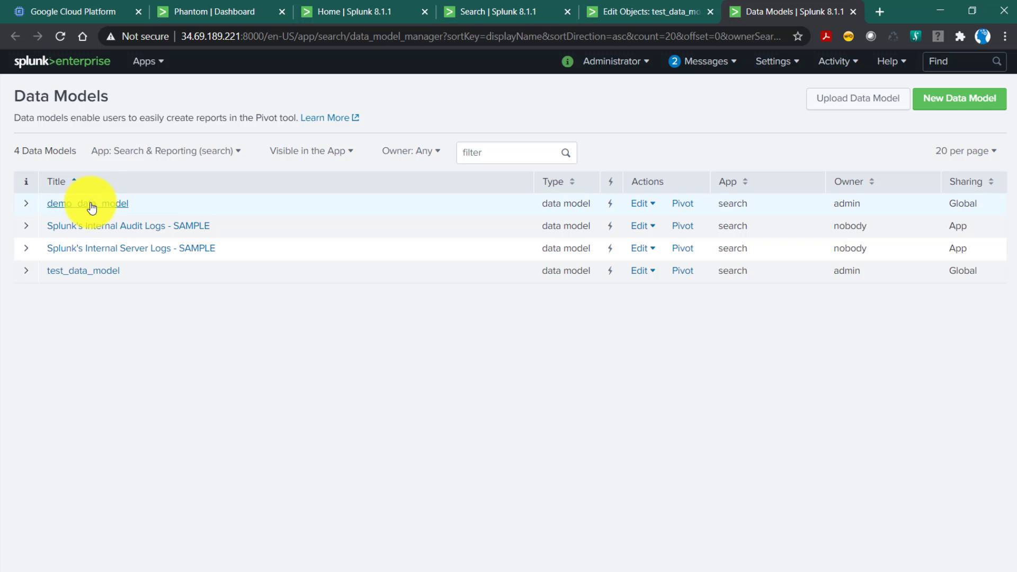
{"action": "left_click", "coordinate": [91, 207]}
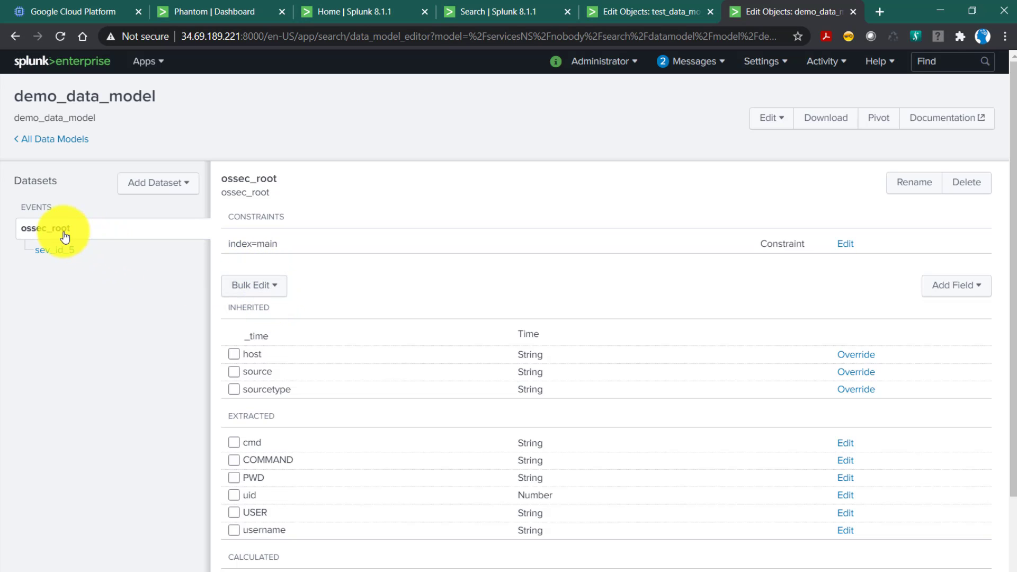
{"action": "left_click_drag", "start_coordinate": [227, 243], "coordinate": [388, 243]}
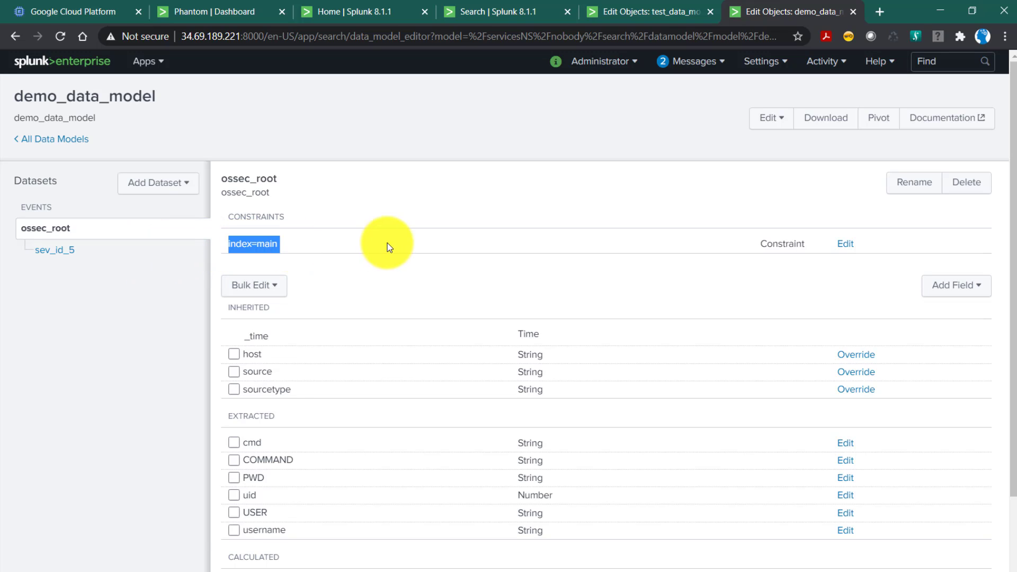
{"action": "left_click", "coordinate": [283, 245]}
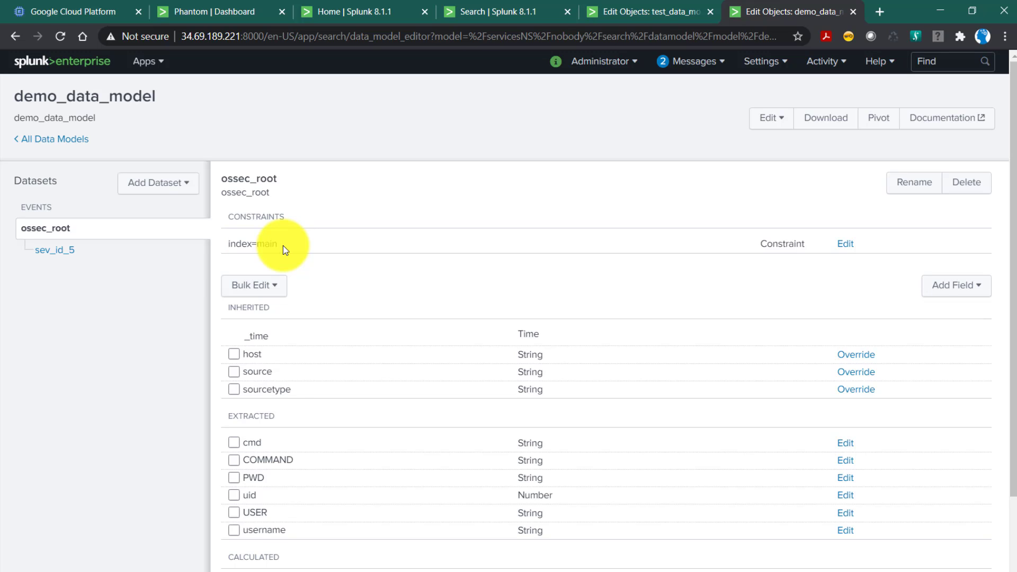
{"action": "left_click", "coordinate": [68, 253]}
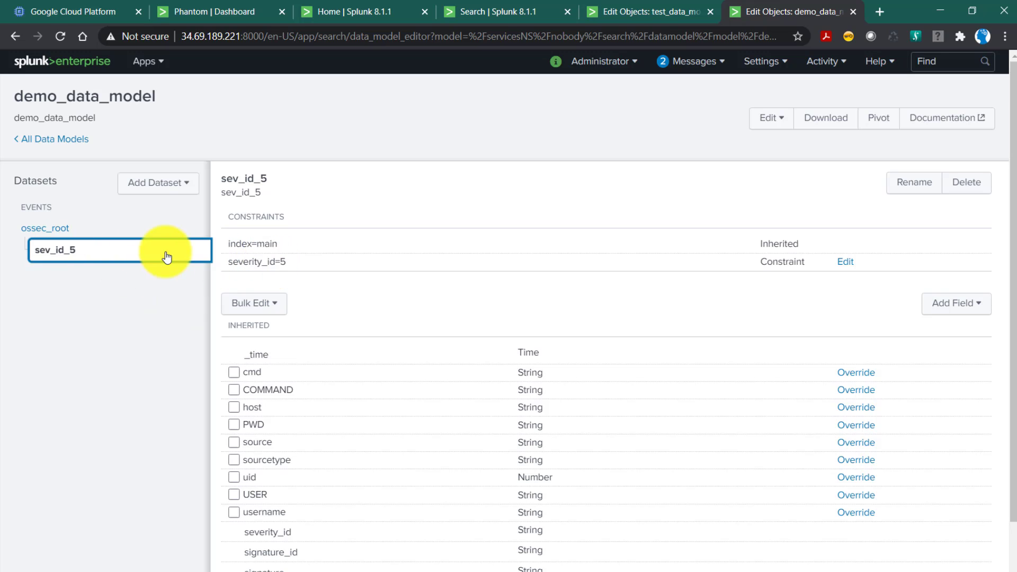
Review the extracted and calculated fields of demo_data_model's ossec_root dataset and the field types that can be added.
{"action": "left_click", "coordinate": [67, 230]}
{"action": "scroll", "coordinate": [363, 321], "scroll_direction": "down", "scroll_amount": 2}
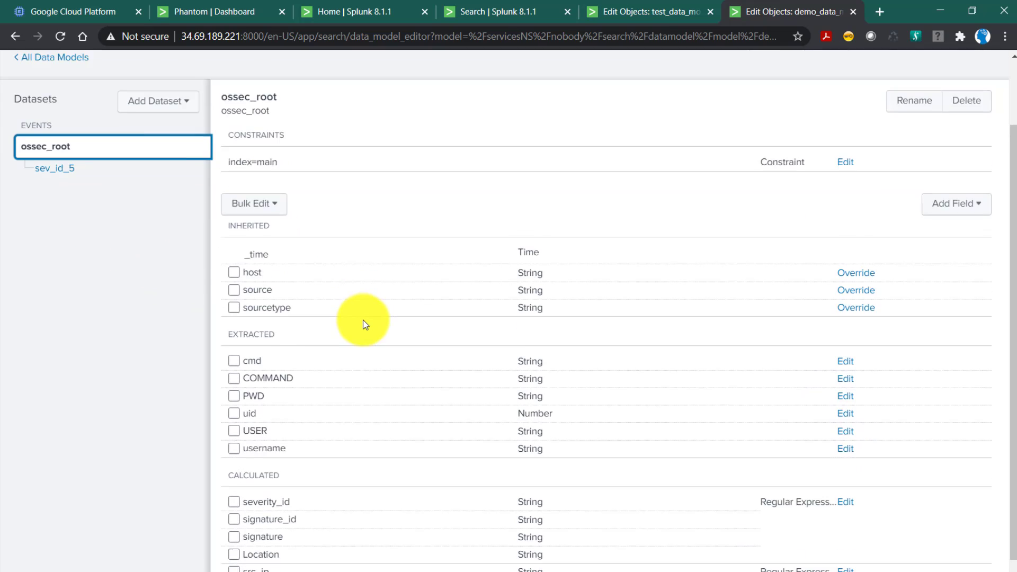
{"action": "scroll", "coordinate": [363, 320], "scroll_direction": "down", "scroll_amount": 1}
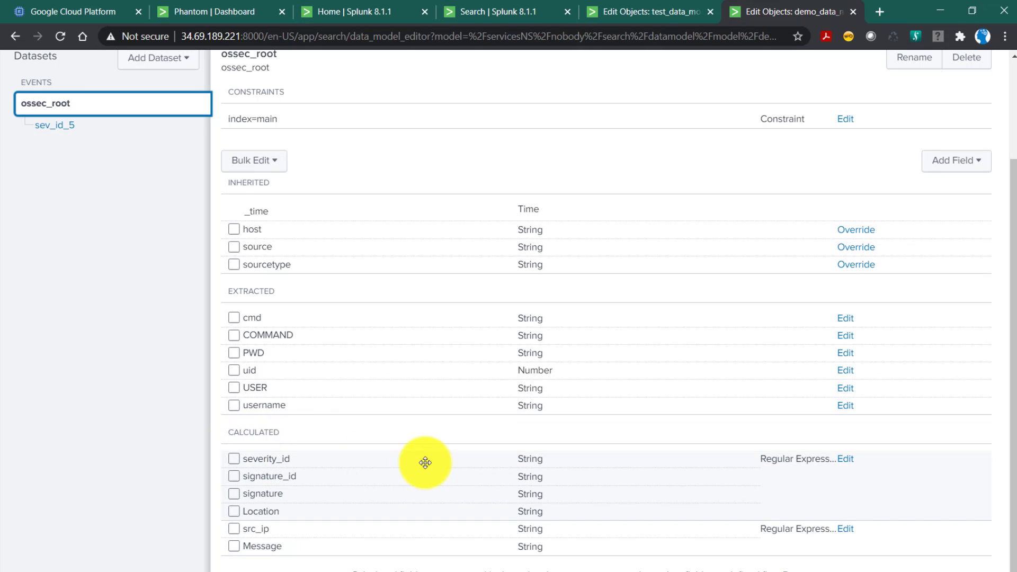
{"action": "scroll", "coordinate": [444, 455], "scroll_direction": "up", "scroll_amount": 3}
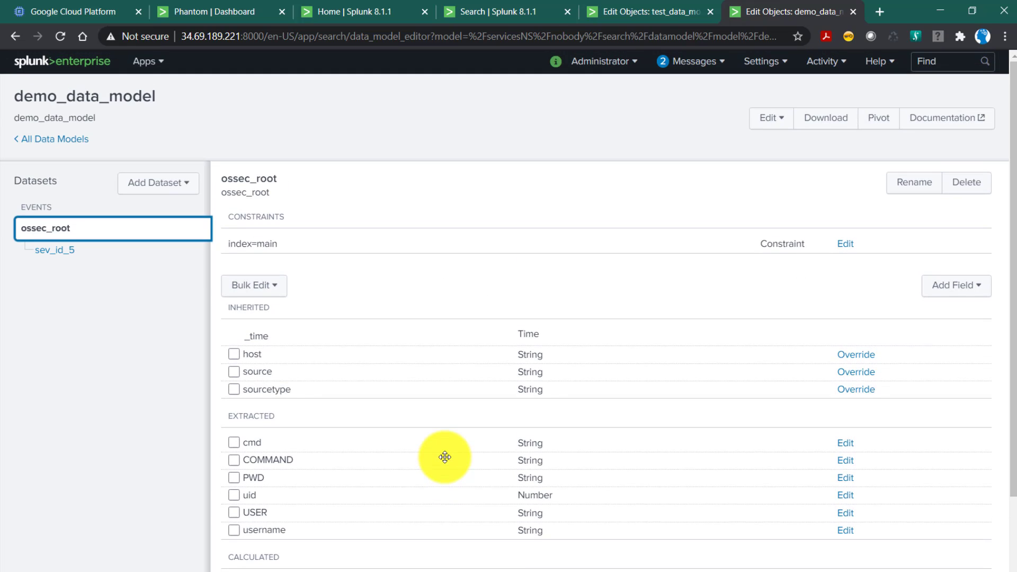
{"action": "scroll", "coordinate": [445, 455], "scroll_direction": "down", "scroll_amount": 3}
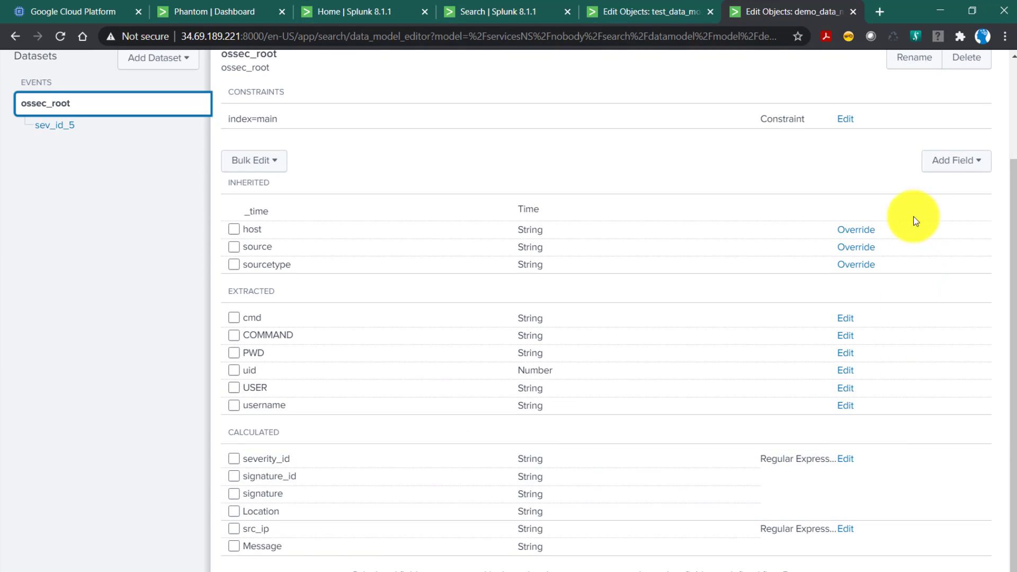
{"action": "left_click", "coordinate": [949, 165]}
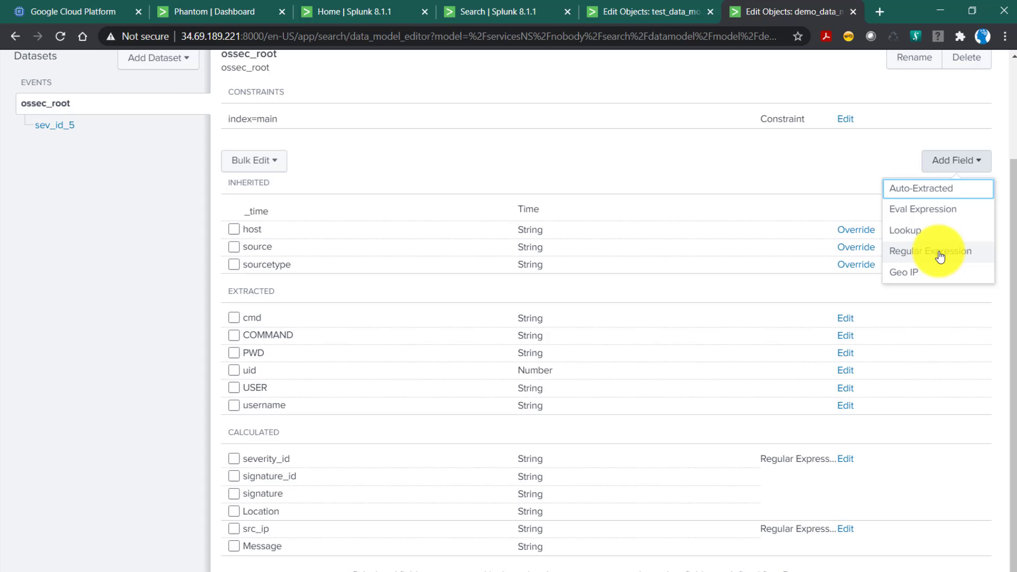
{"action": "left_click", "coordinate": [832, 173]}
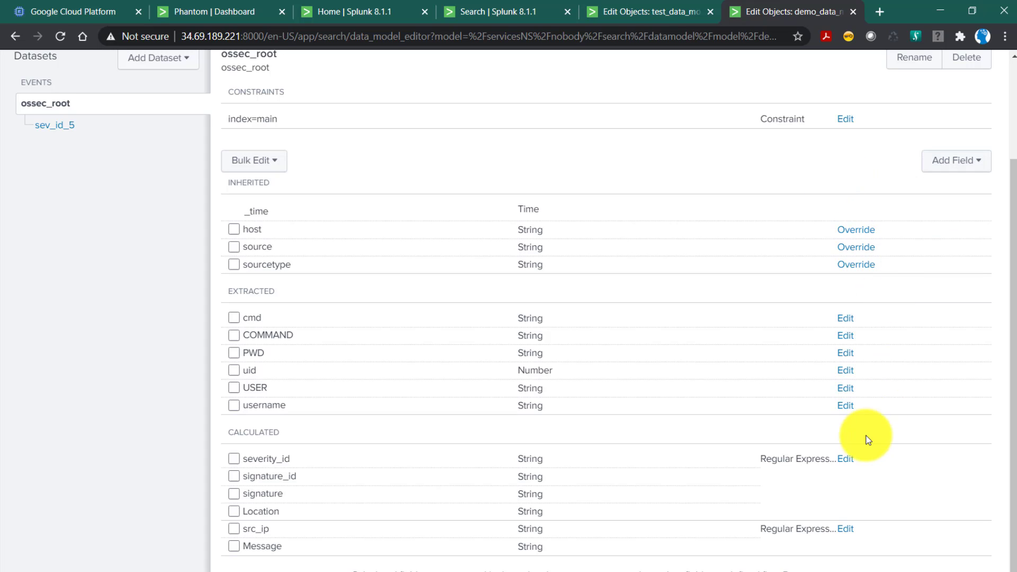
Inspect the regular expression behind the calculated severity_id field group, cancel without saving, and return to the calculated fields.
{"action": "left_click", "coordinate": [846, 460]}
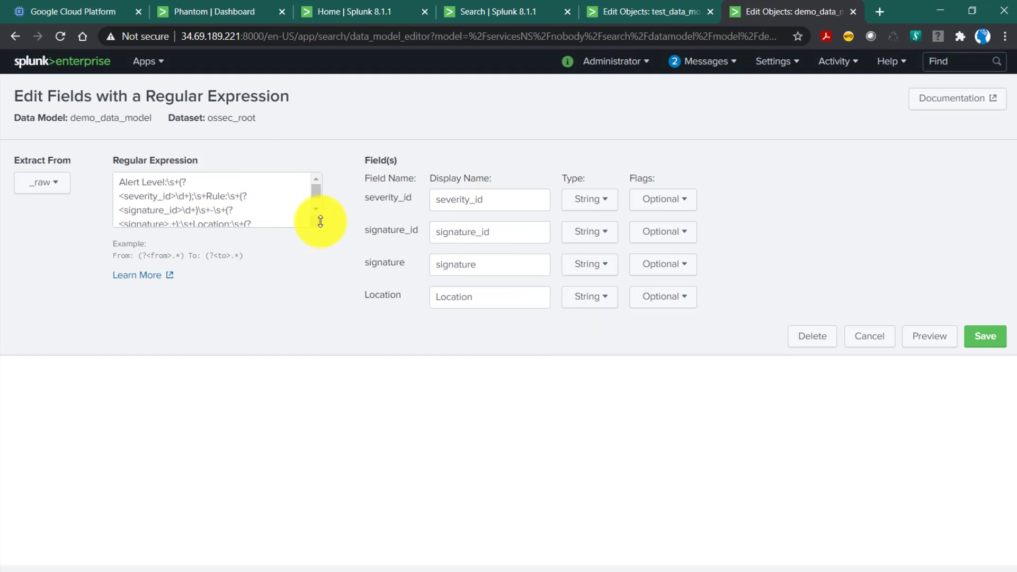
{"action": "left_click_drag", "start_coordinate": [317, 222], "coordinate": [345, 343]}
{"action": "left_click_drag", "start_coordinate": [266, 228], "coordinate": [112, 159]}
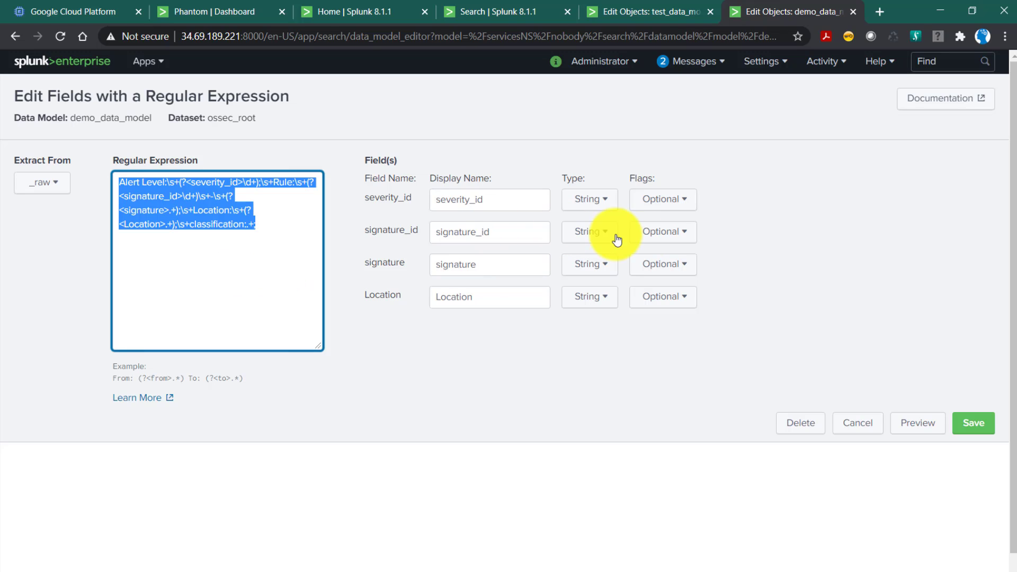
{"action": "left_click", "coordinate": [862, 427]}
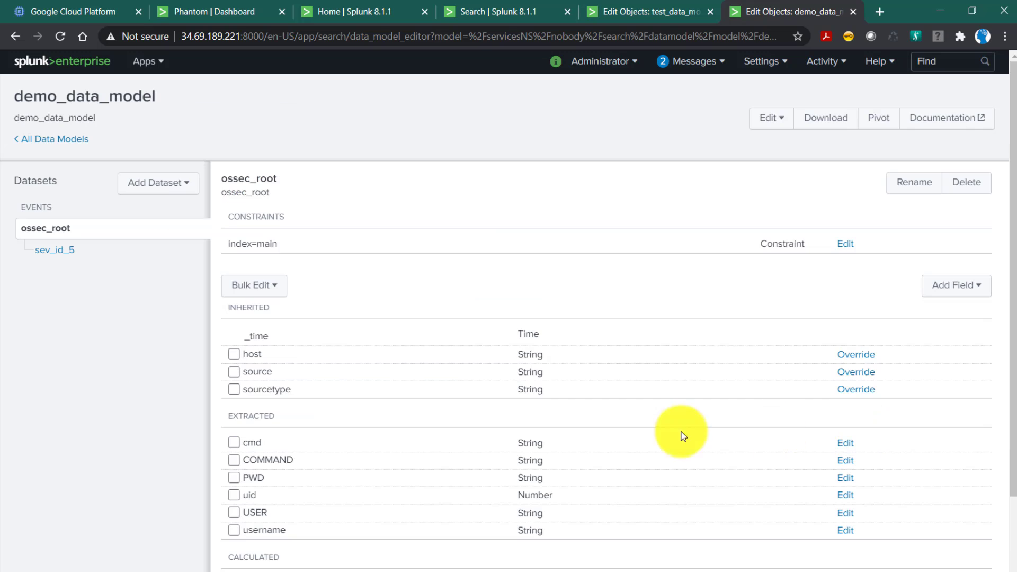
{"action": "scroll", "coordinate": [368, 449], "scroll_direction": "down", "scroll_amount": 3}
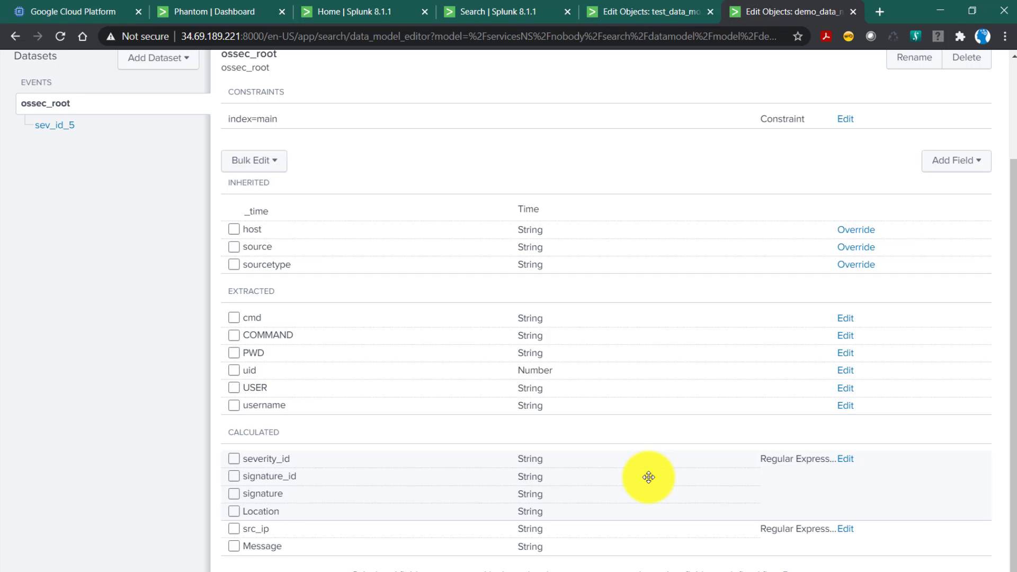
Return to test_data_model and review the extracted fields of its ossec_root dataset.
{"action": "left_click", "coordinate": [630, 7]}
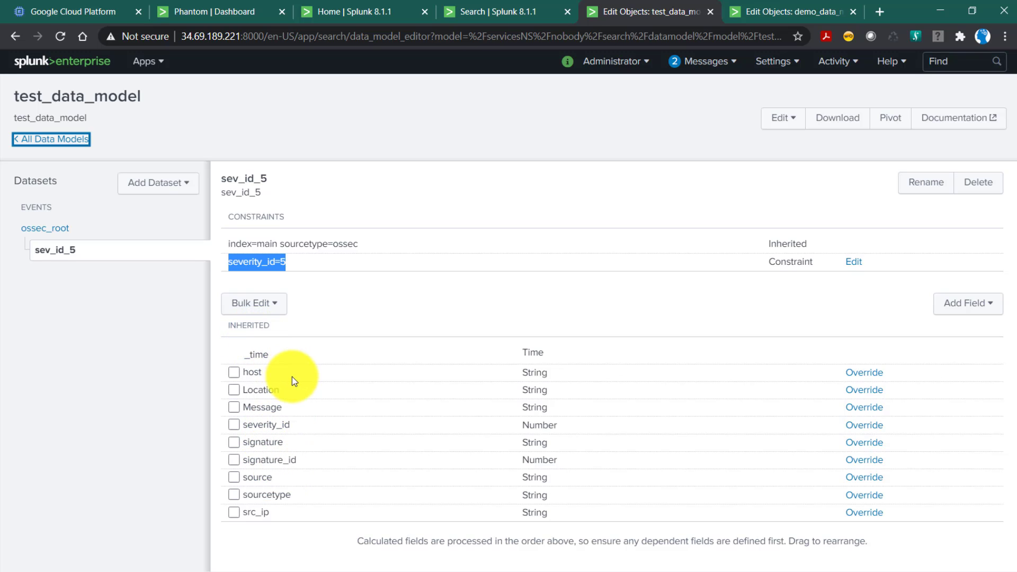
{"action": "left_click", "coordinate": [54, 229]}
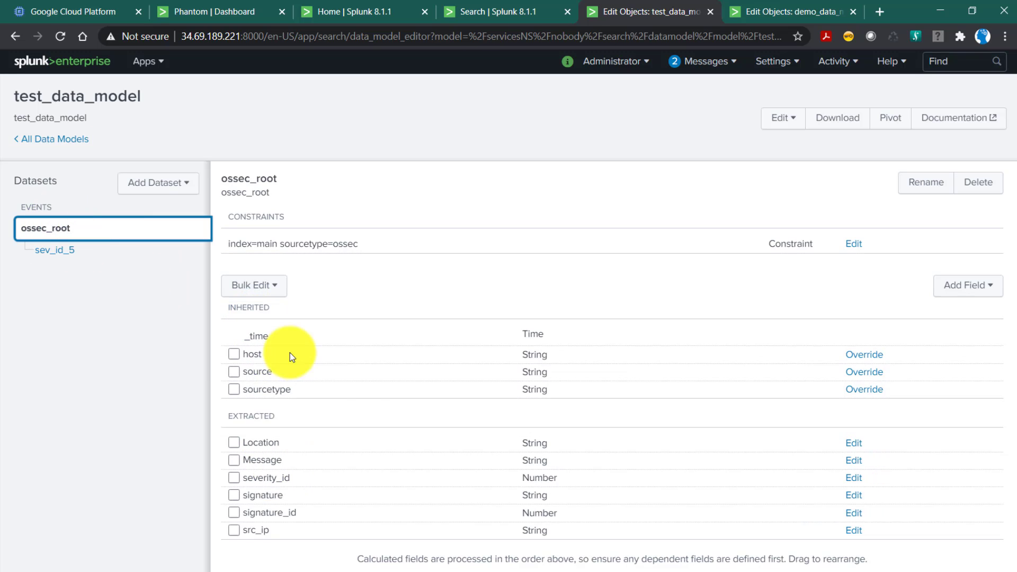
{"action": "double_click", "coordinate": [252, 417]}
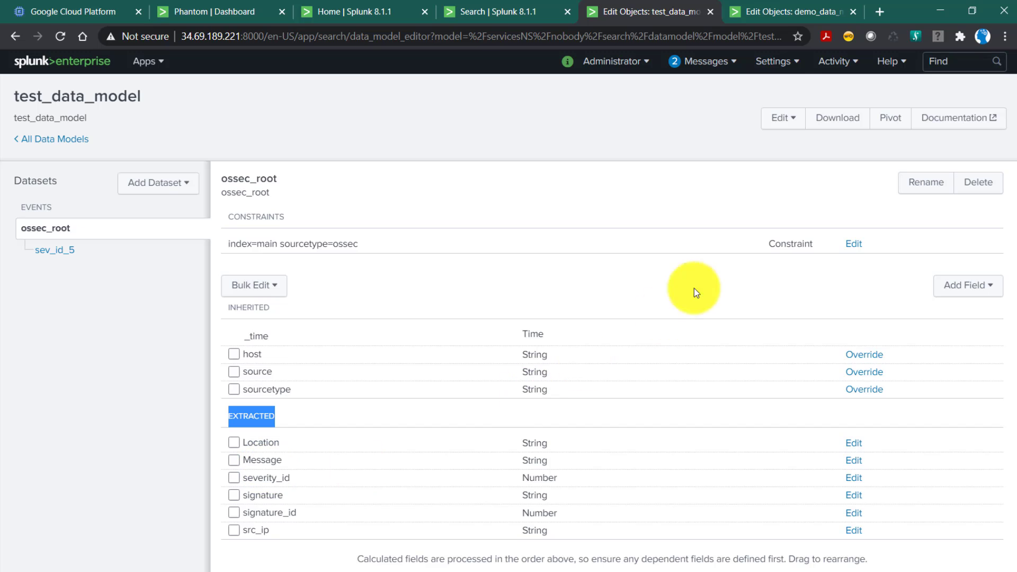
Open the Field extractions settings in a separate browser tab and examine the two ossec extraction expressions and their source type.
{"action": "left_click", "coordinate": [783, 64]}
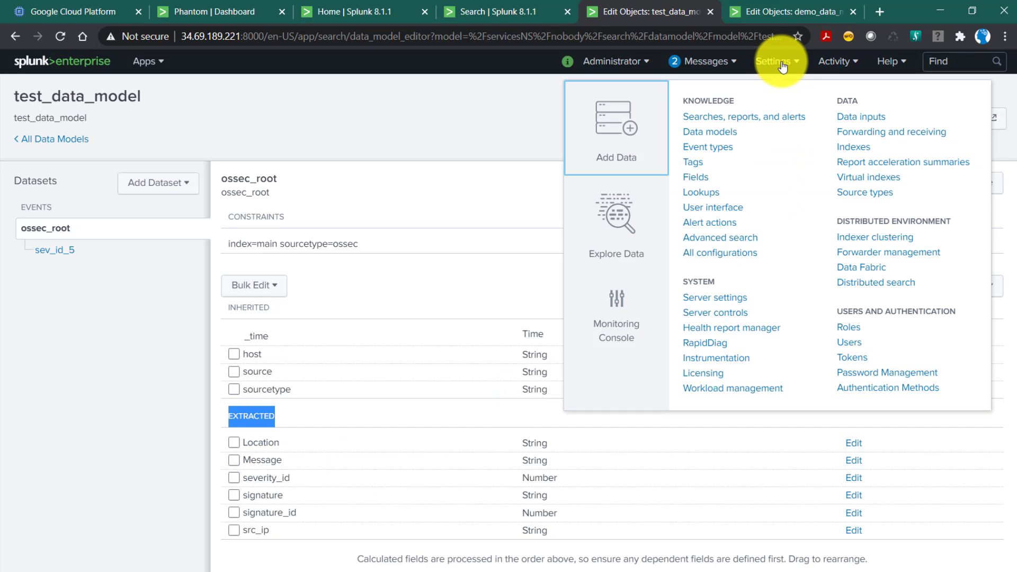
{"action": "right_click", "coordinate": [696, 180]}
{"action": "left_click", "coordinate": [721, 165]}
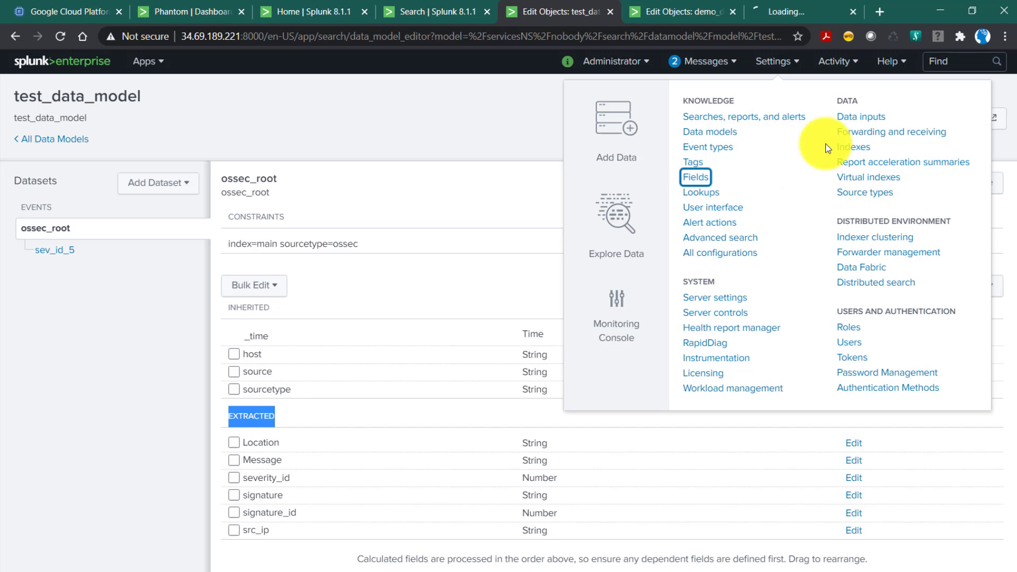
{"action": "left_click", "coordinate": [766, 9]}
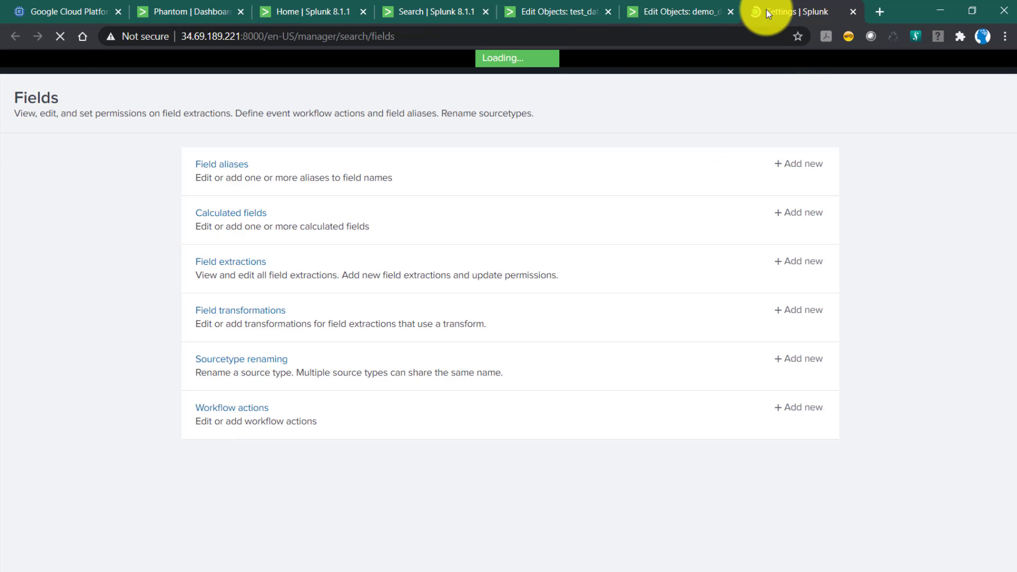
{"action": "left_click", "coordinate": [234, 264]}
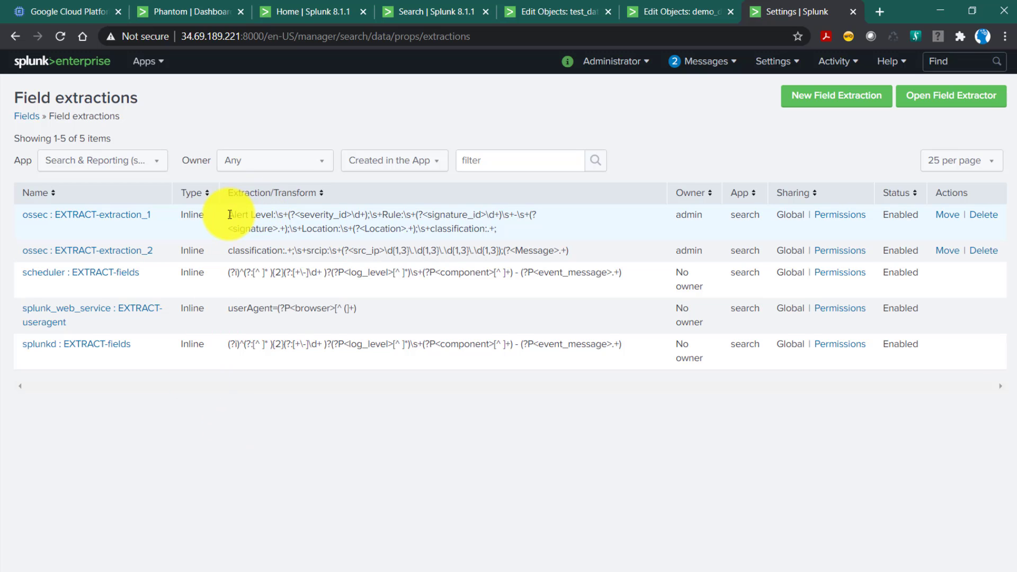
{"action": "left_click_drag", "start_coordinate": [228, 215], "coordinate": [567, 250]}
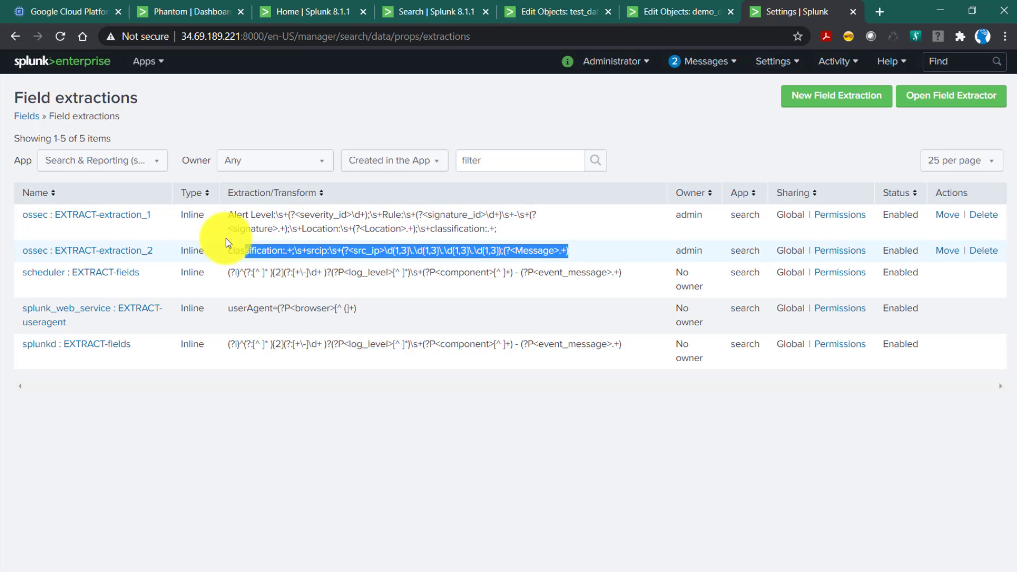
{"action": "left_click_drag", "start_coordinate": [21, 218], "coordinate": [59, 225]}
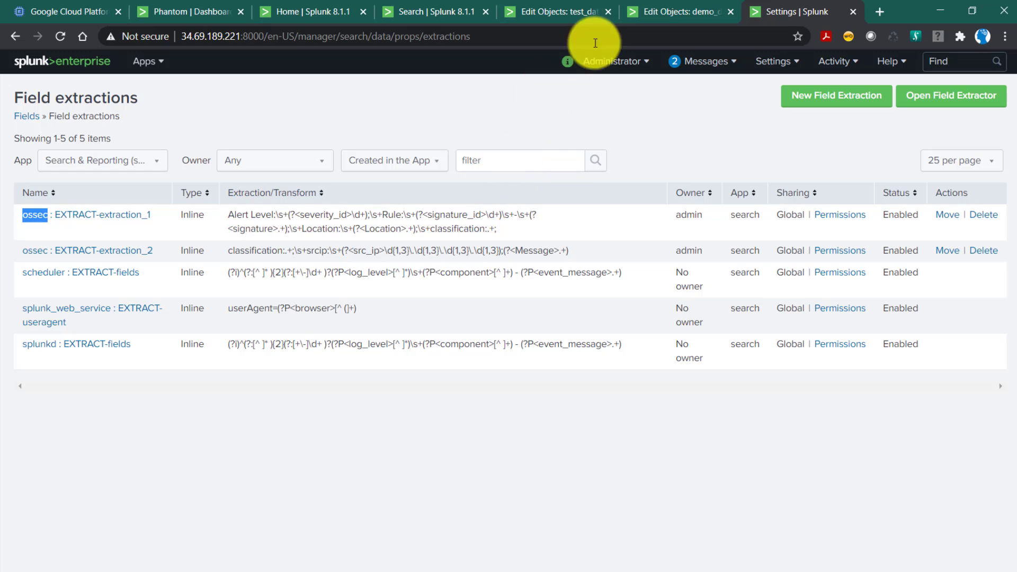
Compare demo_data_model's calculated fields with test_data_model's extracted fields, closing the open settings list.
{"action": "left_click", "coordinate": [682, 15]}
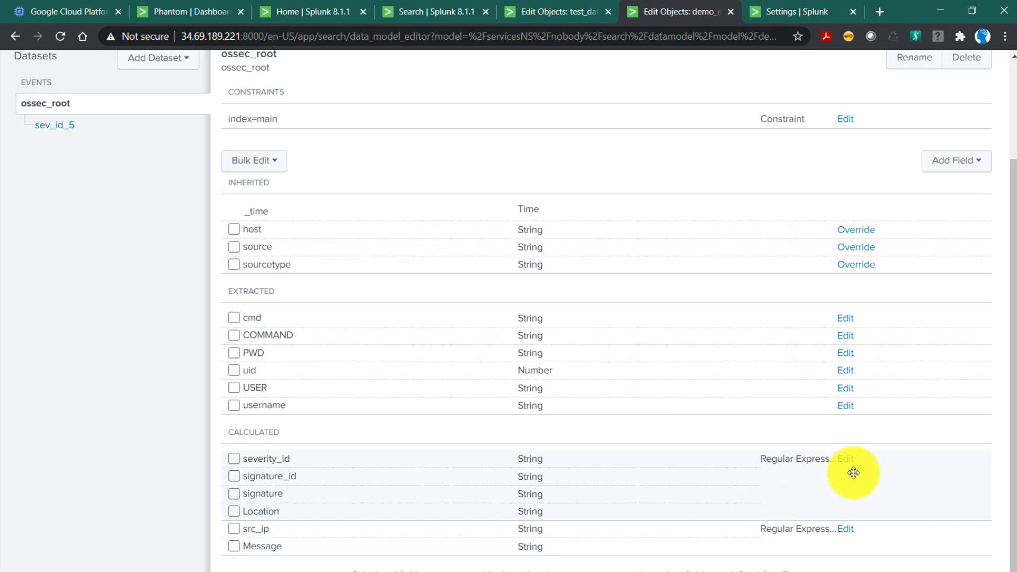
{"action": "left_click", "coordinate": [560, 12]}
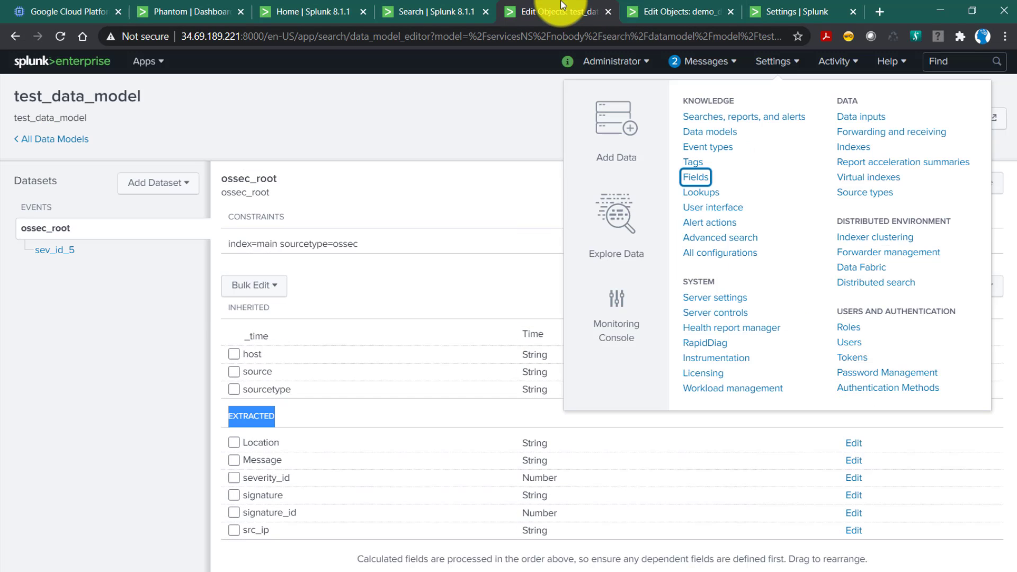
{"action": "left_click", "coordinate": [427, 206]}
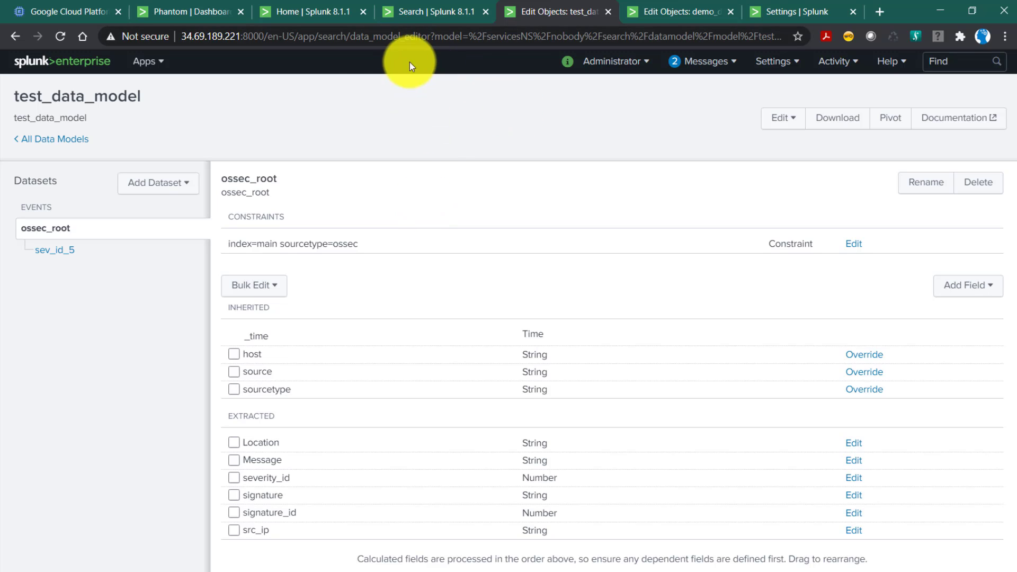
Open the Phantom Add-On's event forwarding page and start a new forwarding configuration of the Data Model Export type.
{"action": "left_click", "coordinate": [299, 15]}
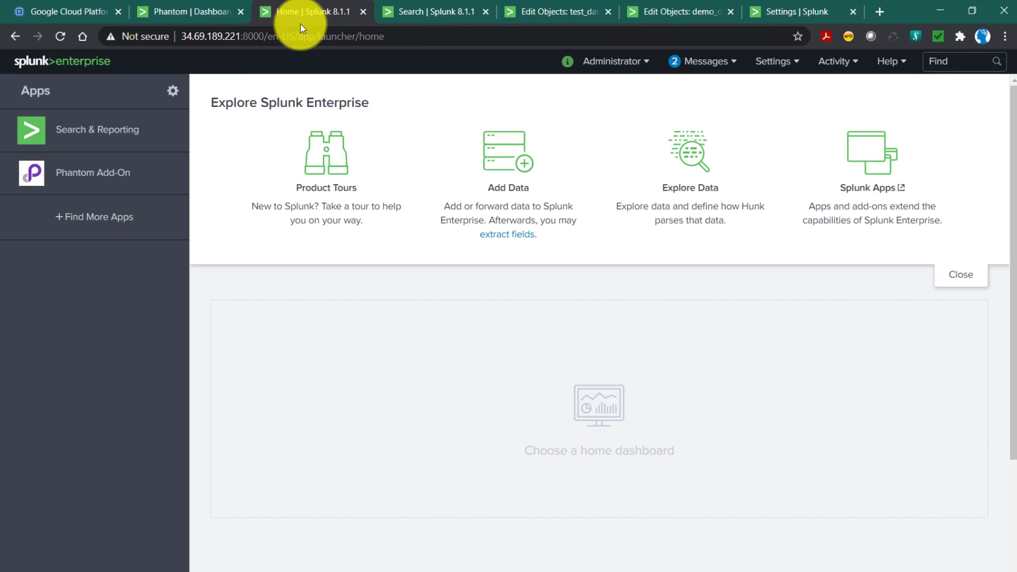
{"action": "left_click", "coordinate": [90, 174]}
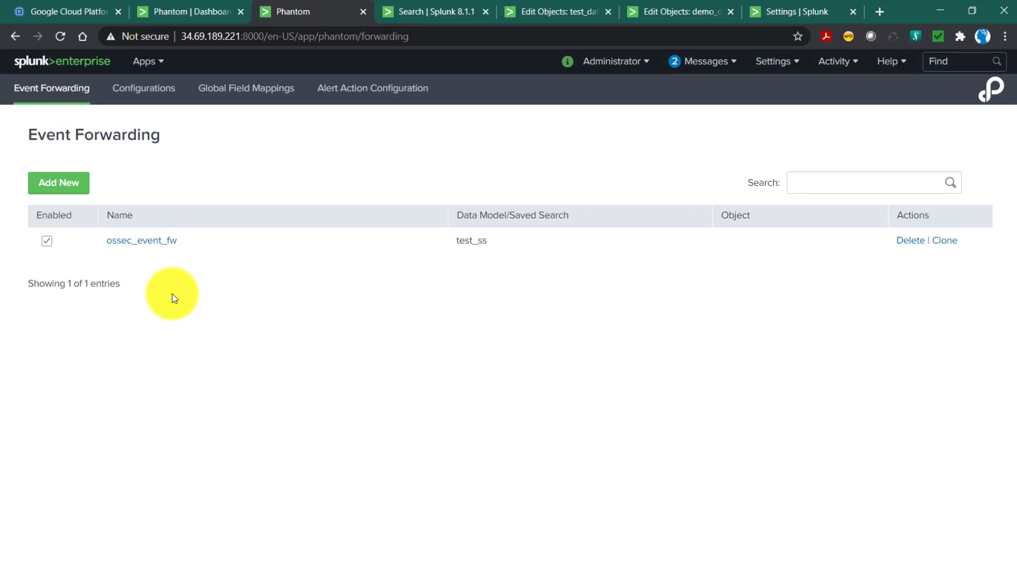
{"action": "left_click", "coordinate": [66, 194]}
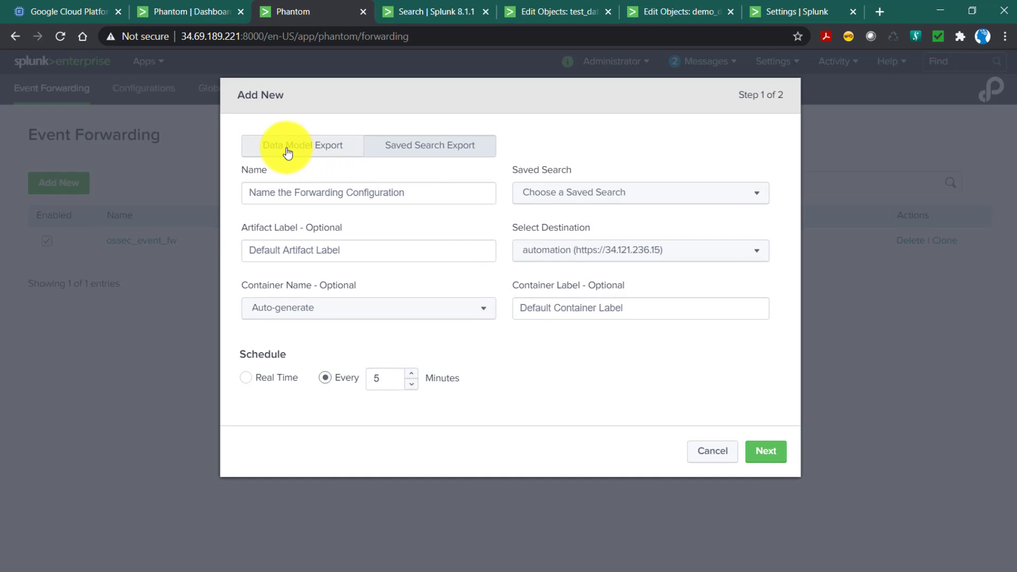
{"action": "left_click", "coordinate": [288, 152]}
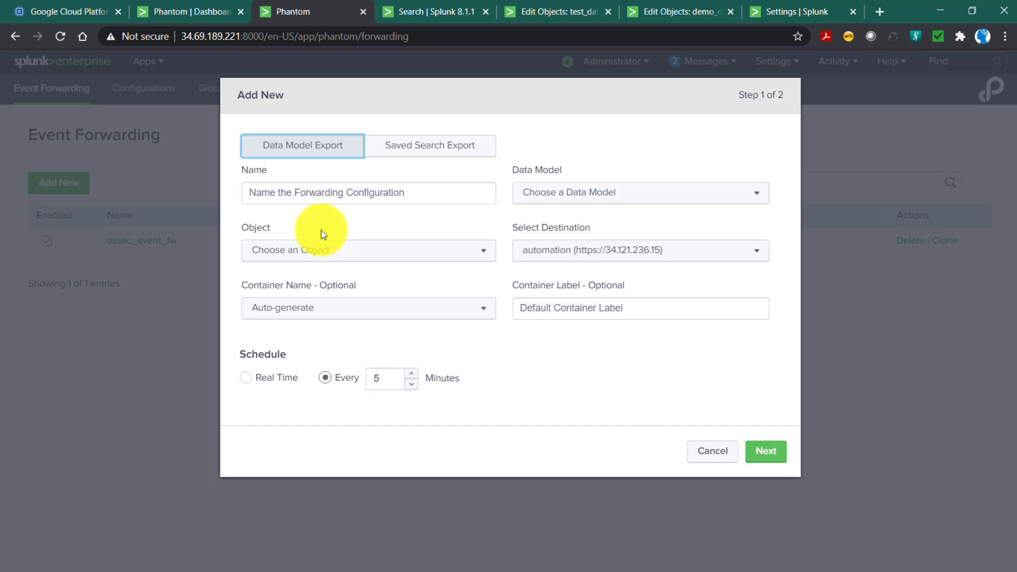
Check the sharing and role permissions of test_data_model, closing them without changes.
{"action": "left_click", "coordinate": [678, 17]}
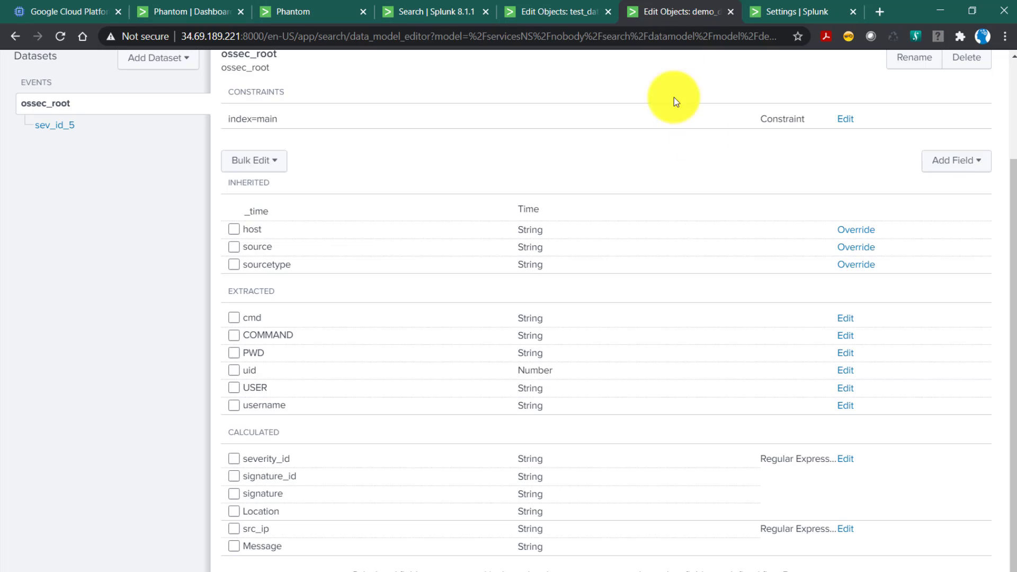
{"action": "scroll", "coordinate": [706, 265], "scroll_direction": "up", "scroll_amount": 3}
{"action": "left_click", "coordinate": [570, 11]}
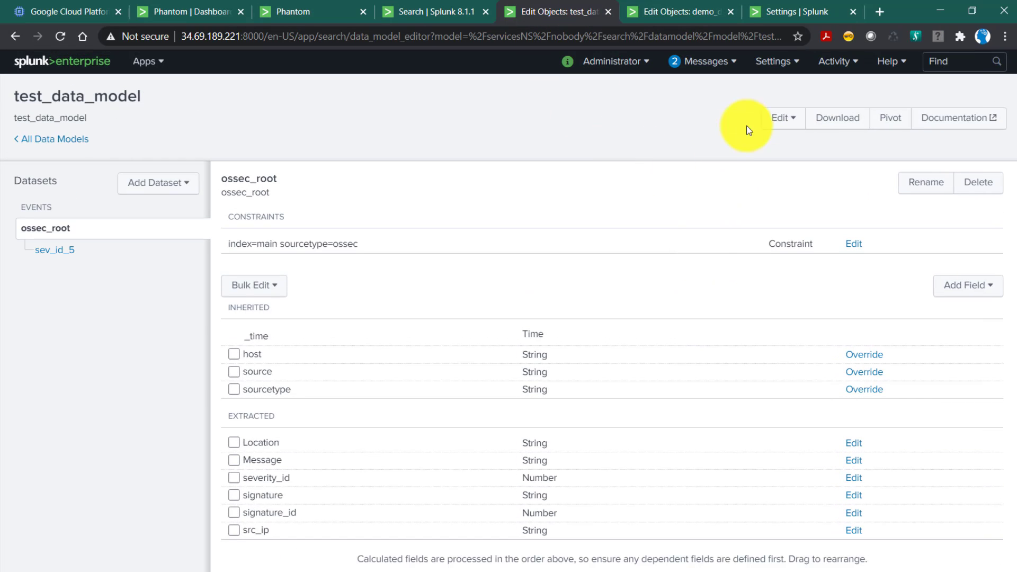
{"action": "left_click", "coordinate": [784, 123]}
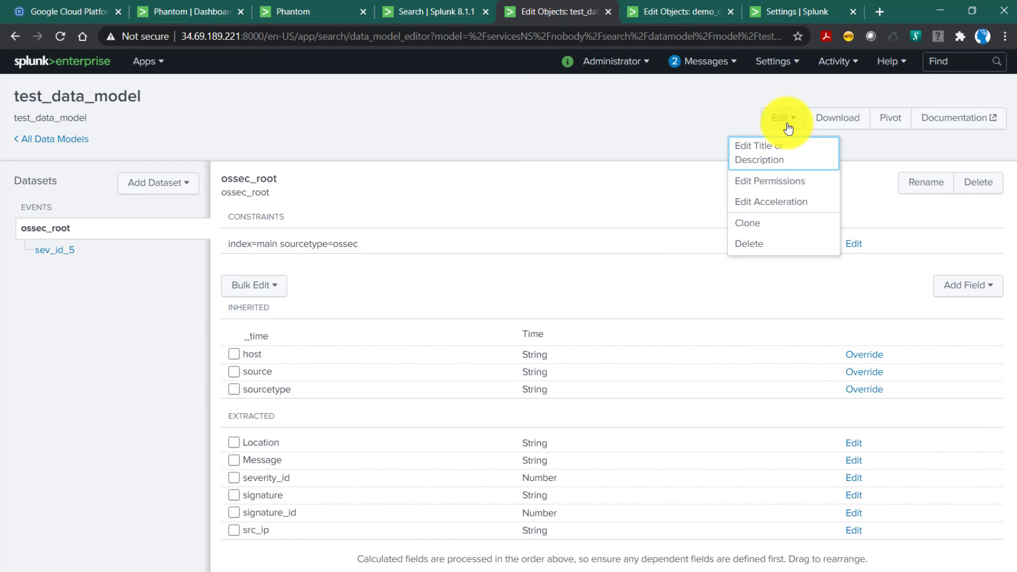
{"action": "left_click", "coordinate": [763, 186]}
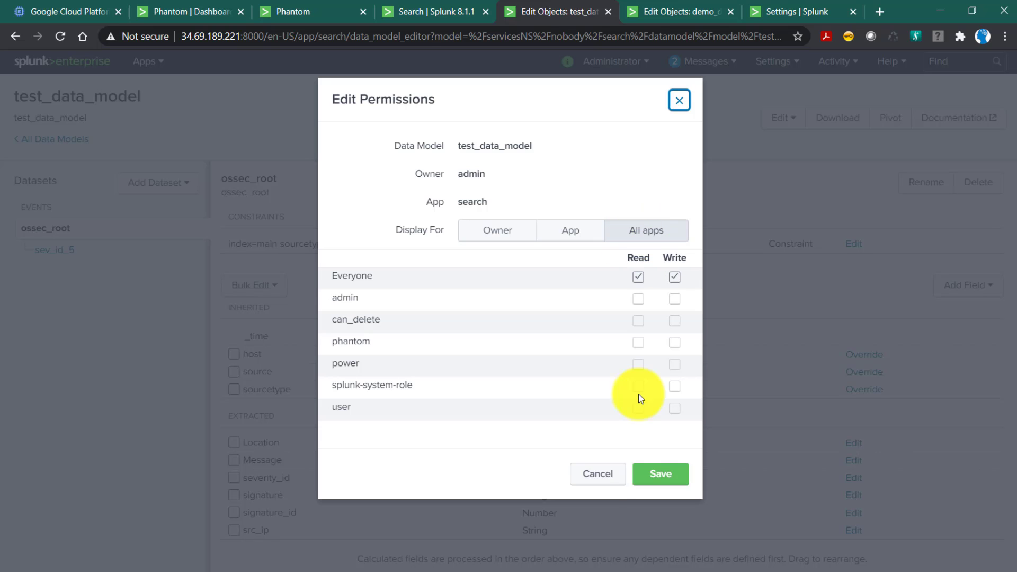
{"action": "left_click", "coordinate": [598, 477]}
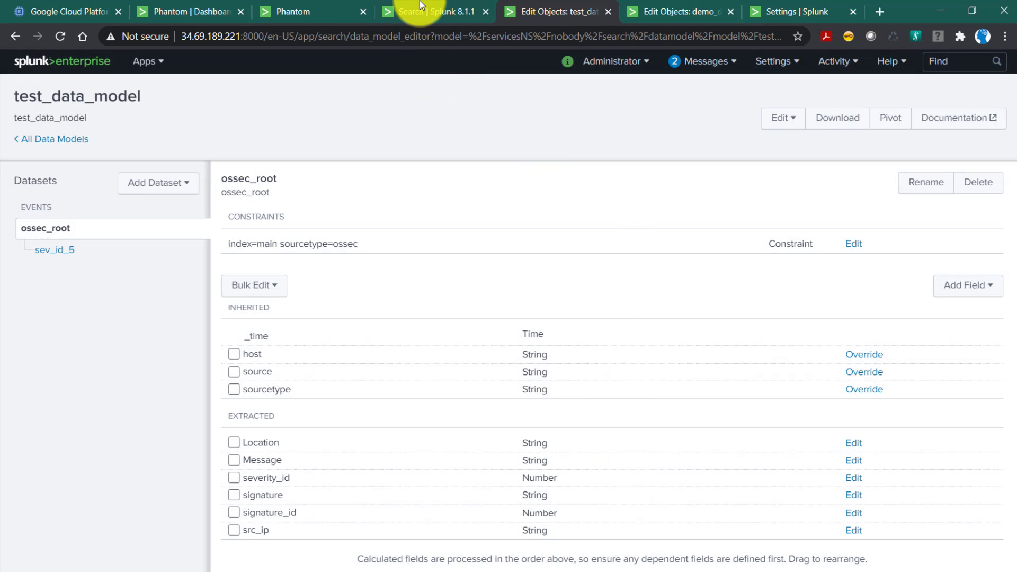
Return to the new data model export configuration and name it datamodel_fw.
{"action": "left_click", "coordinate": [319, 11]}
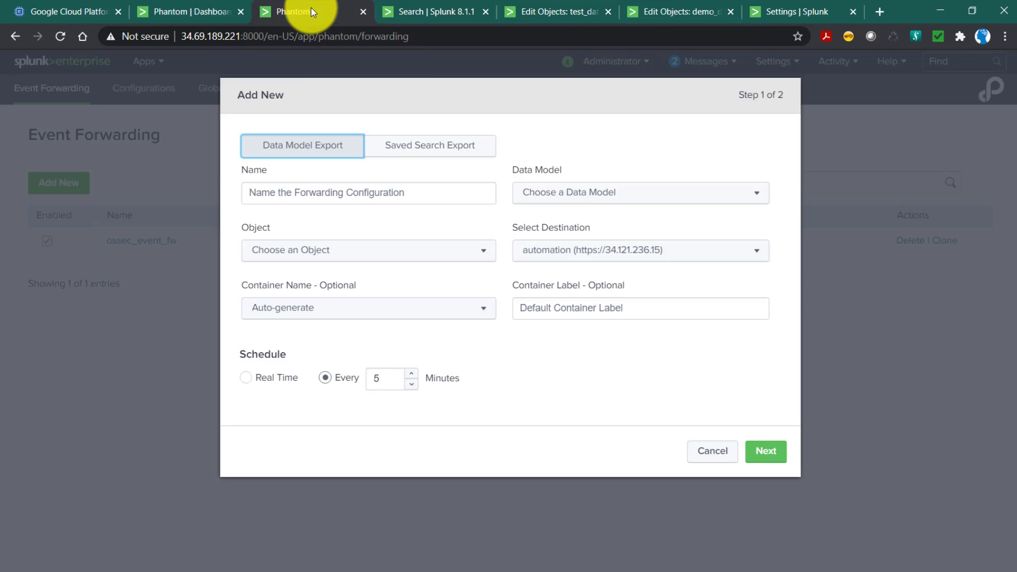
{"action": "left_click", "coordinate": [368, 192]}
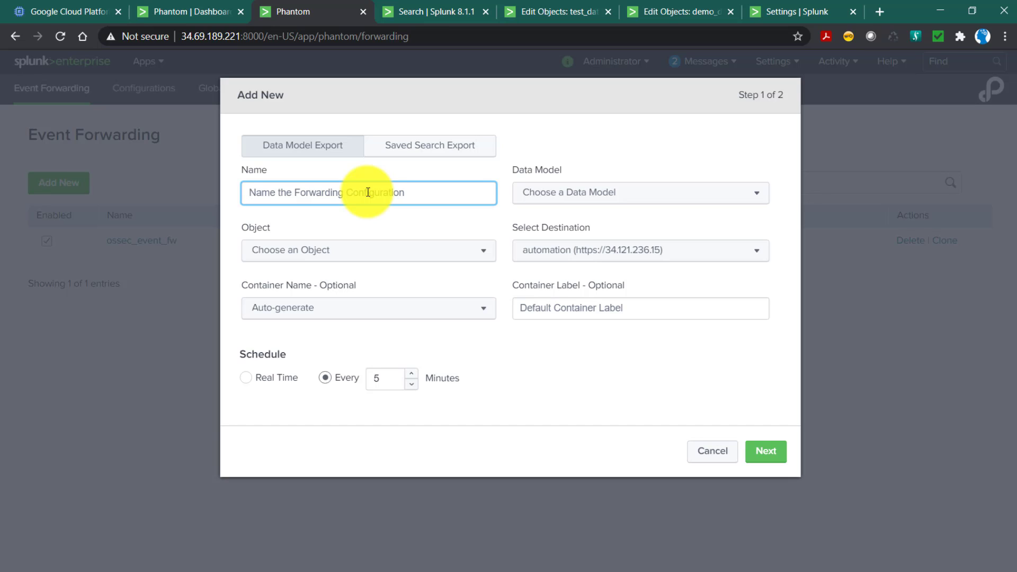
{"action": "type", "text": "datampod"}
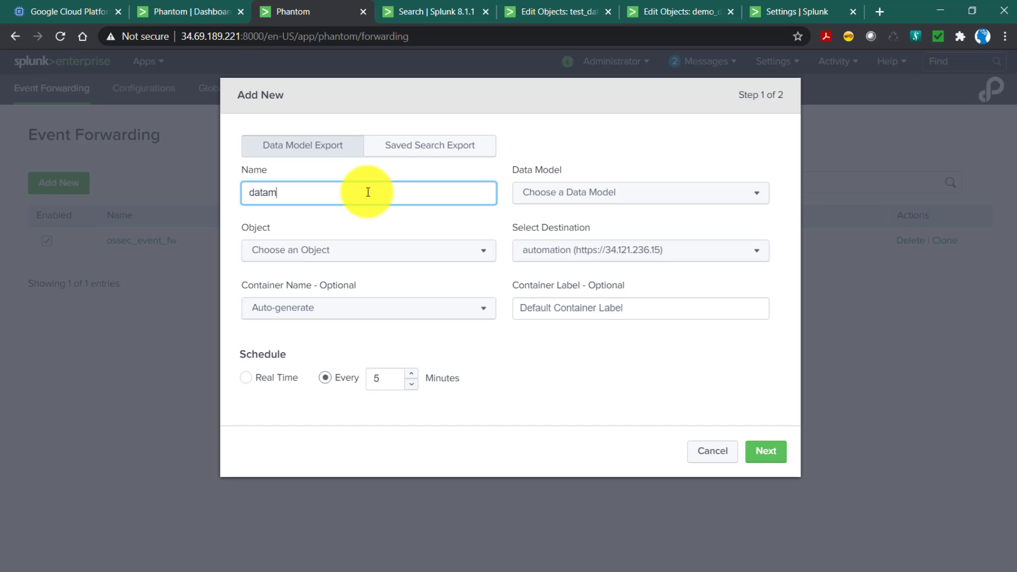
{"action": "key", "text": "BackSpace"}
{"action": "key", "text": "BackSpace"}
{"action": "key", "text": "BackSpace"}
{"action": "type", "text": "odel_fw"}
Choose demo_data_model as the data model to forward and its sev_id_5 dataset as the object, checking the model's dataset hierarchy.
{"action": "left_click", "coordinate": [567, 196]}
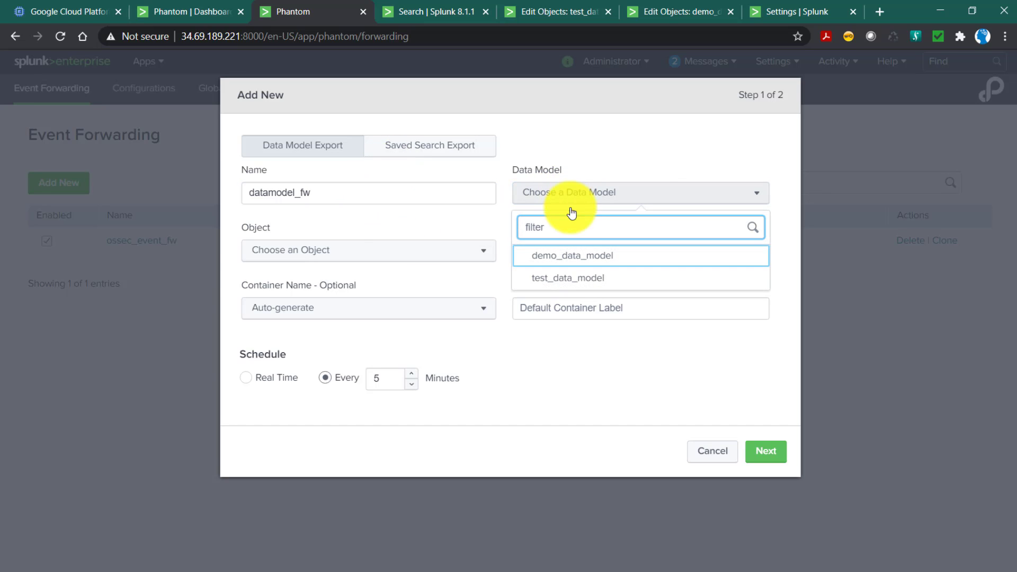
{"action": "left_click", "coordinate": [570, 257]}
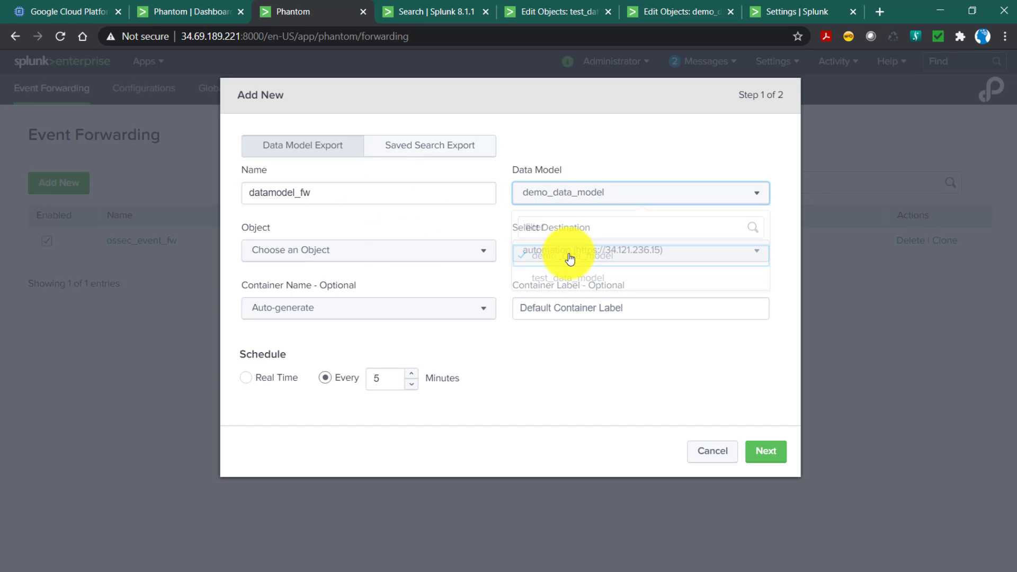
{"action": "left_click", "coordinate": [354, 264]}
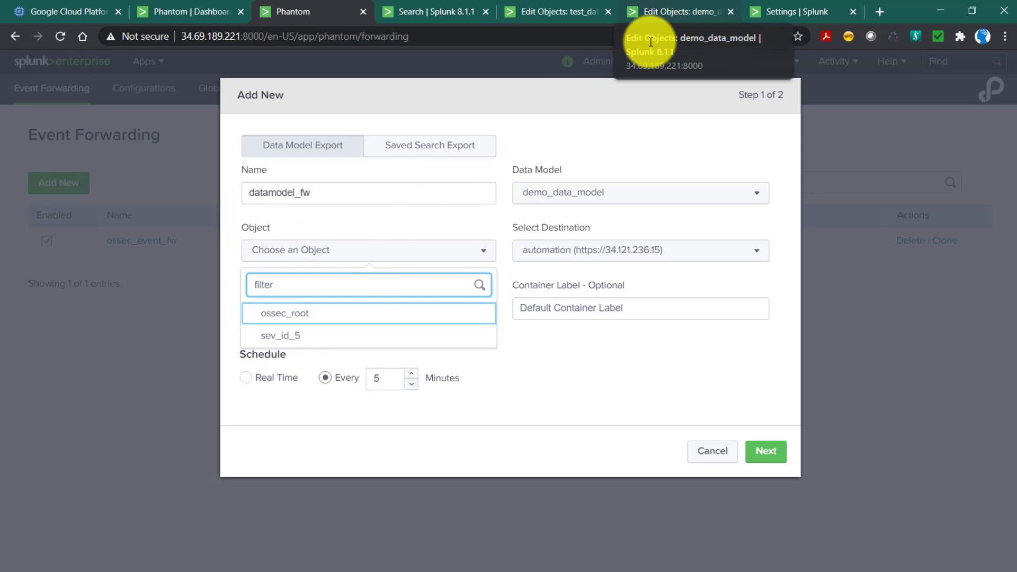
{"action": "left_click", "coordinate": [666, 21]}
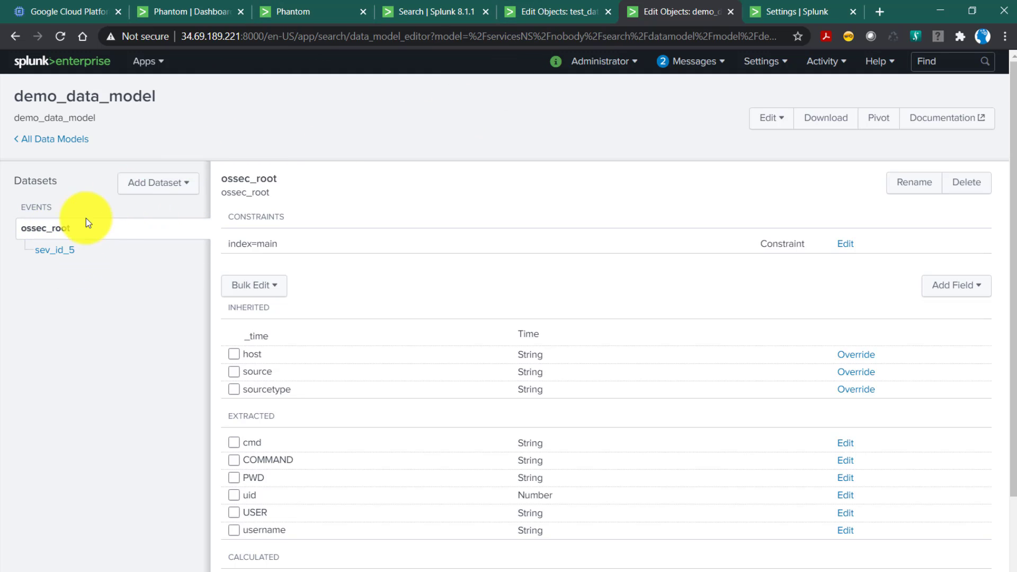
{"action": "left_click", "coordinate": [311, 21]}
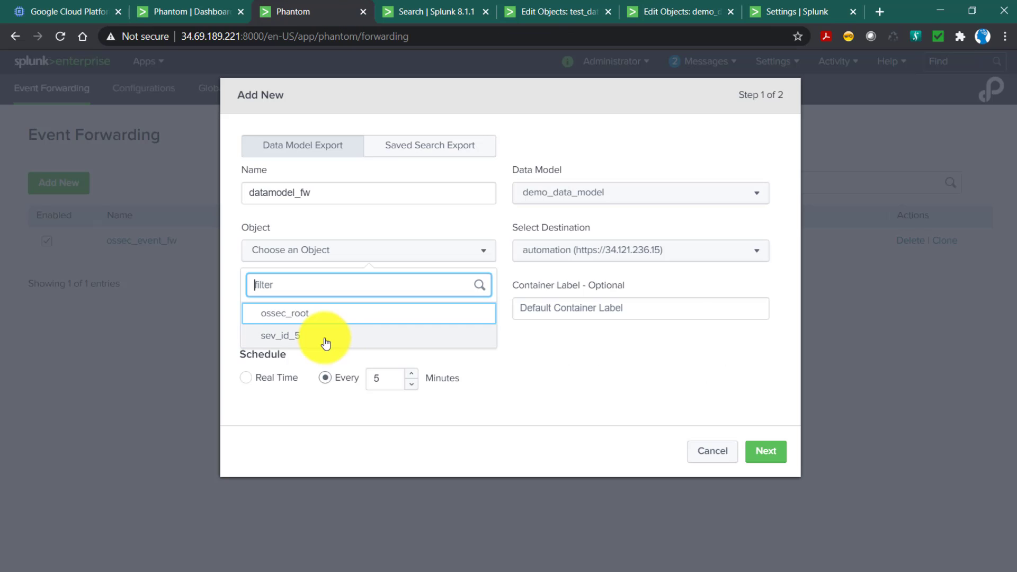
{"action": "left_click", "coordinate": [317, 339]}
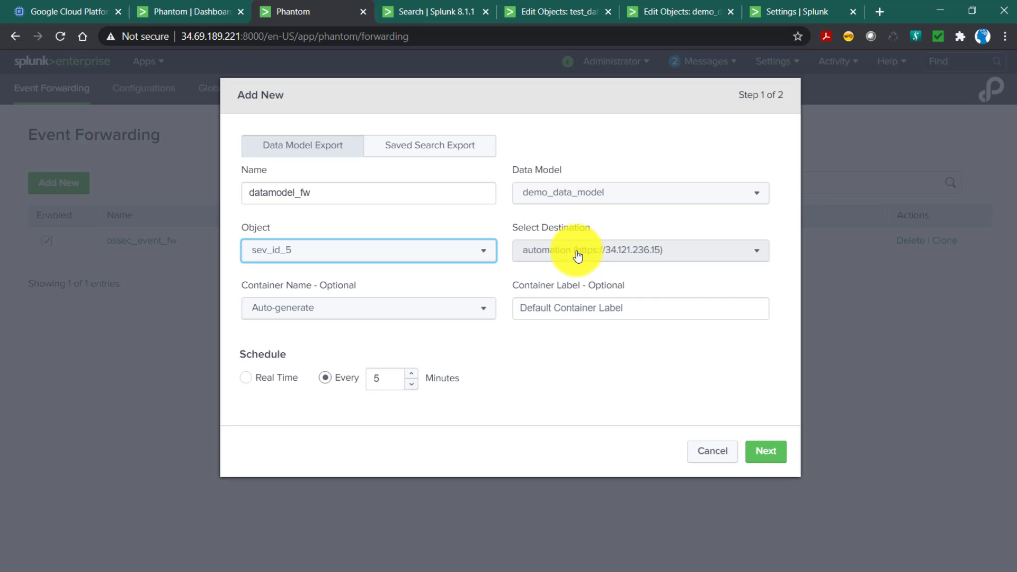
Keep the container name auto-generated, set the container label to ossec, and continue to the field mapping.
{"action": "left_click", "coordinate": [336, 314]}
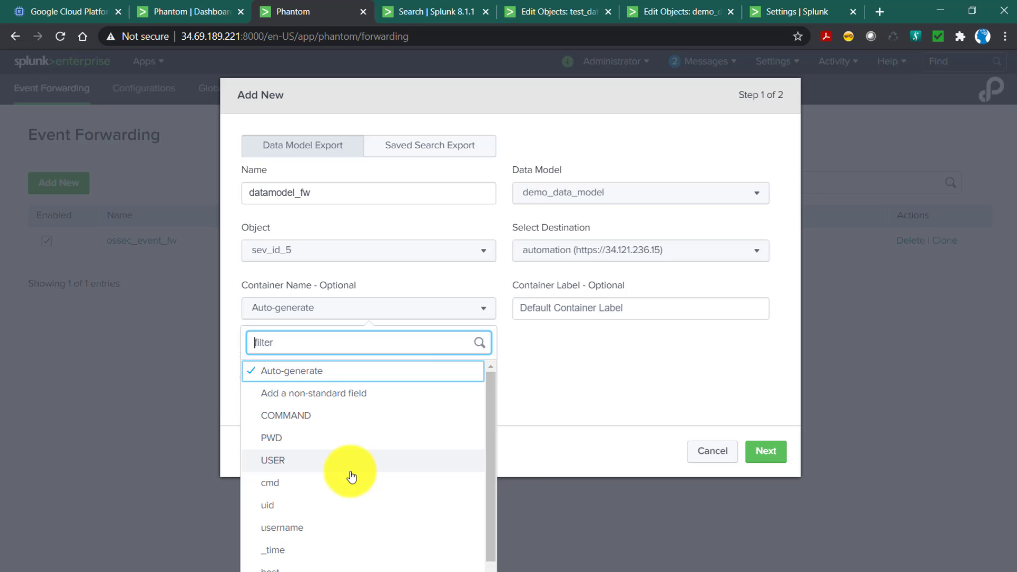
{"action": "left_click", "coordinate": [563, 384]}
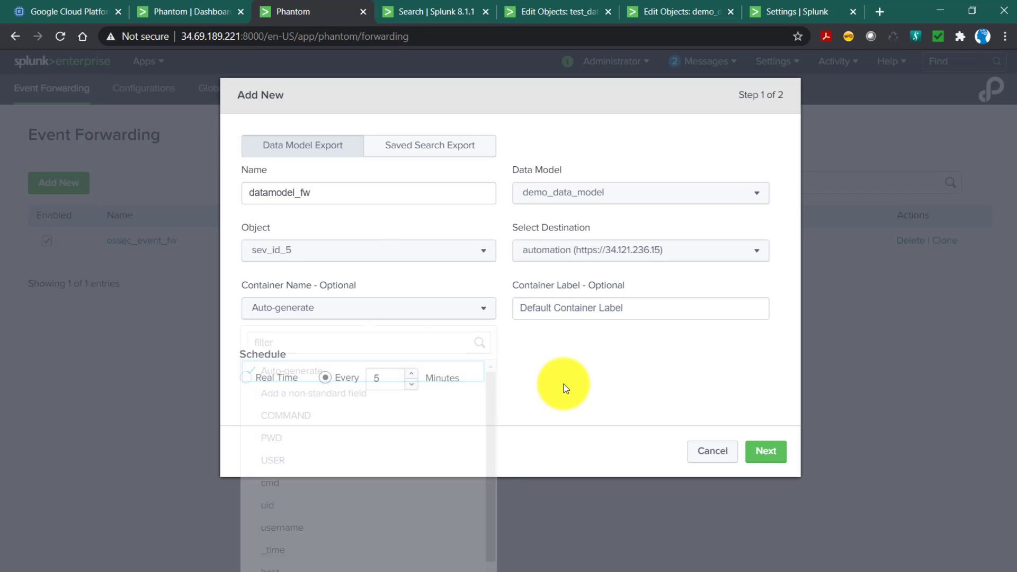
{"action": "left_click", "coordinate": [570, 313]}
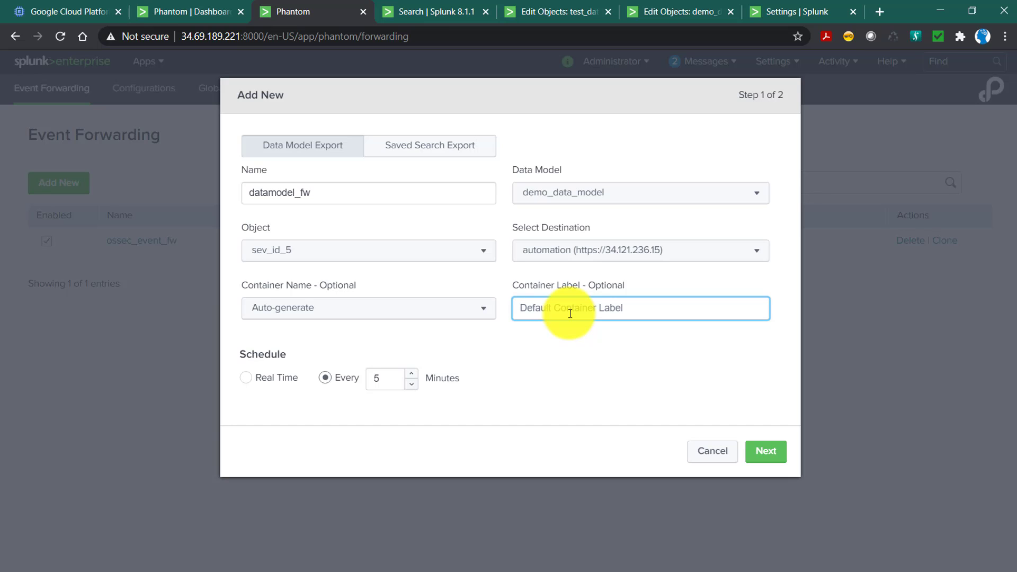
{"action": "type", "text": "ossec"}
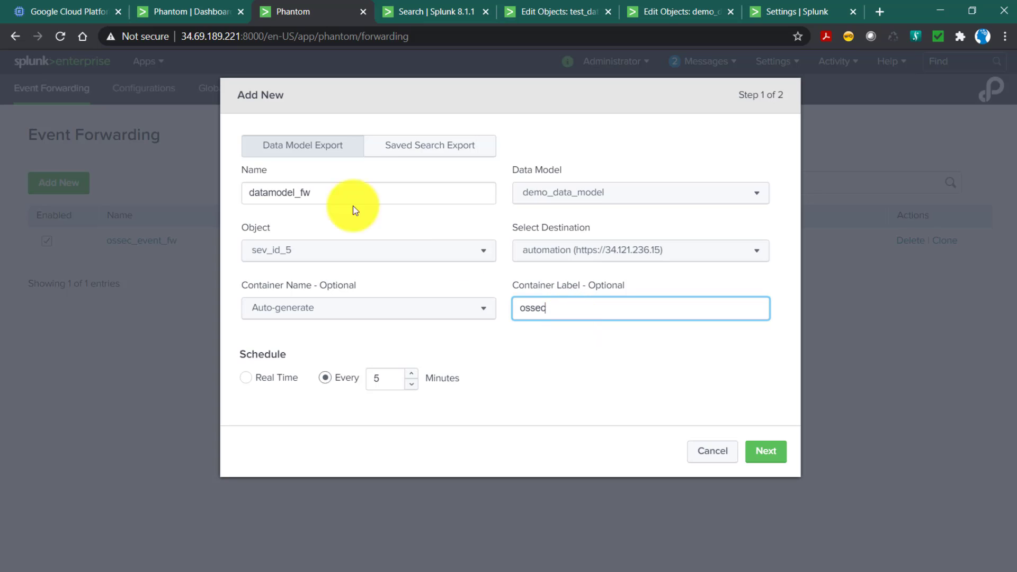
{"action": "left_click", "coordinate": [180, 20]}
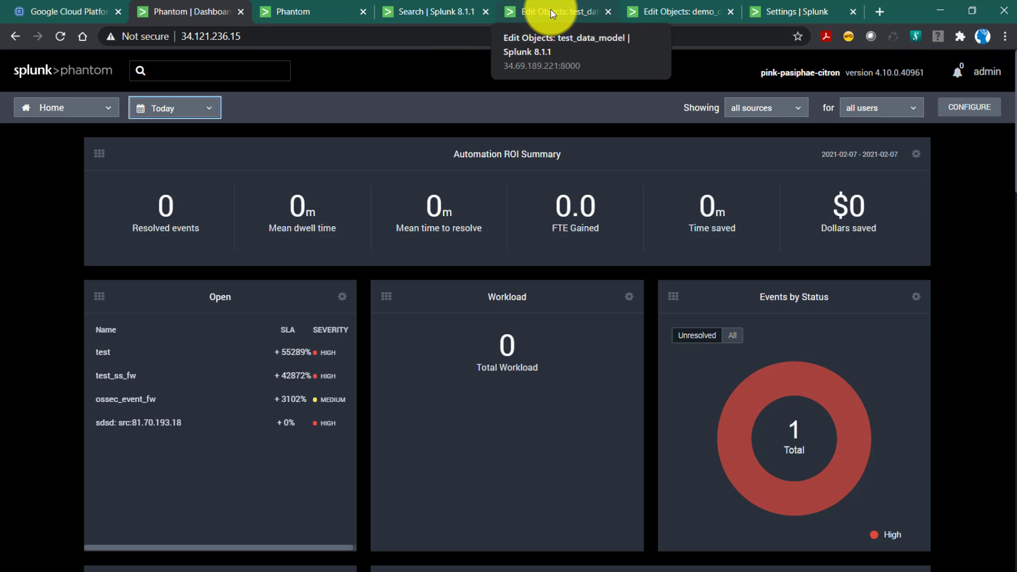
{"action": "left_click", "coordinate": [312, 8]}
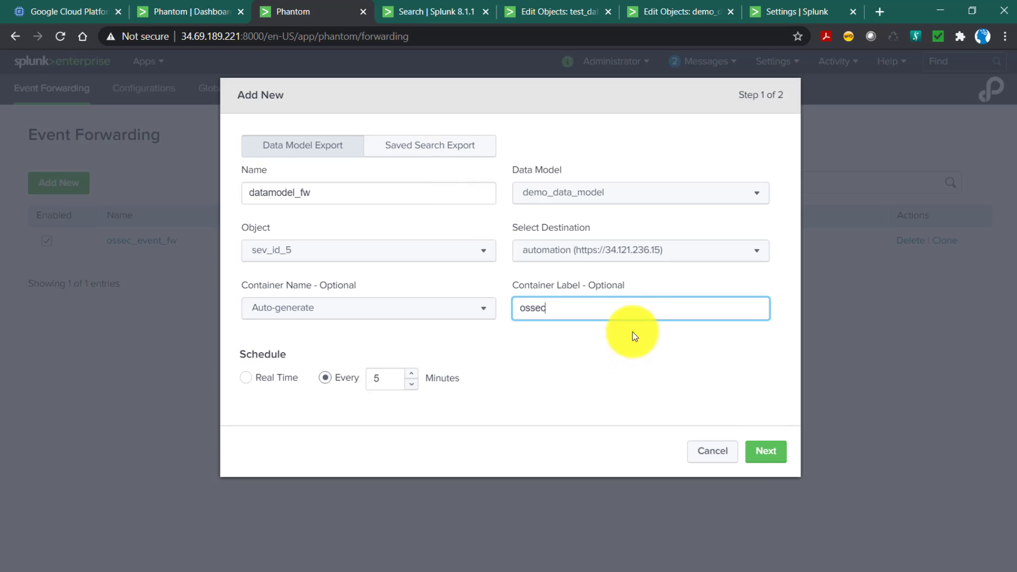
{"action": "left_click", "coordinate": [766, 453]}
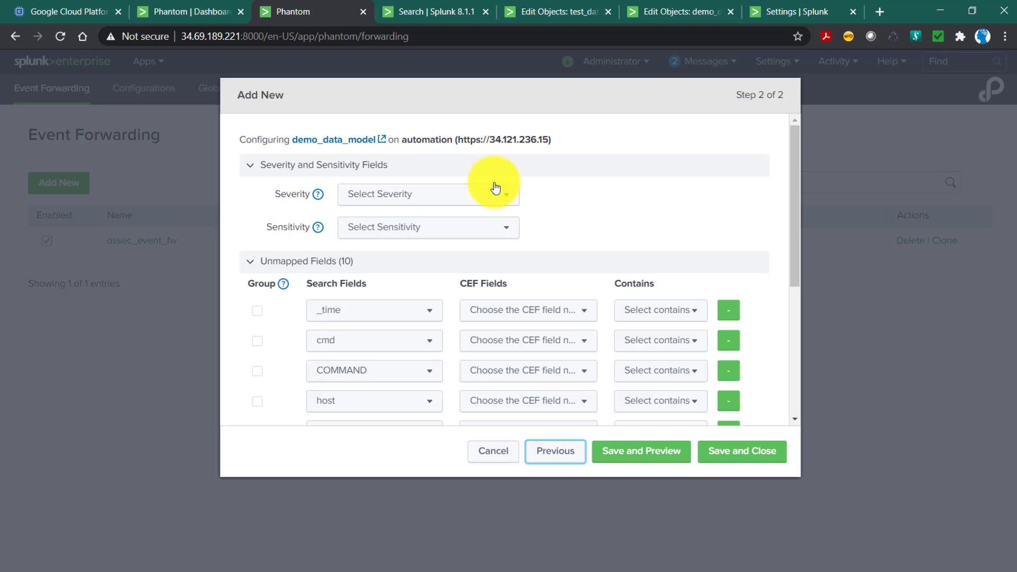
Compare the forwarding configuration's unmapped search fields with the extracted and calculated fields of demo_data_model and test_data_model.
{"action": "scroll", "coordinate": [579, 233], "scroll_direction": "down", "scroll_amount": 4}
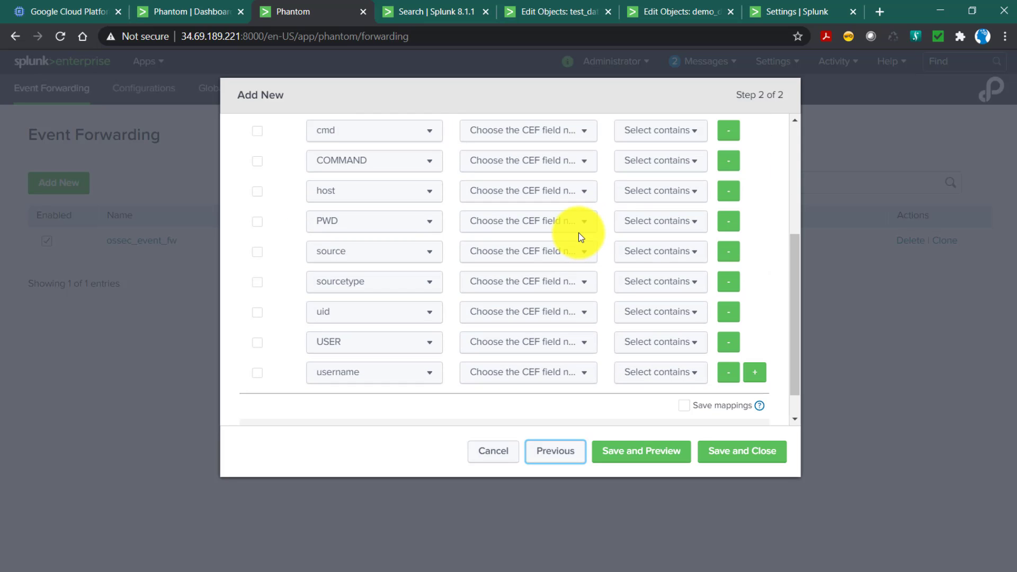
{"action": "scroll", "coordinate": [578, 233], "scroll_direction": "down", "scroll_amount": 1}
{"action": "scroll", "coordinate": [368, 262], "scroll_direction": "up", "scroll_amount": 2}
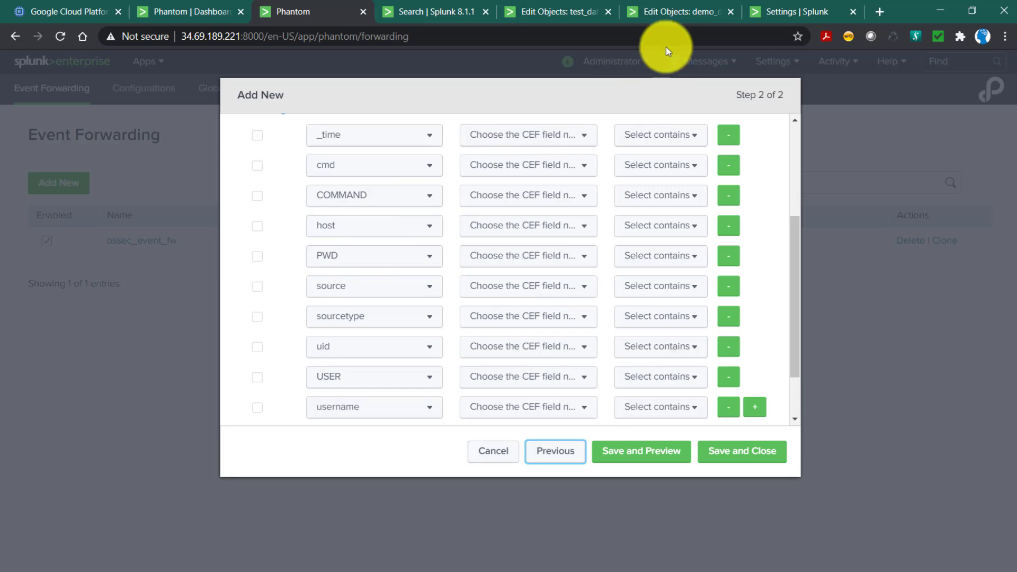
{"action": "left_click", "coordinate": [679, 11]}
{"action": "scroll", "coordinate": [299, 441], "scroll_direction": "down", "scroll_amount": 2}
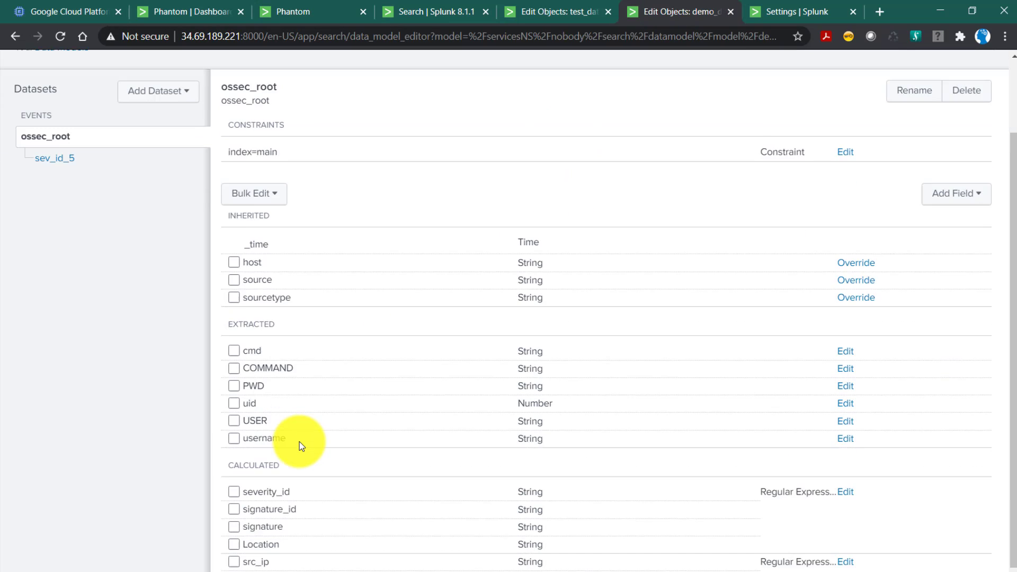
{"action": "scroll", "coordinate": [300, 441], "scroll_direction": "down", "scroll_amount": 1}
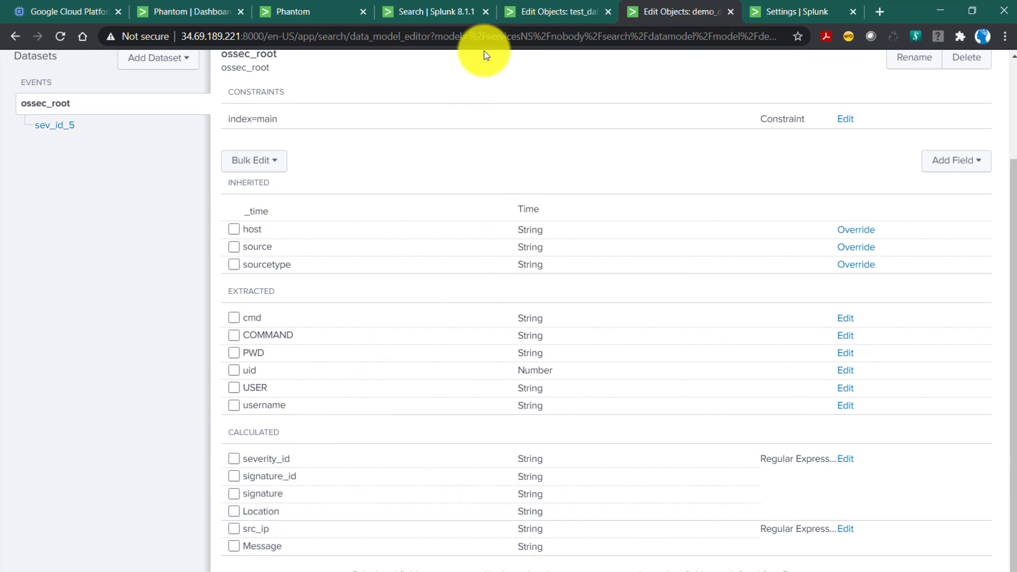
{"action": "left_click", "coordinate": [544, 17]}
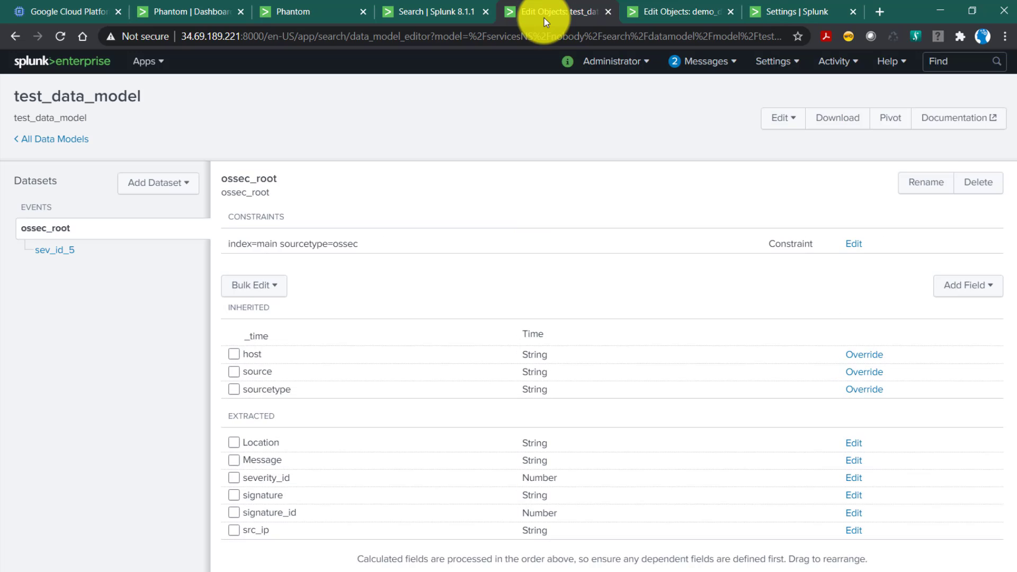
Recheck the full list of unmapped search fields for demo_data_model's calculated fields, returning to that model's field list.
{"action": "left_click", "coordinate": [301, 1]}
{"action": "scroll", "coordinate": [367, 321], "scroll_direction": "down", "scroll_amount": 2}
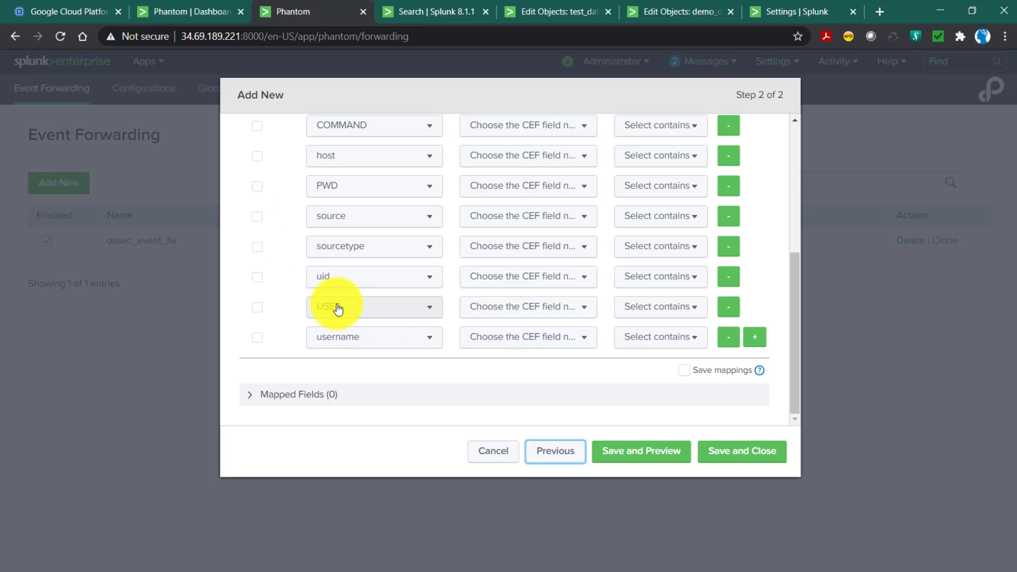
{"action": "scroll", "coordinate": [334, 289], "scroll_direction": "up", "scroll_amount": 1}
{"action": "scroll", "coordinate": [333, 270], "scroll_direction": "up", "scroll_amount": 2}
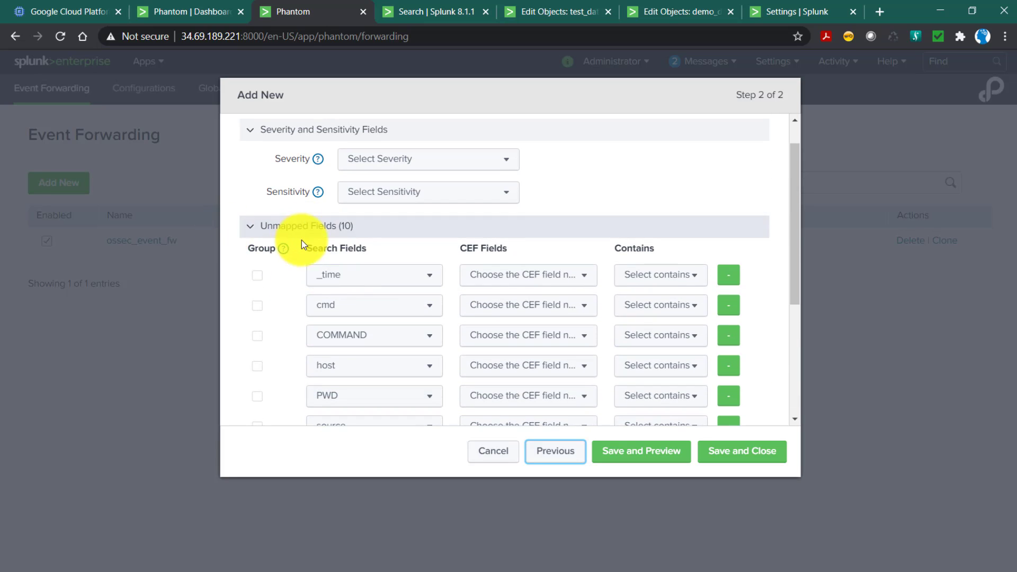
{"action": "scroll", "coordinate": [362, 332], "scroll_direction": "down", "scroll_amount": 2}
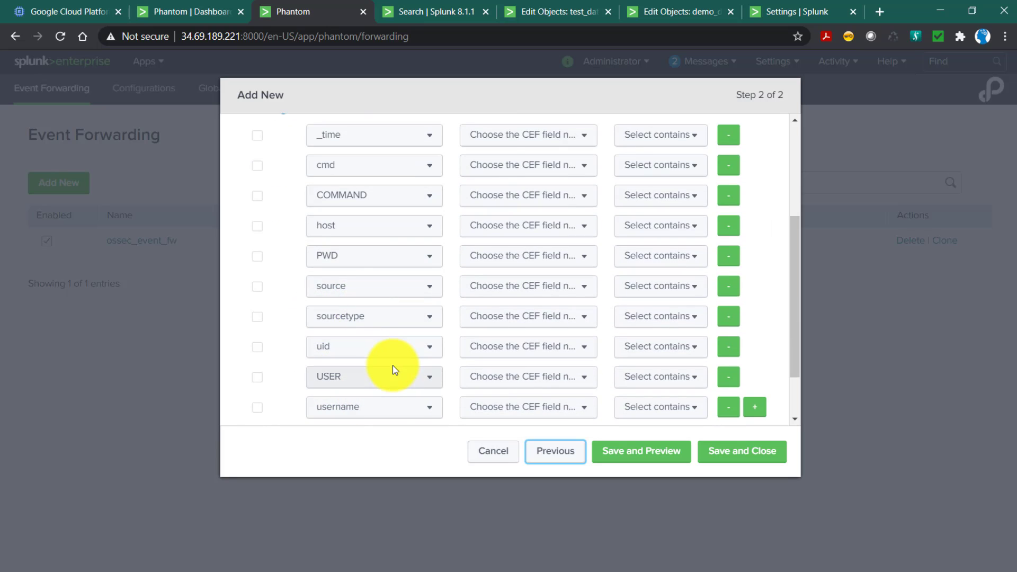
{"action": "left_click", "coordinate": [660, 12]}
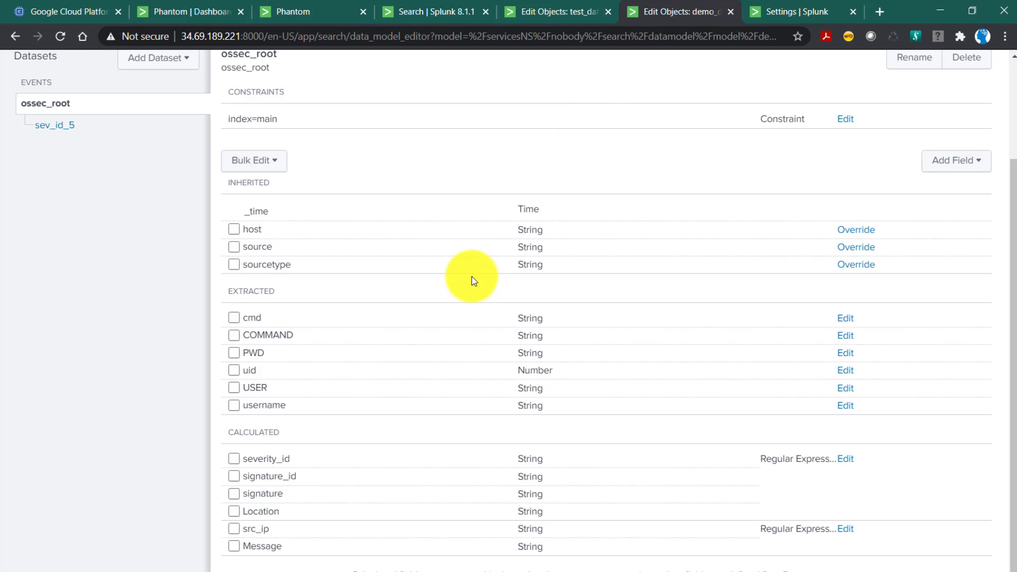
Compare the extracted fields of demo_data_model and test_data_model with the OSSEC field extractions and the forwarding configuration's search fields.
{"action": "double_click", "coordinate": [239, 290]}
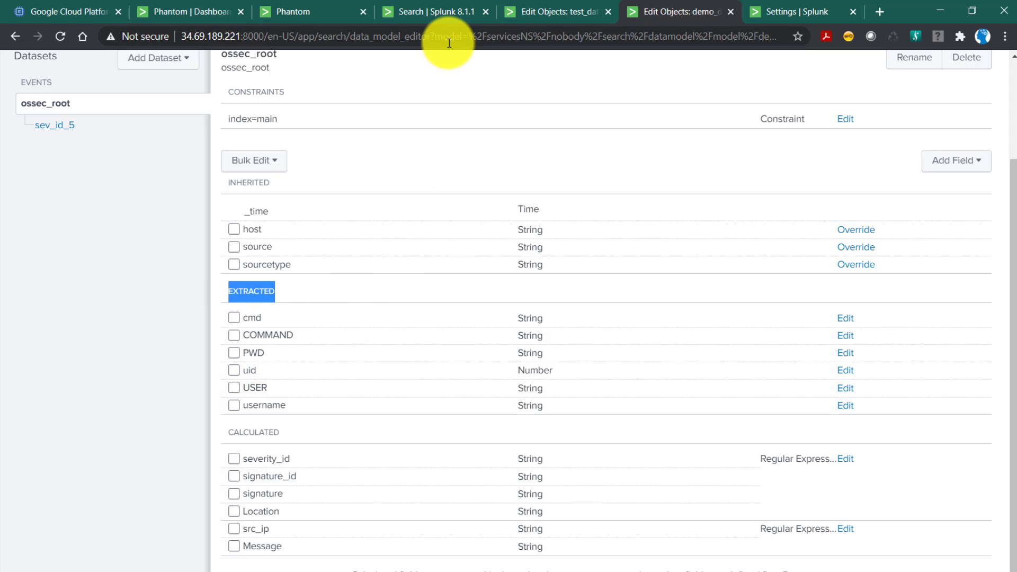
{"action": "left_click", "coordinate": [311, 7]}
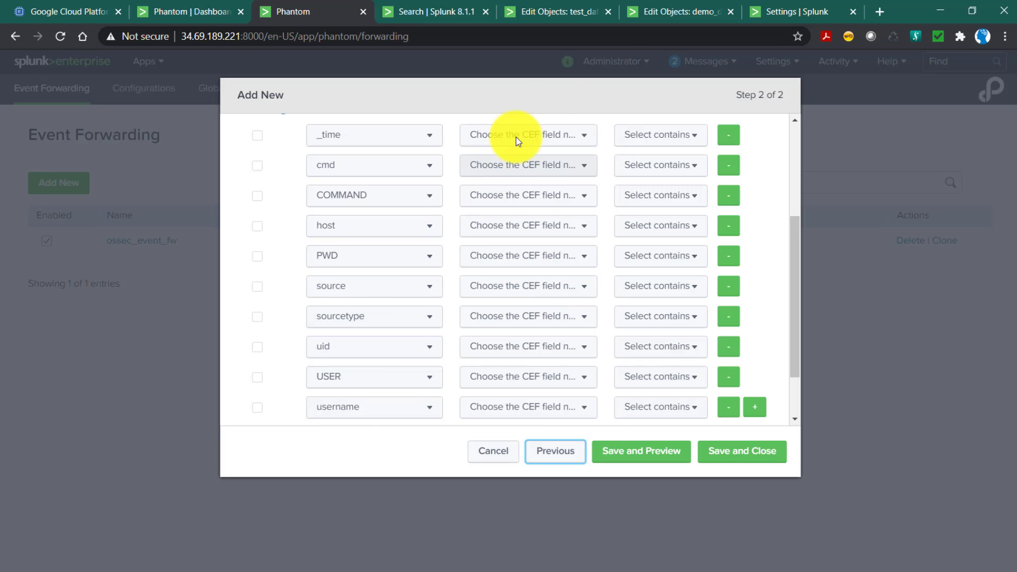
{"action": "left_click", "coordinate": [775, 11]}
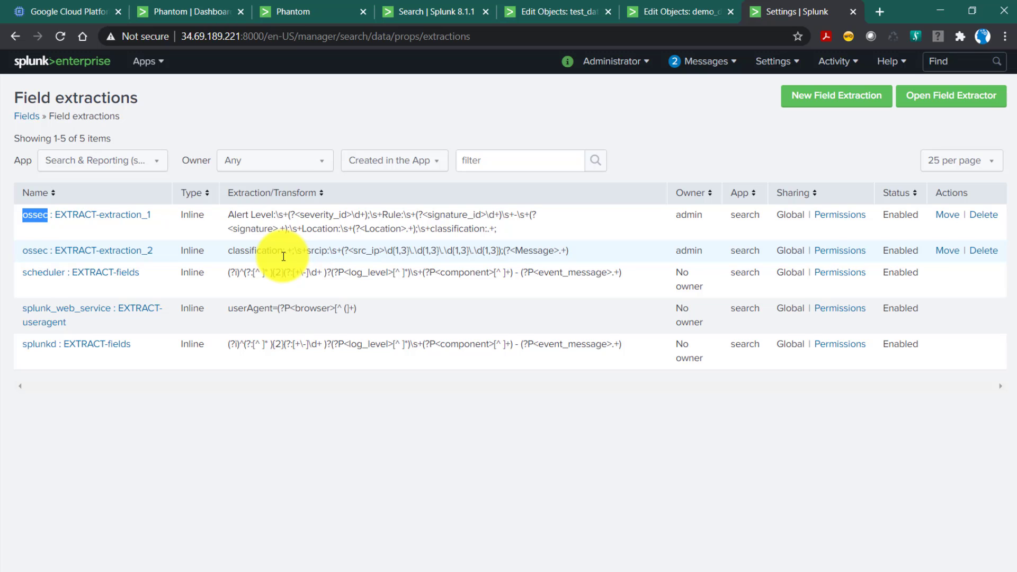
{"action": "left_click", "coordinate": [546, 13]}
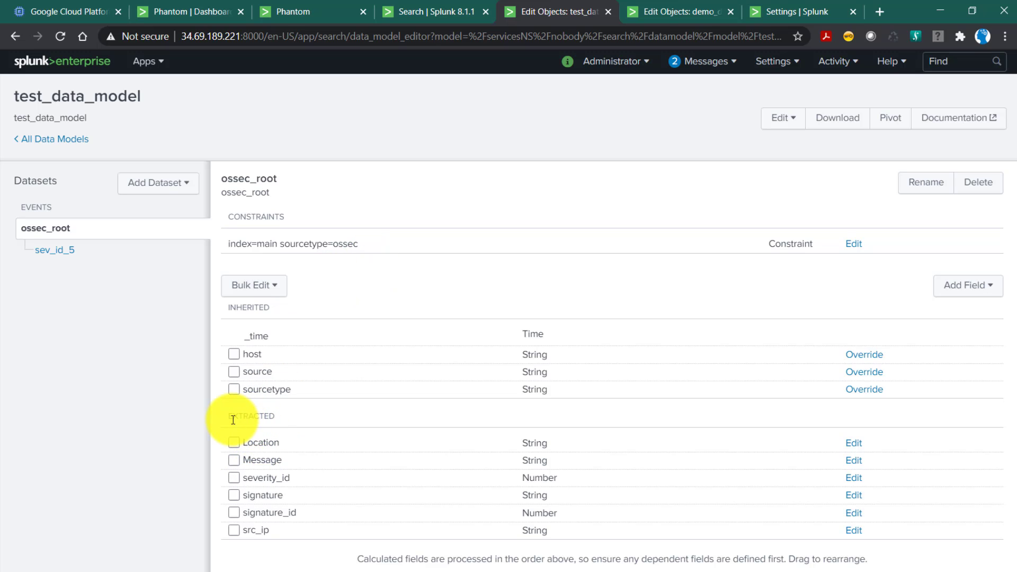
{"action": "left_click_drag", "start_coordinate": [232, 418], "coordinate": [279, 420]}
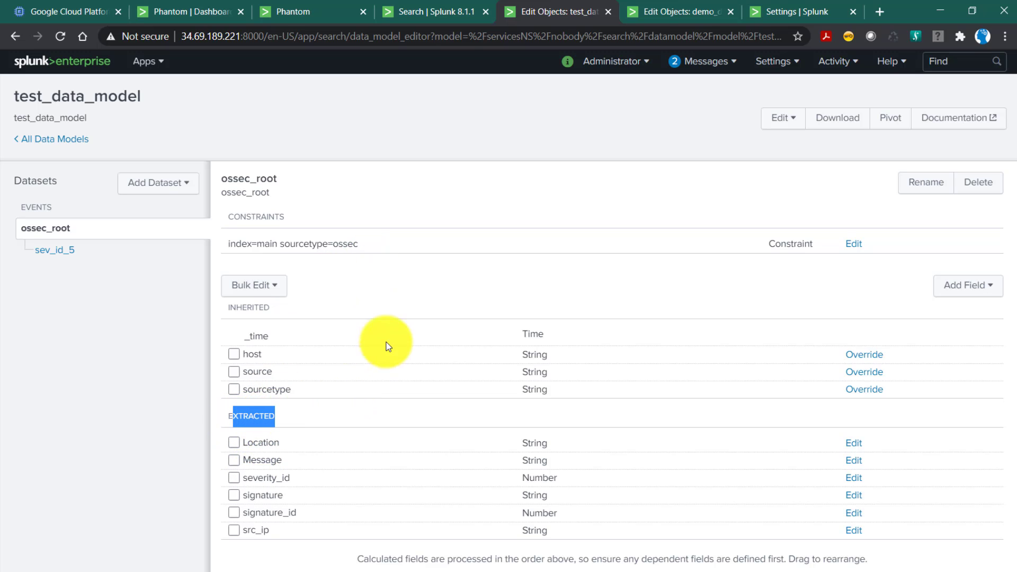
{"action": "left_click", "coordinate": [419, 18]}
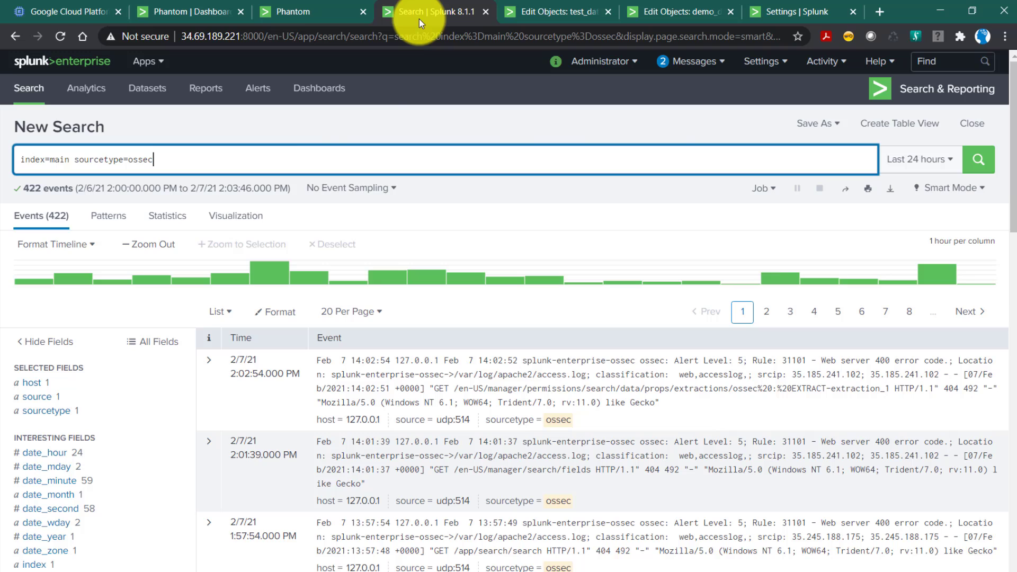
{"action": "left_click", "coordinate": [298, 12]}
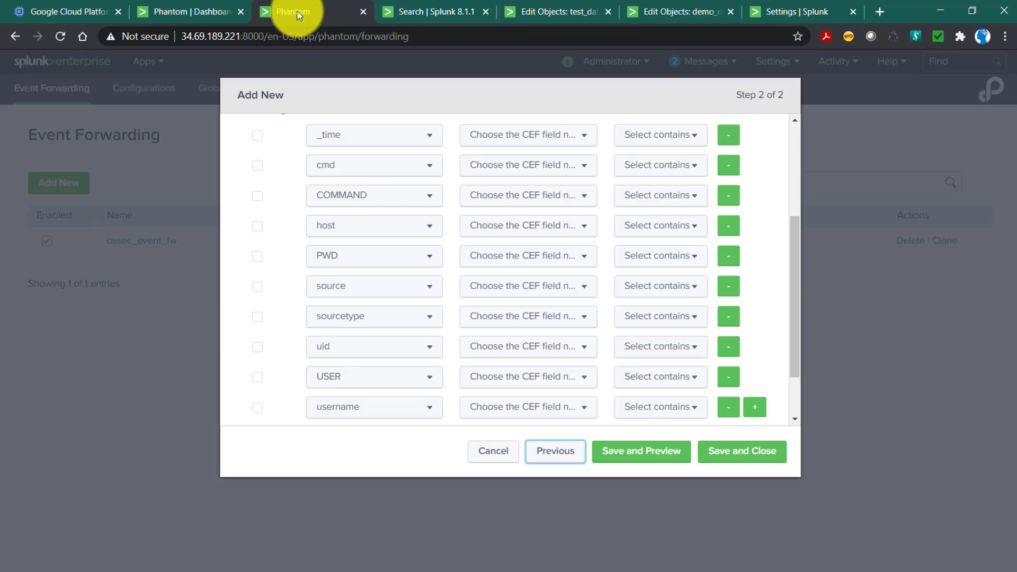
Discard the open forwarding configuration and start a new data model export named datamodel_fw.
{"action": "left_click", "coordinate": [493, 458]}
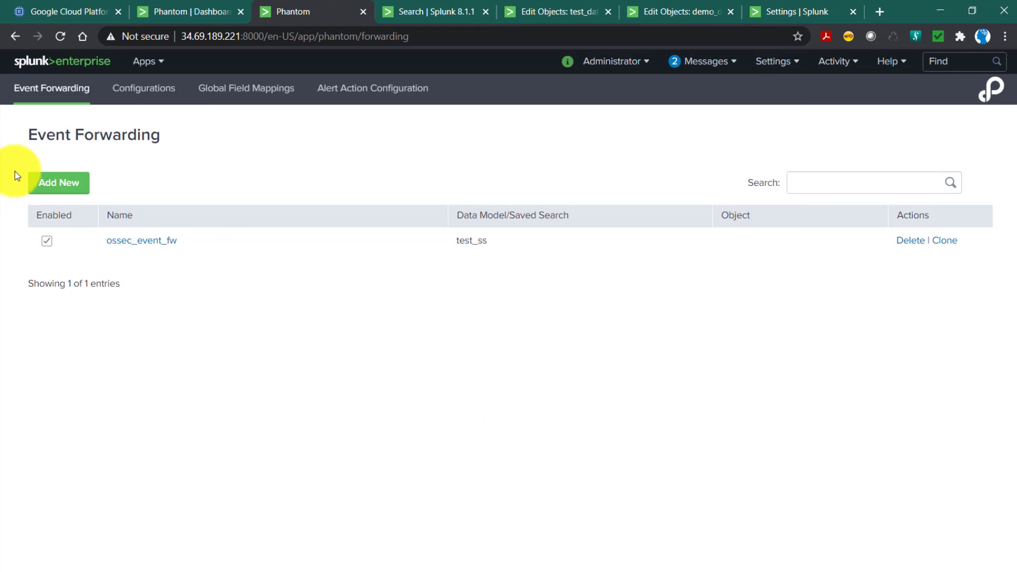
{"action": "left_click", "coordinate": [59, 183]}
{"action": "left_click", "coordinate": [312, 151]}
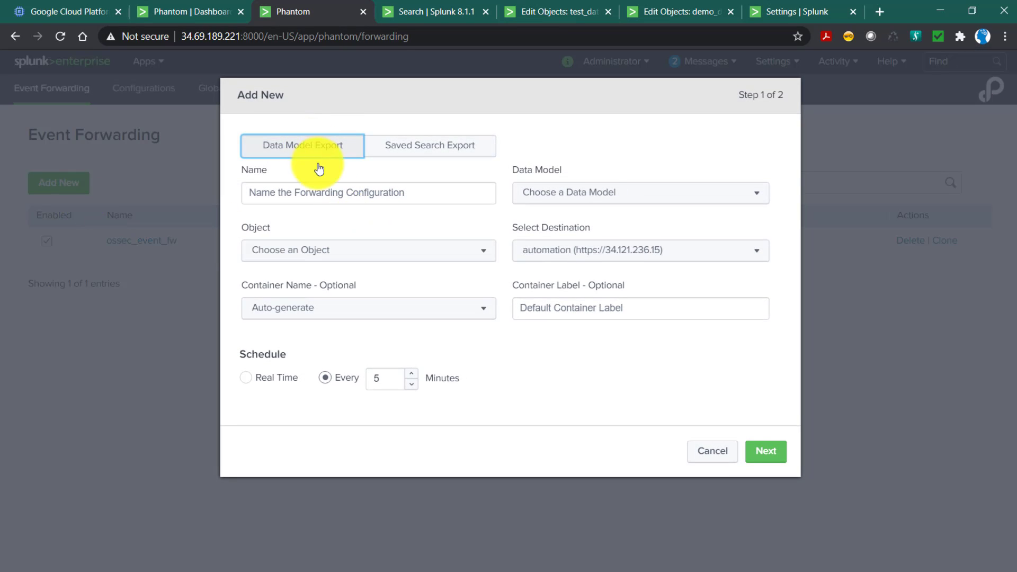
{"action": "left_click", "coordinate": [342, 200]}
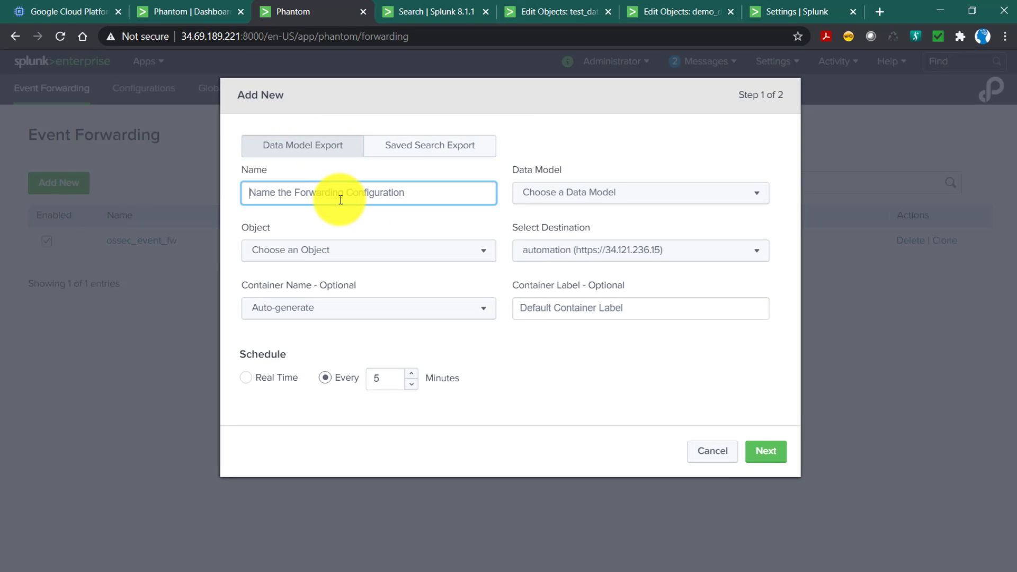
{"action": "type", "text": "datamode"}
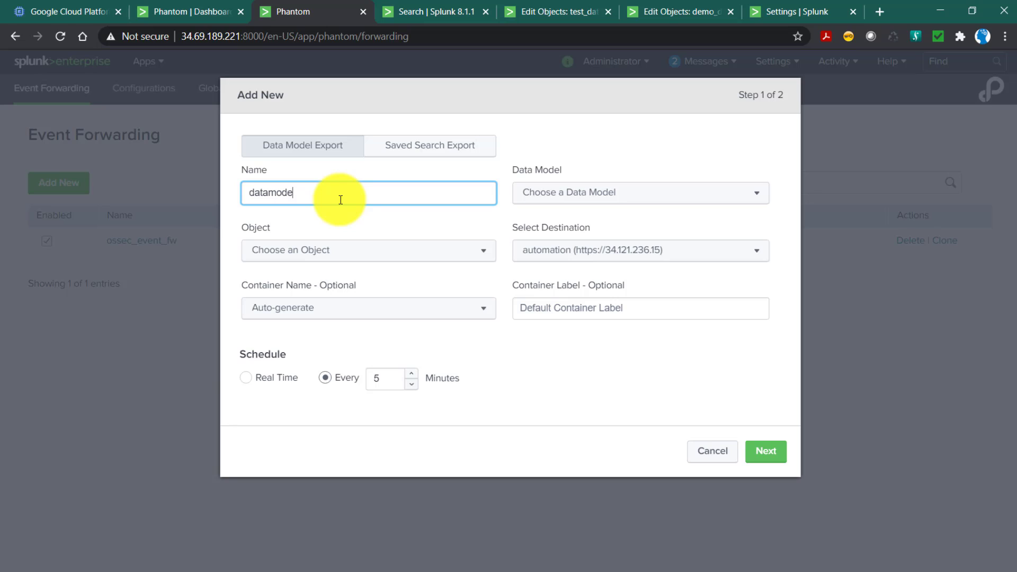
{"action": "type", "text": "l_fw"}
Choose test_data_model as the data model to forward and its sev_id_5 dataset as the object.
{"action": "left_click", "coordinate": [586, 200]}
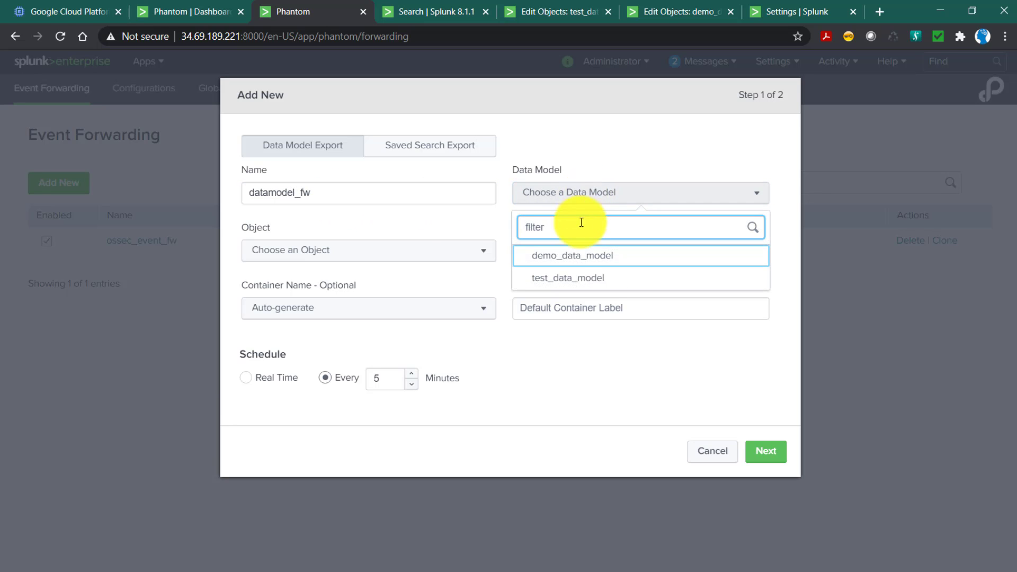
{"action": "left_click", "coordinate": [578, 285]}
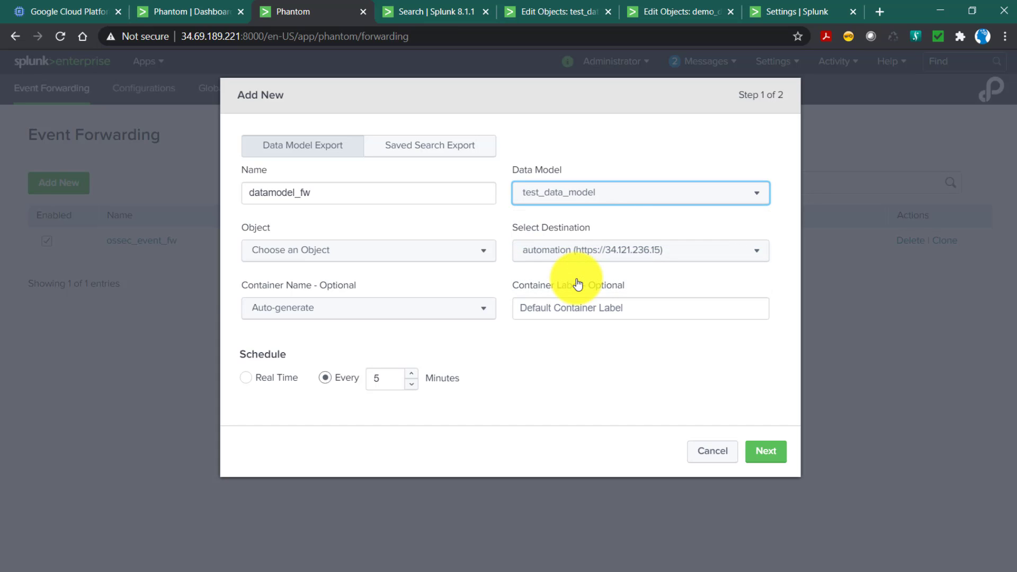
{"action": "left_click", "coordinate": [325, 253]}
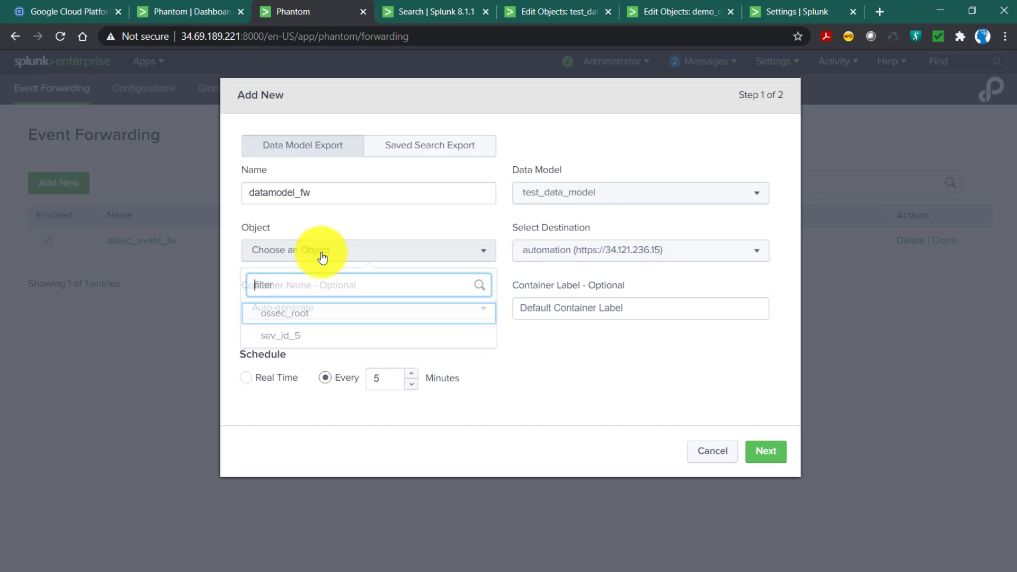
{"action": "left_click", "coordinate": [308, 337]}
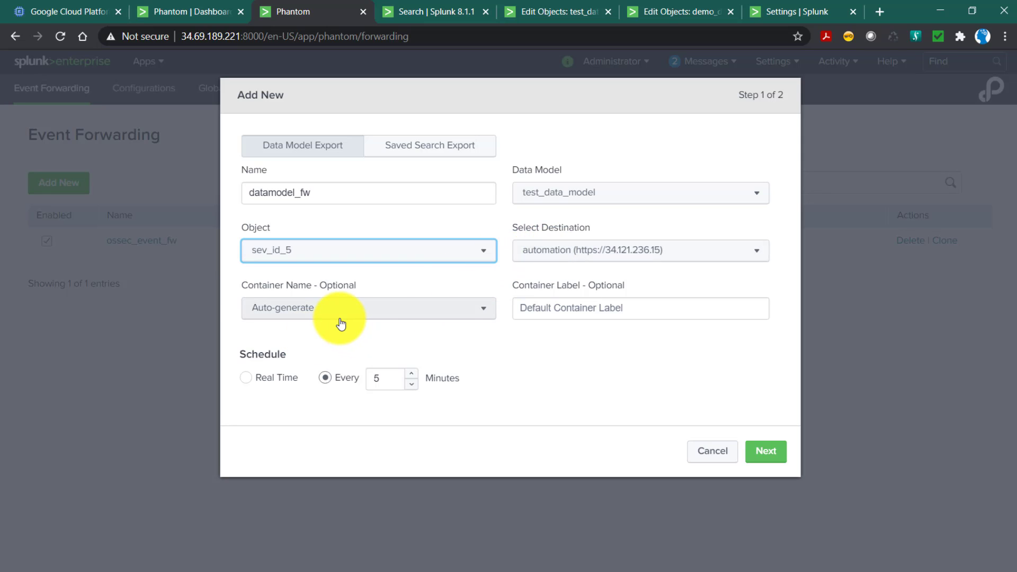
Set the container label to ossec, keep the schedule at every 5 minutes, and continue to the field mapping.
{"action": "left_click", "coordinate": [615, 316]}
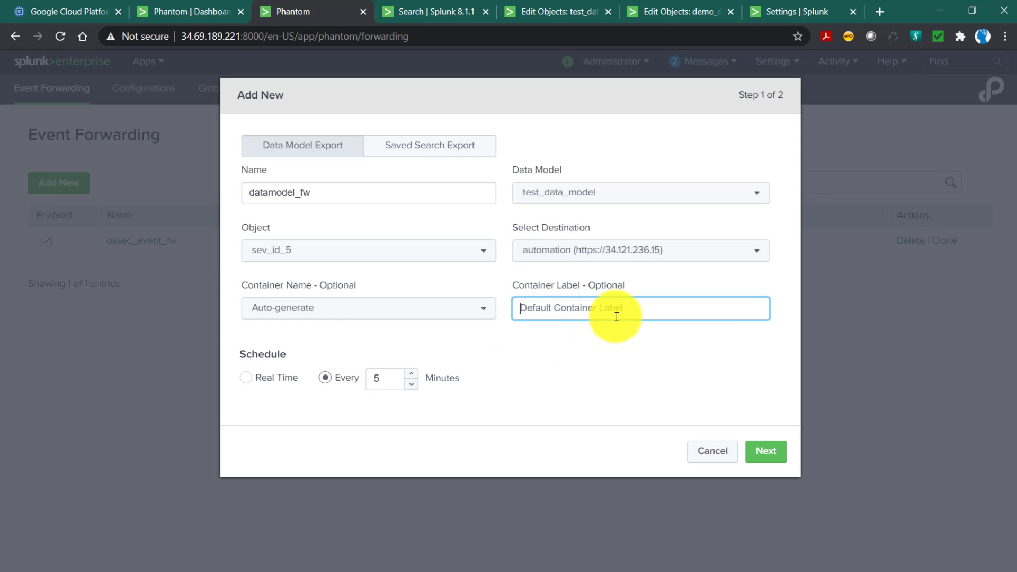
{"action": "type", "text": "ossec"}
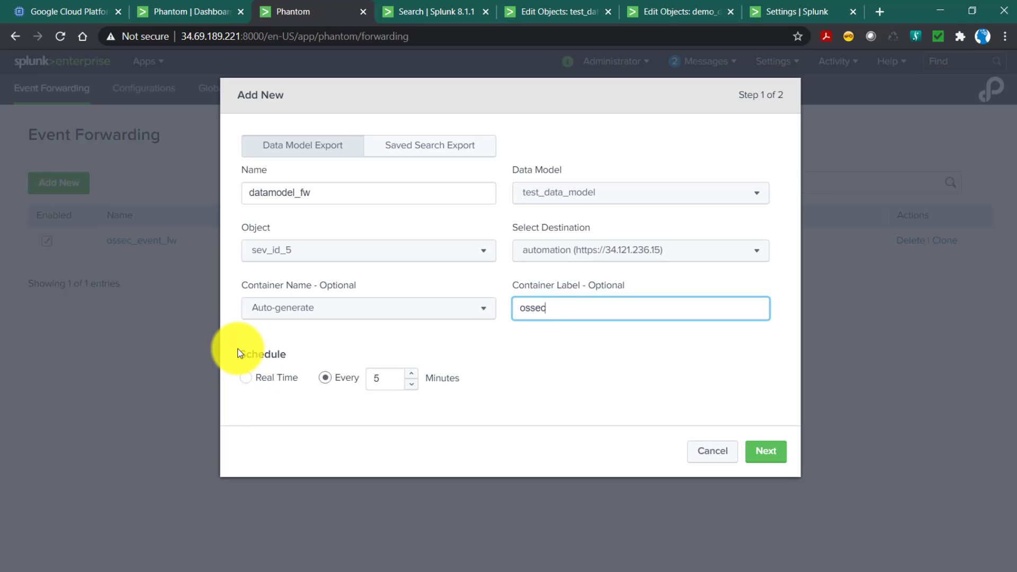
{"action": "left_click_drag", "start_coordinate": [236, 349], "coordinate": [431, 396]}
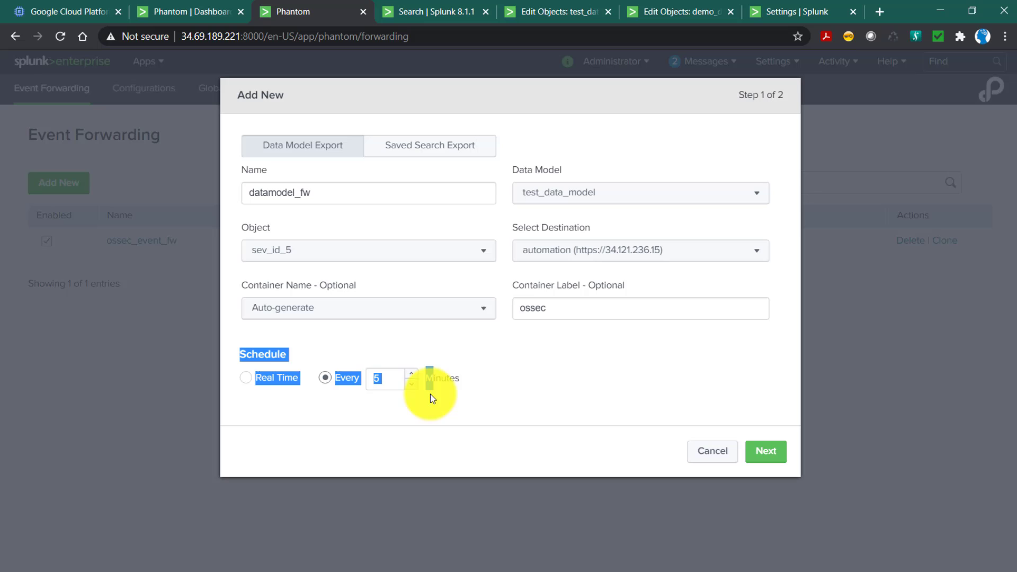
{"action": "left_click", "coordinate": [486, 389]}
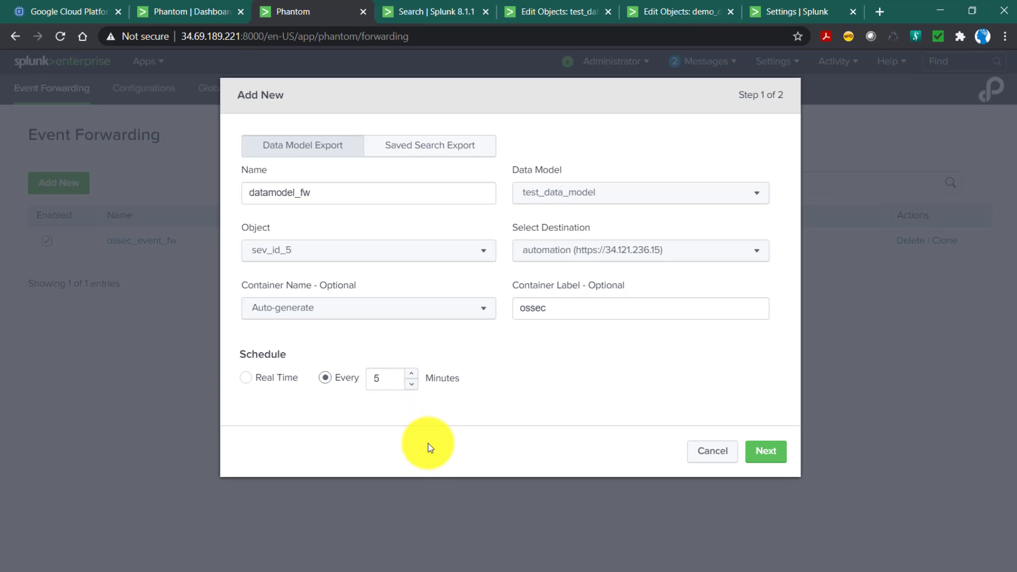
{"action": "left_click", "coordinate": [768, 453]}
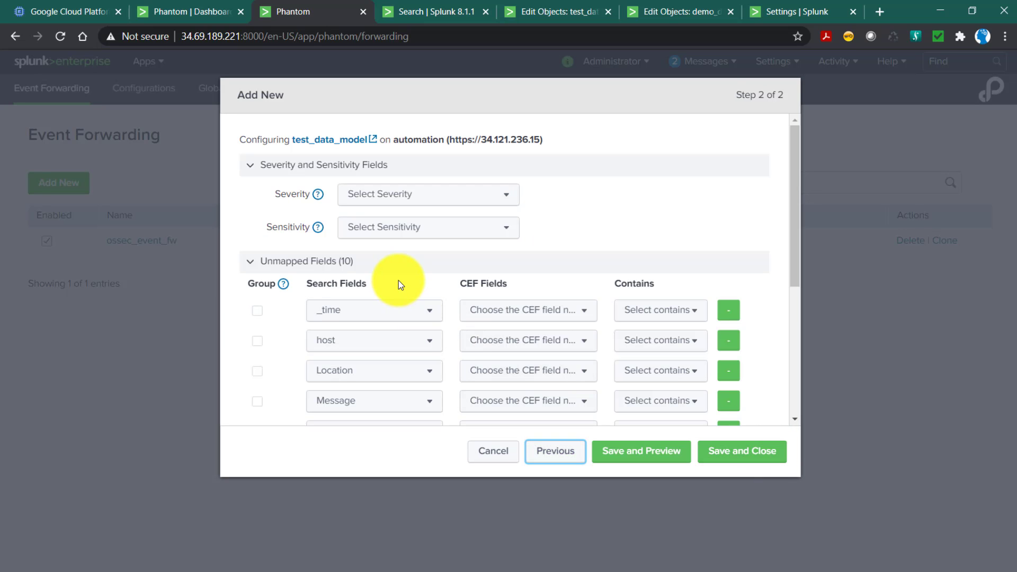
Compare the unmapped search fields of the new configuration with the extracted fields of test_data_model.
{"action": "scroll", "coordinate": [398, 281], "scroll_direction": "down", "scroll_amount": 4}
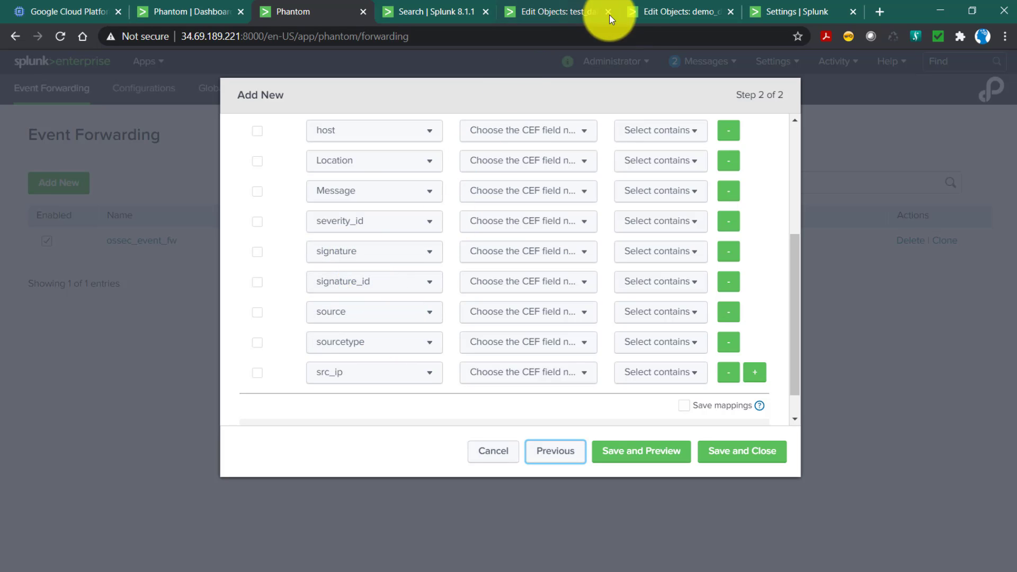
{"action": "left_click", "coordinate": [579, 11]}
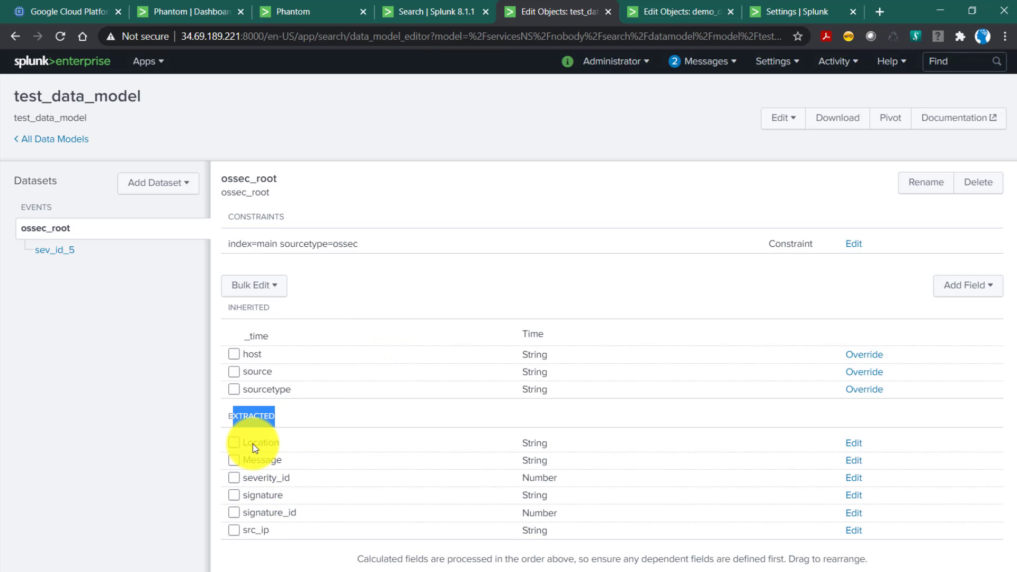
{"action": "left_click", "coordinate": [289, 13]}
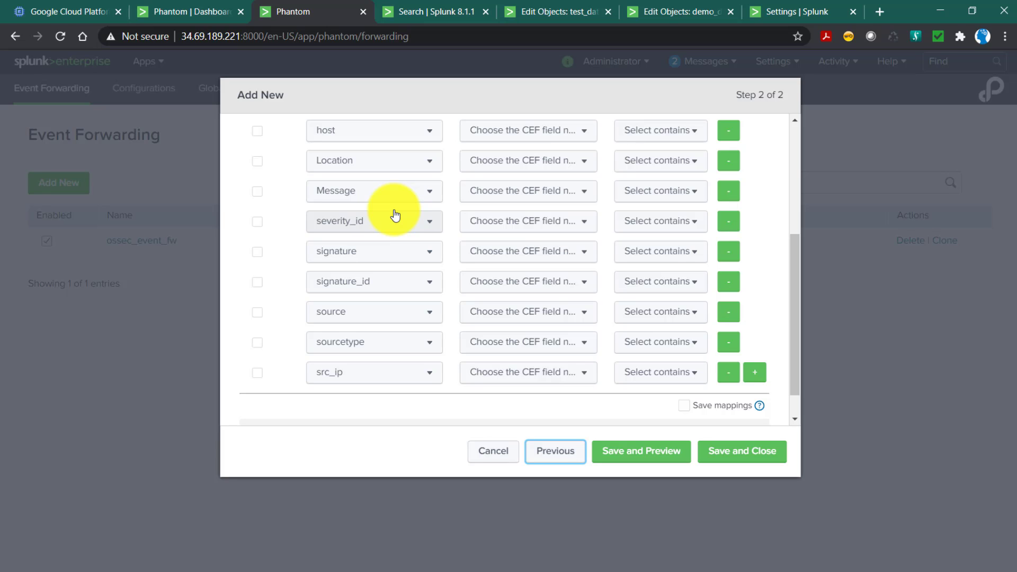
{"action": "scroll", "coordinate": [382, 233], "scroll_direction": "up", "scroll_amount": 2}
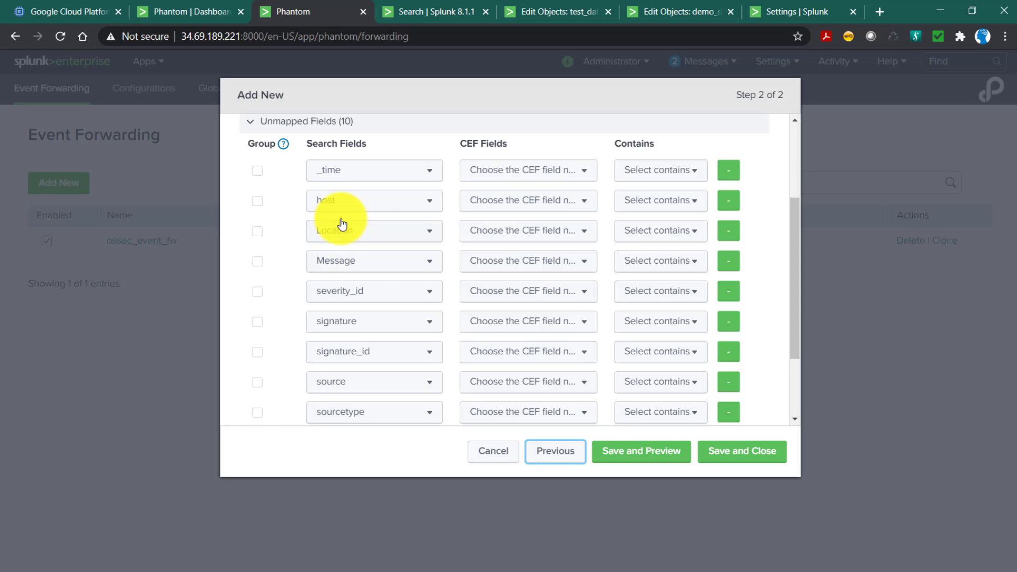
{"action": "scroll", "coordinate": [342, 222], "scroll_direction": "up", "scroll_amount": 1}
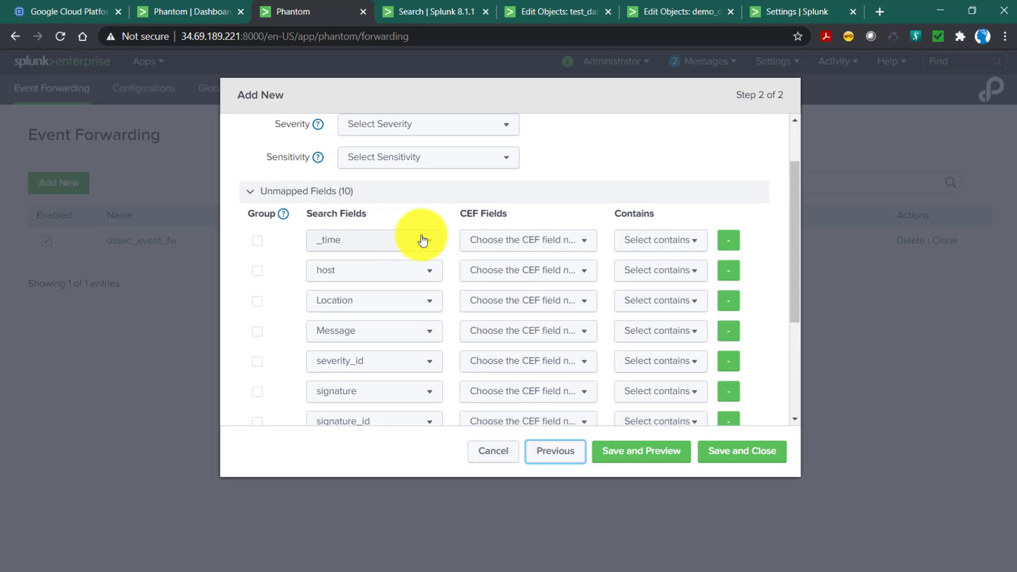
Search the CEF fields offered for _time for time, and browse the unfiltered list of standard fields.
{"action": "left_click", "coordinate": [512, 245]}
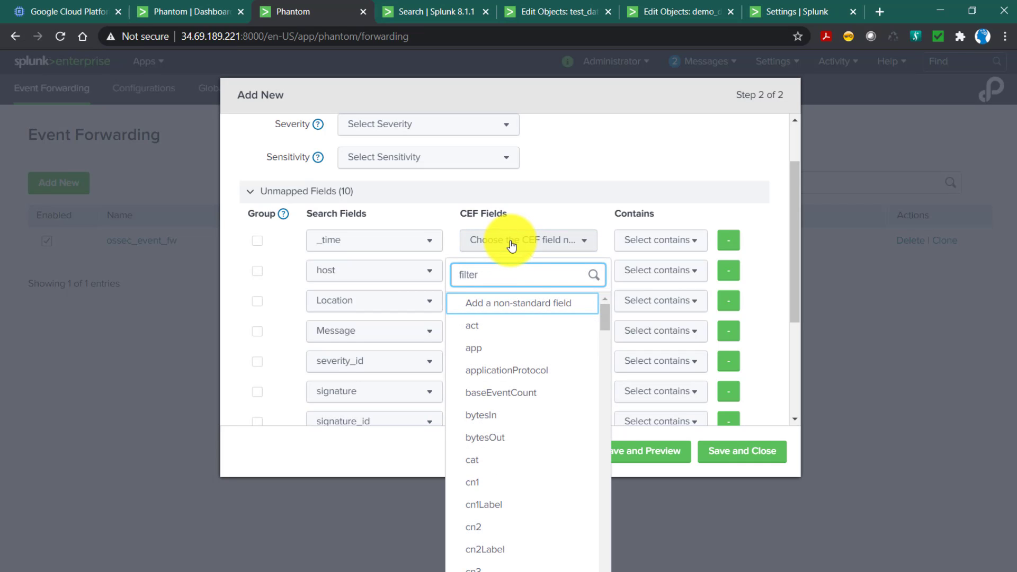
{"action": "type", "text": "time"}
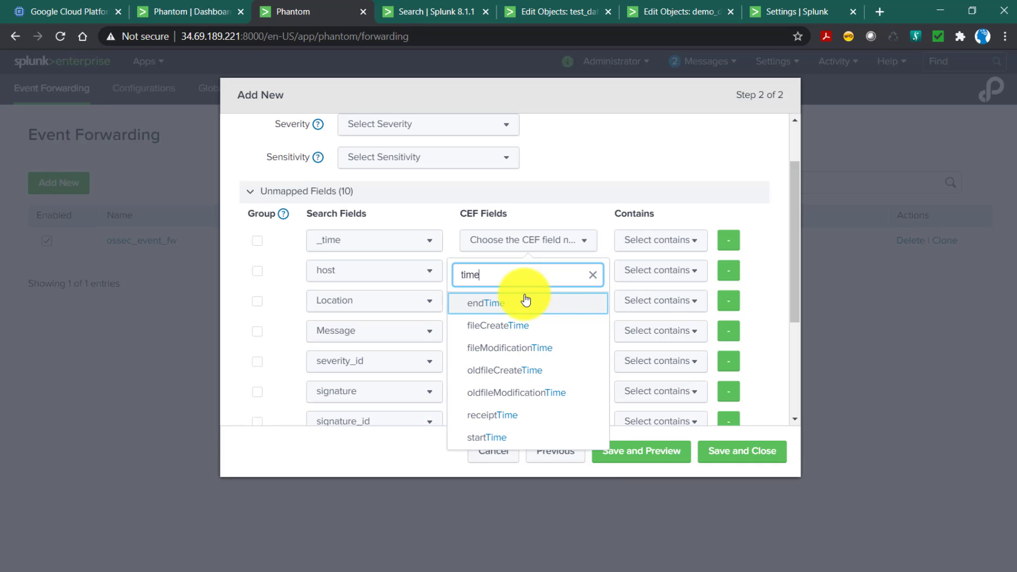
{"action": "key", "text": "BackSpace"}
{"action": "key", "text": "BackSpace"}
{"action": "key", "text": "BackSpace"}
{"action": "key", "text": "BackSpace"}
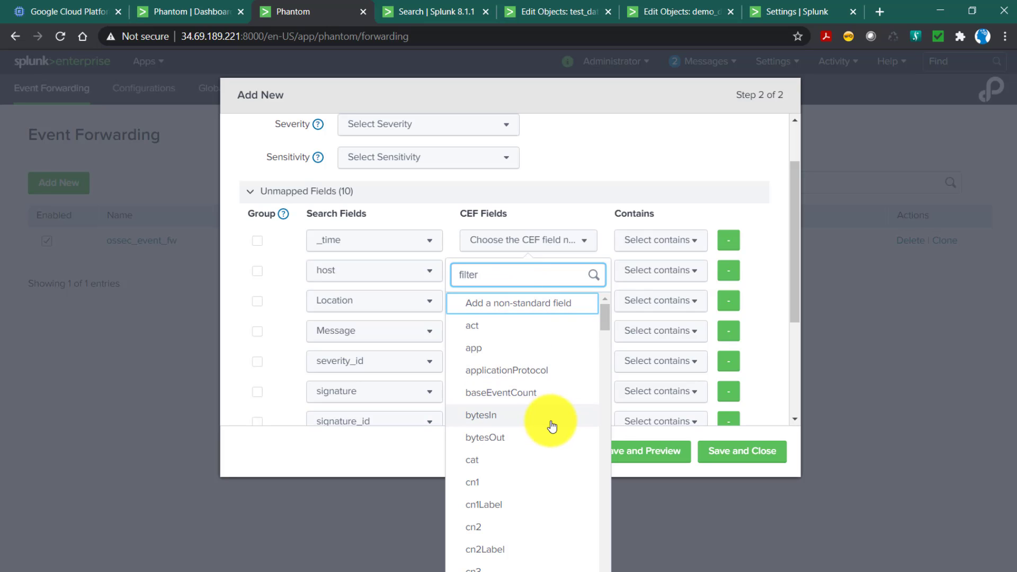
{"action": "scroll", "coordinate": [550, 424], "scroll_direction": "down", "scroll_amount": 8}
{"action": "scroll", "coordinate": [551, 425], "scroll_direction": "down", "scroll_amount": 9}
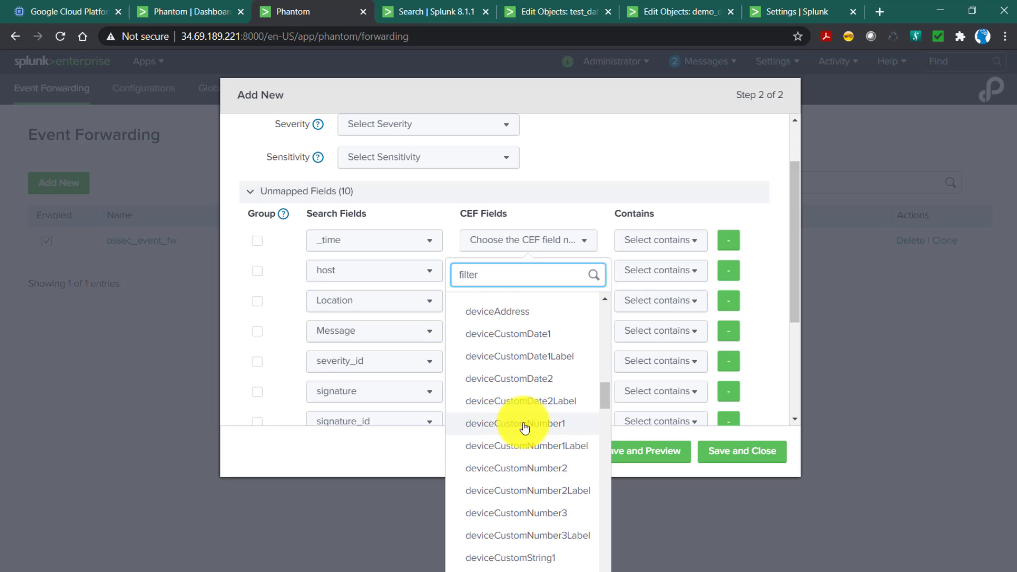
{"action": "scroll", "coordinate": [526, 427], "scroll_direction": "up", "scroll_amount": 10}
{"action": "scroll", "coordinate": [527, 427], "scroll_direction": "up", "scroll_amount": 4}
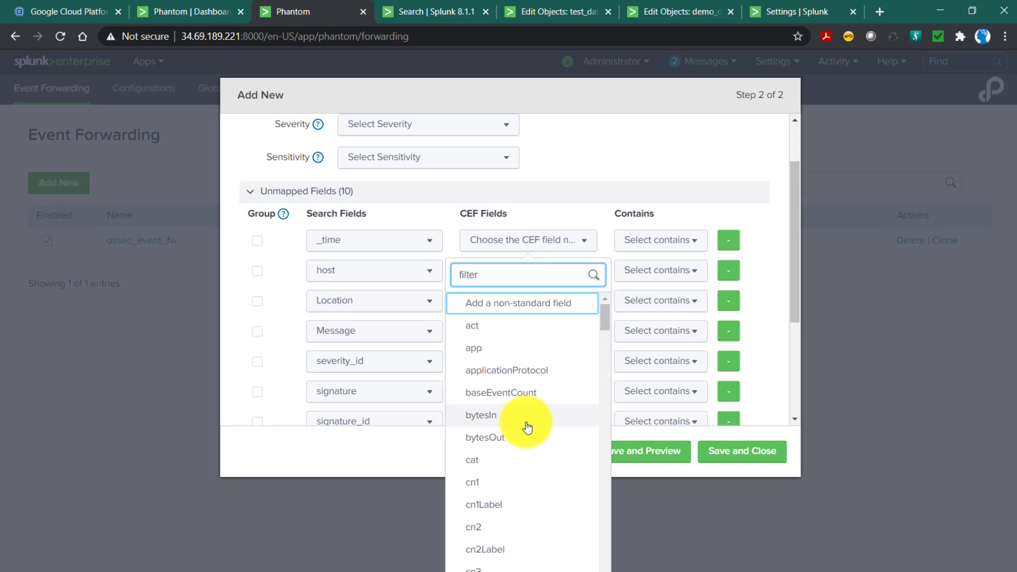
Map the _time search field to a non-standard CEF field named eventtime.
{"action": "left_click", "coordinate": [481, 312]}
{"action": "left_click", "coordinate": [493, 237]}
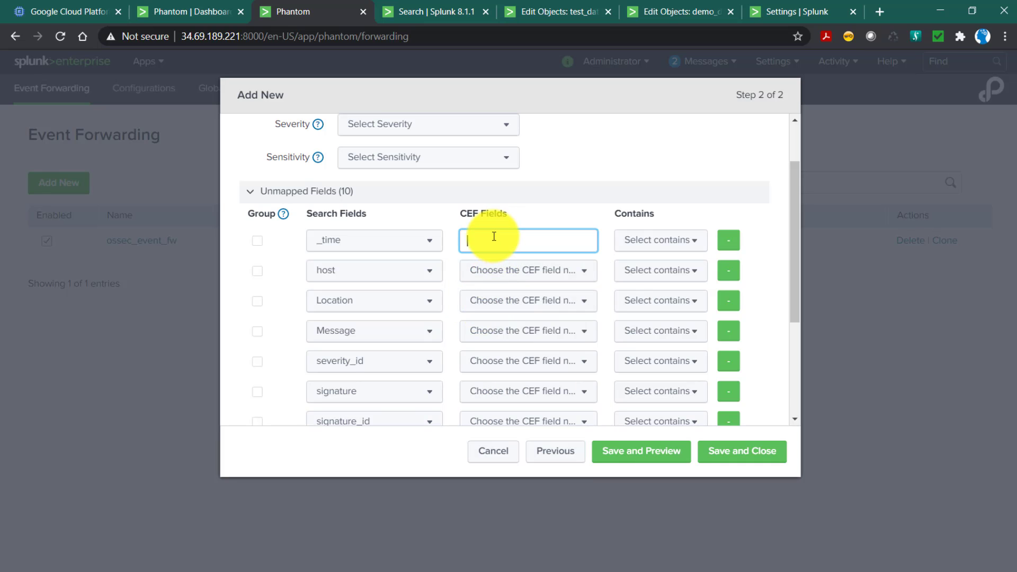
{"action": "type", "text": "eventtime"}
Map the host search field to the deviceHostname CEF field.
{"action": "left_click", "coordinate": [518, 270]}
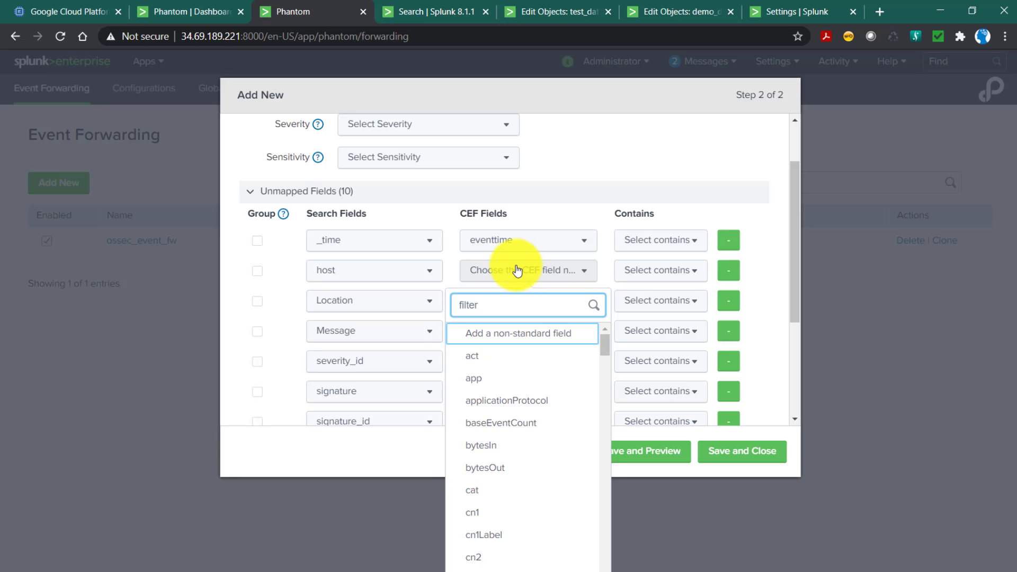
{"action": "type", "text": "host"}
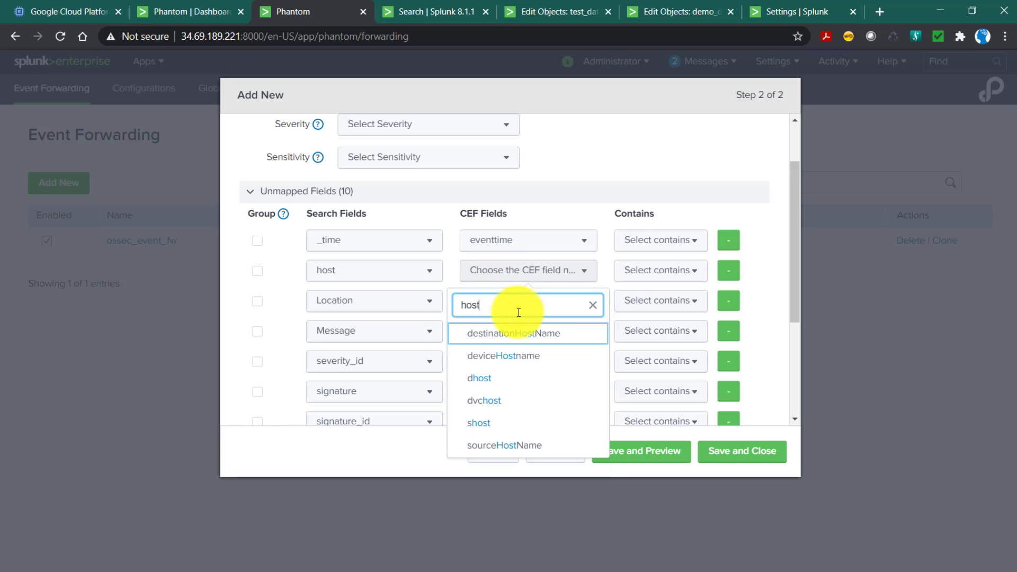
{"action": "left_click", "coordinate": [506, 357]}
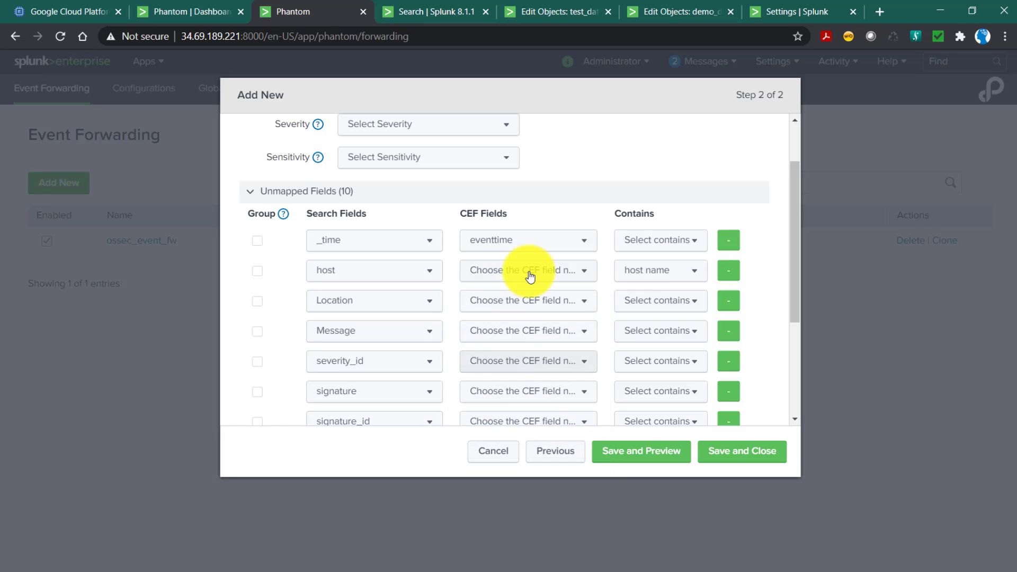
Map the Location search field to a non-standard CEF field named location.
{"action": "left_click", "coordinate": [500, 311]}
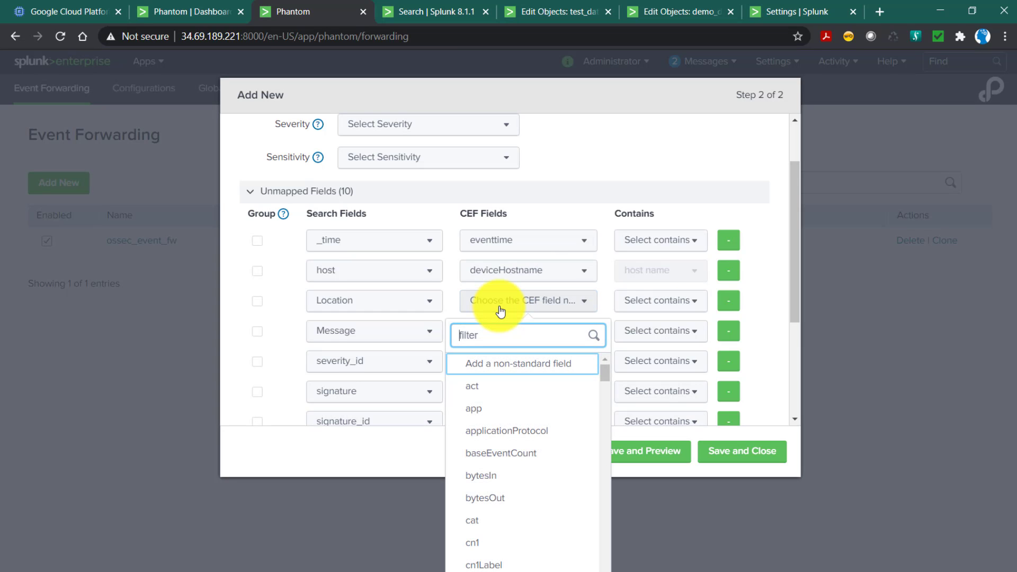
{"action": "type", "text": "loc"}
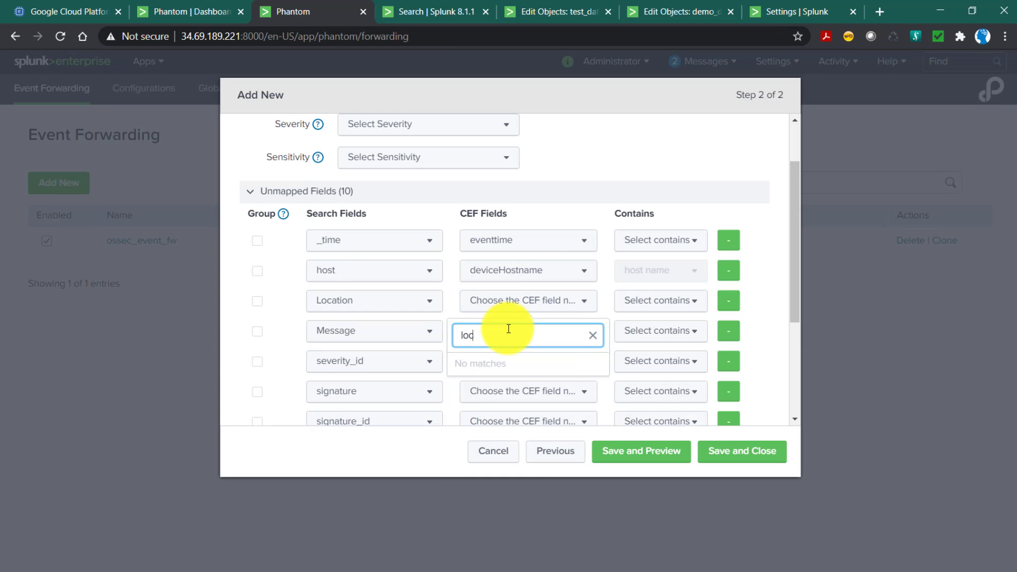
{"action": "key", "text": "BackSpace"}
{"action": "key", "text": "BackSpace"}
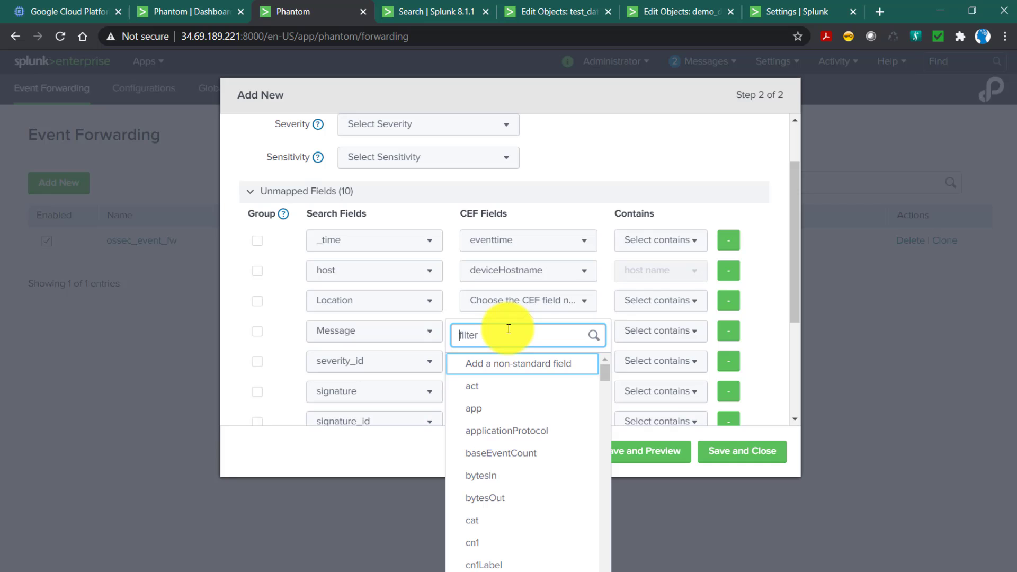
{"action": "left_click", "coordinate": [523, 366]}
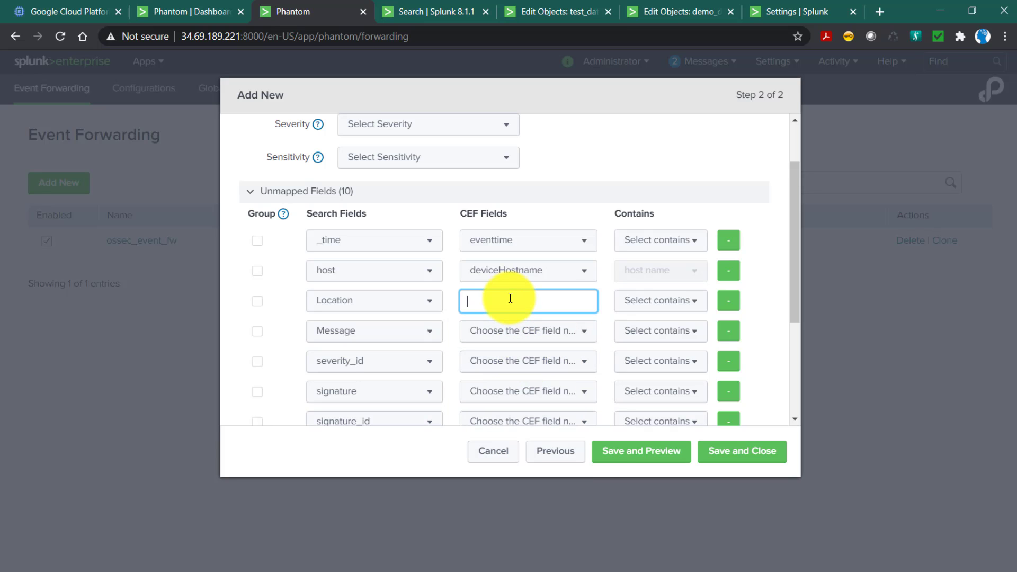
{"action": "type", "text": "location"}
Map the Message search field to the standard message CEF field.
{"action": "left_click", "coordinate": [520, 330]}
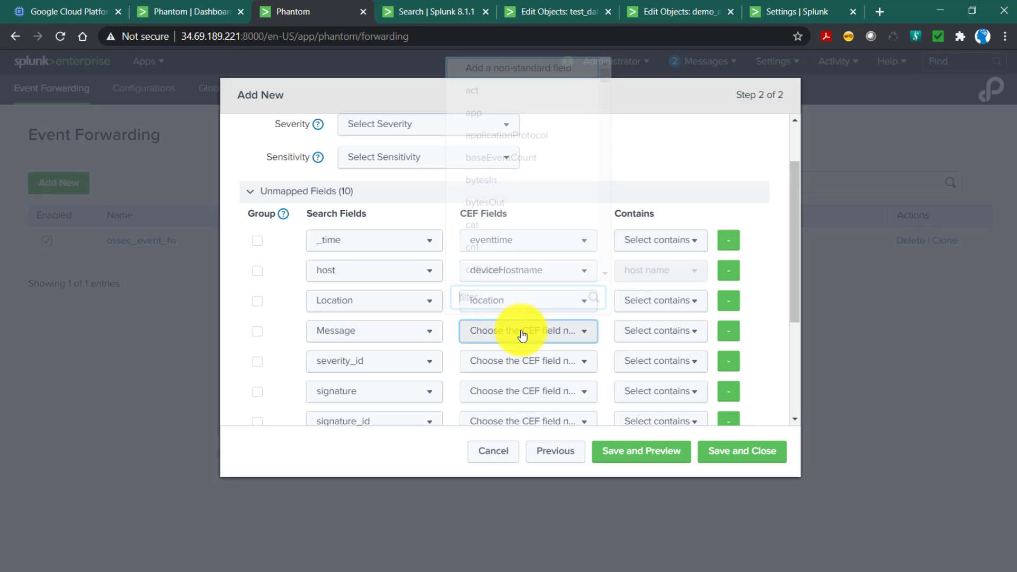
{"action": "type", "text": "ms"}
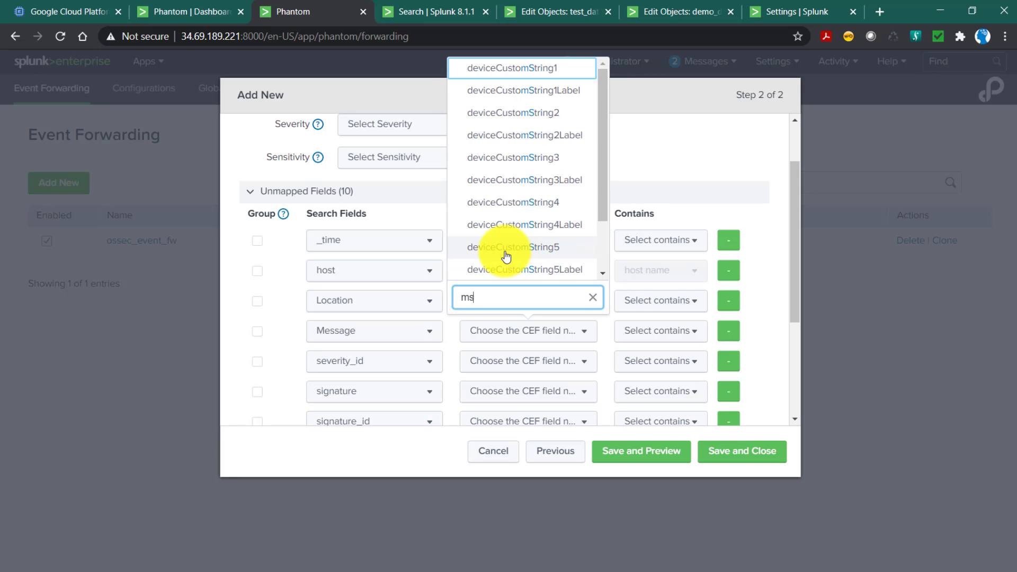
{"action": "key", "text": "BackSpace"}
{"action": "type", "text": "ess"}
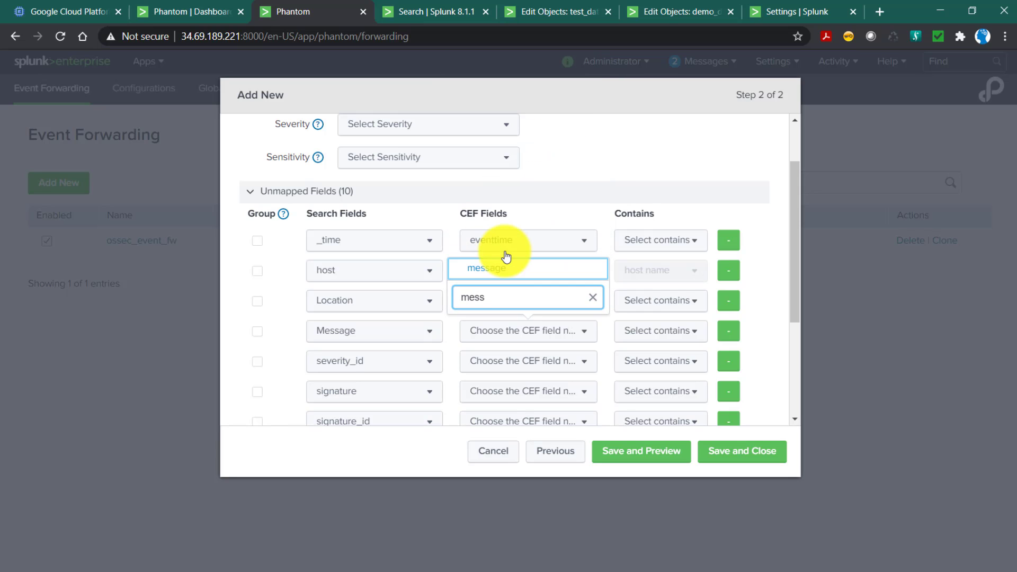
{"action": "left_click", "coordinate": [512, 273]}
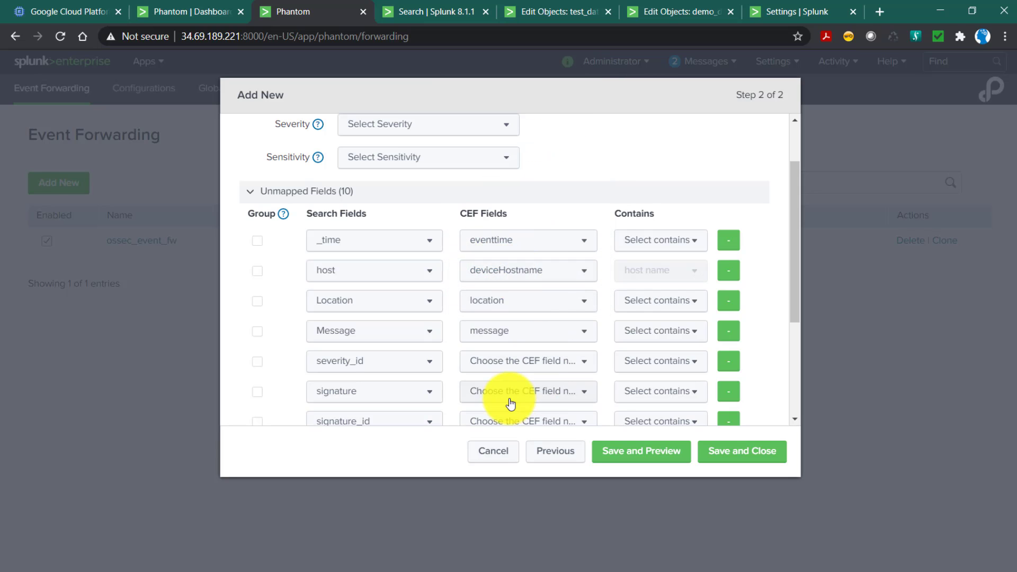
Map severity_id to a non-standard CEF field named sev_id, and signature to a non-standard field named signature.
{"action": "scroll", "coordinate": [501, 299], "scroll_direction": "down", "scroll_amount": 1}
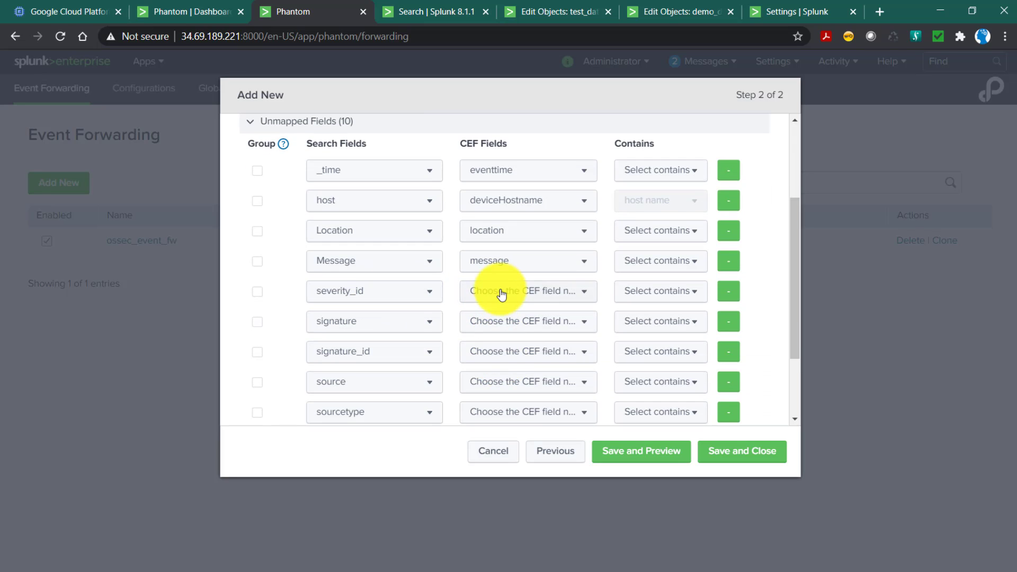
{"action": "left_click", "coordinate": [500, 293]}
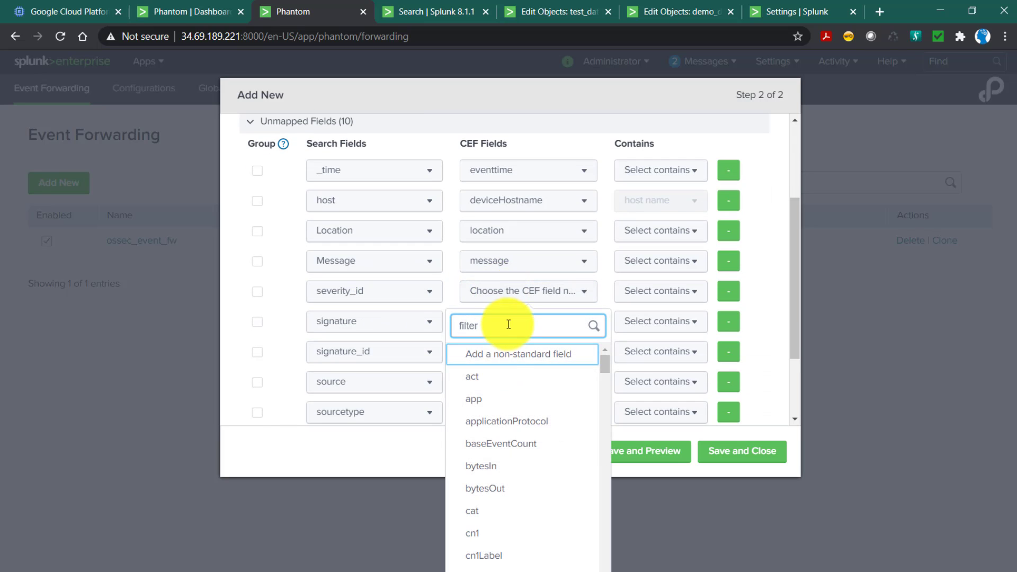
{"action": "left_click", "coordinate": [501, 359]}
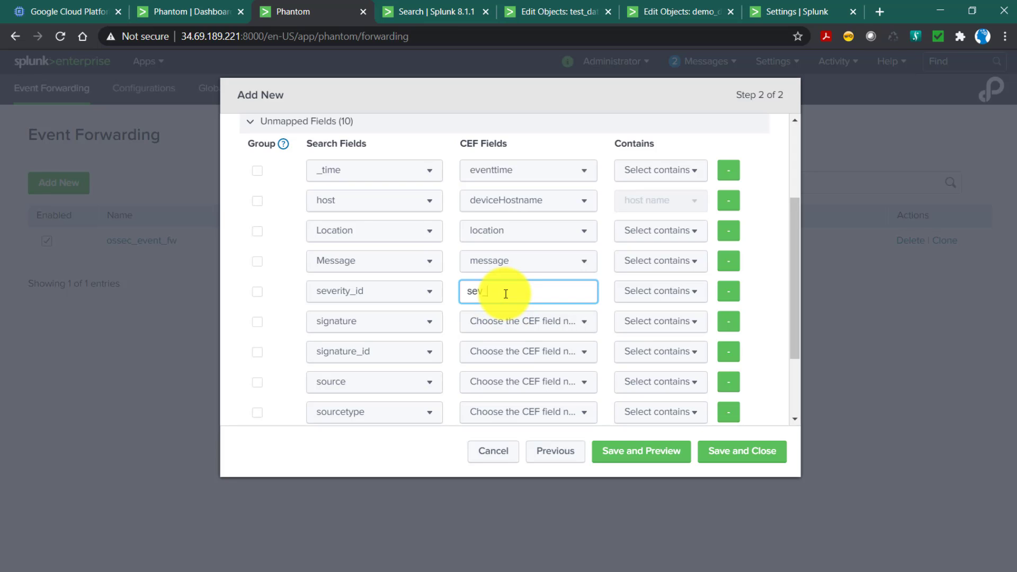
{"action": "left_click", "coordinate": [488, 322]}
{"action": "left_click", "coordinate": [485, 386]}
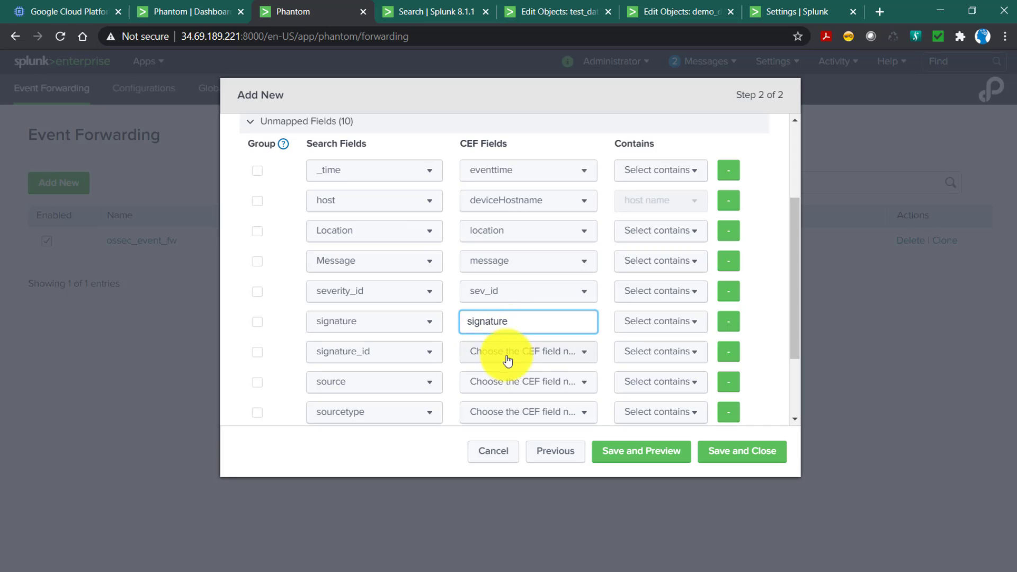
{"action": "double_click", "coordinate": [501, 323]}
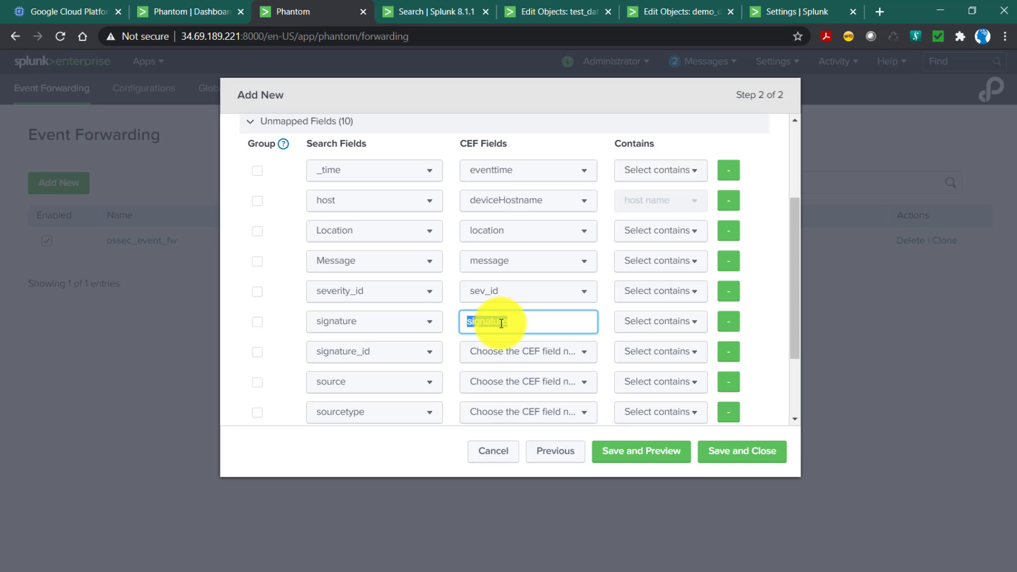
Map the signature_id search field to a non-standard CEF field named signature_id.
{"action": "left_click", "coordinate": [518, 351]}
{"action": "left_click", "coordinate": [488, 69]}
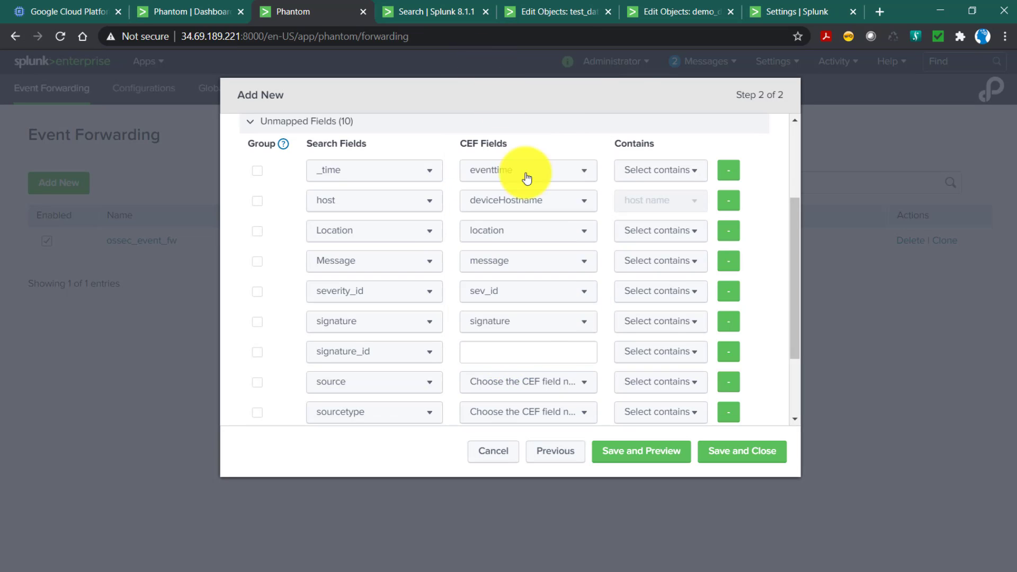
{"action": "type", "text": "signature_id"}
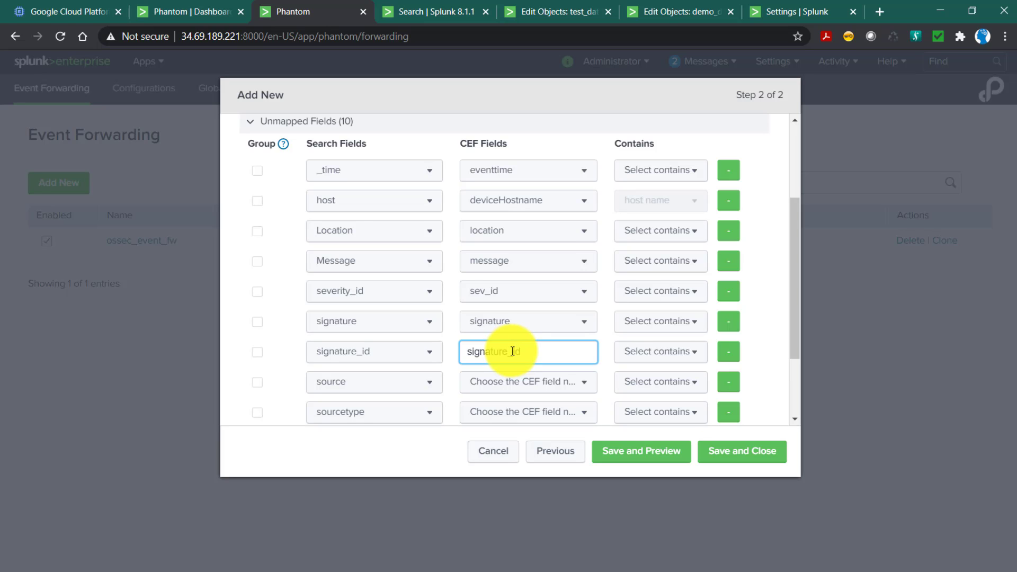
Map the source search field to the sourceServiceName CEF field.
{"action": "scroll", "coordinate": [512, 351], "scroll_direction": "down", "scroll_amount": 2}
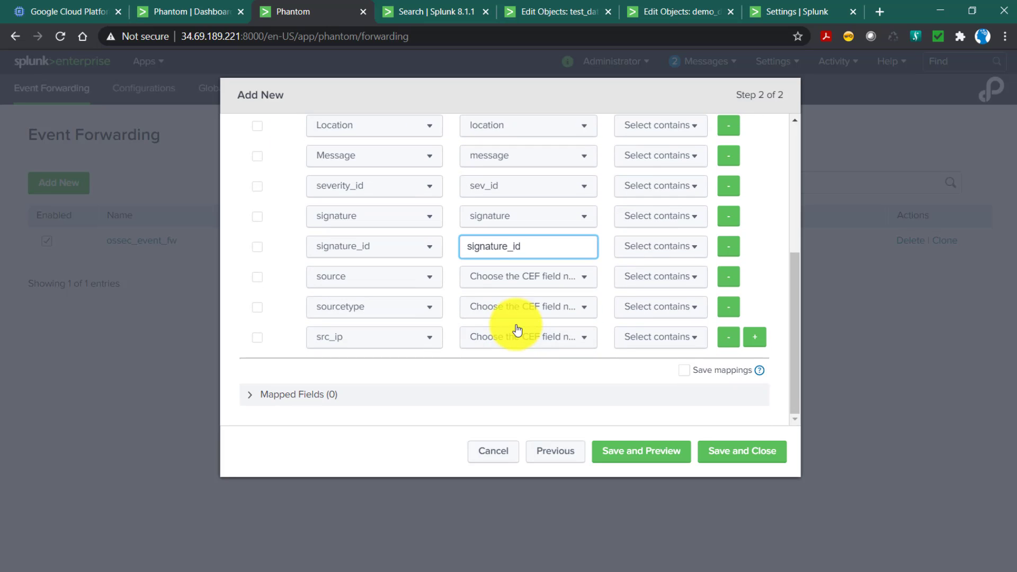
{"action": "left_click", "coordinate": [500, 286]}
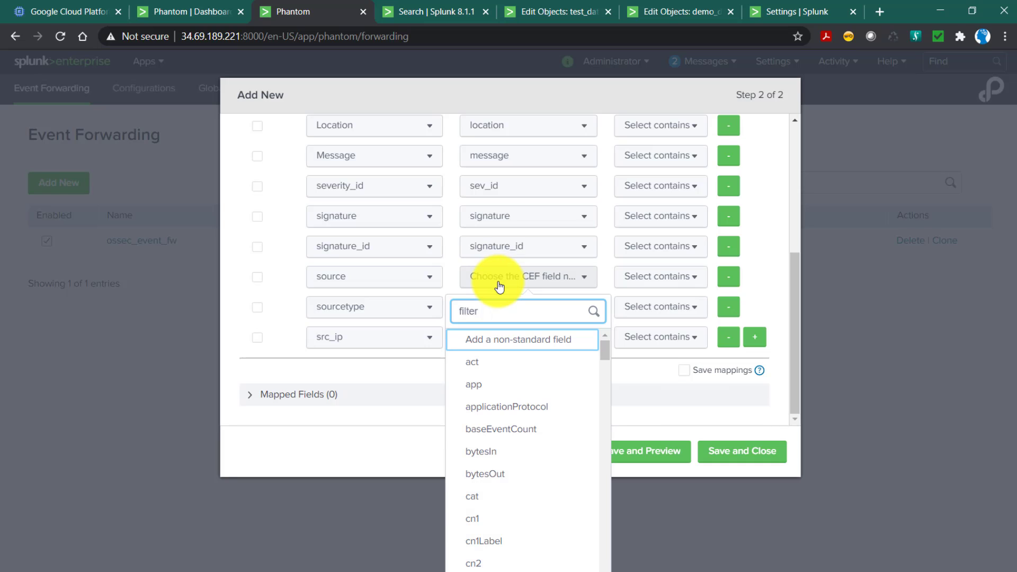
{"action": "type", "text": "sour"}
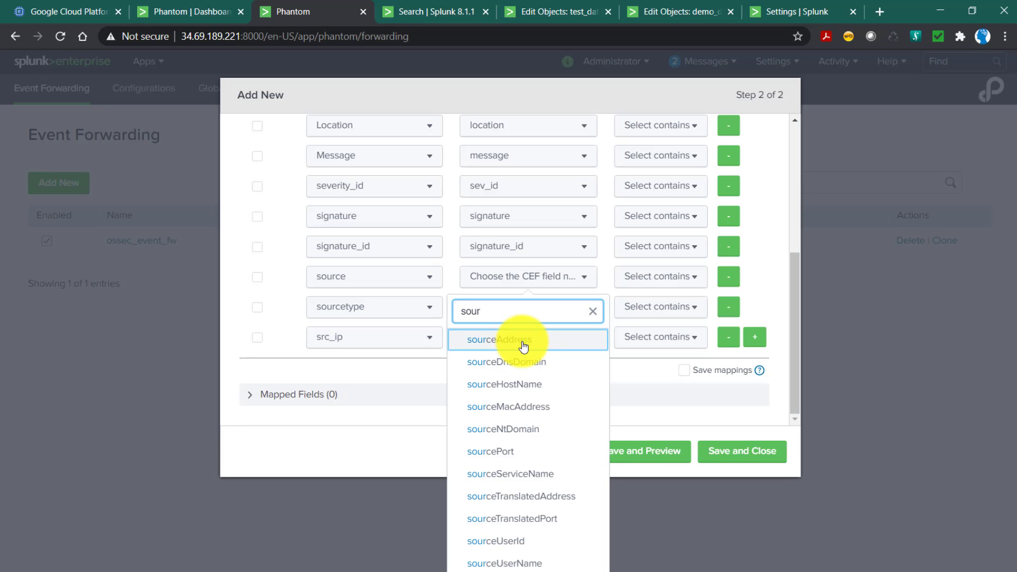
{"action": "left_click", "coordinate": [518, 476]}
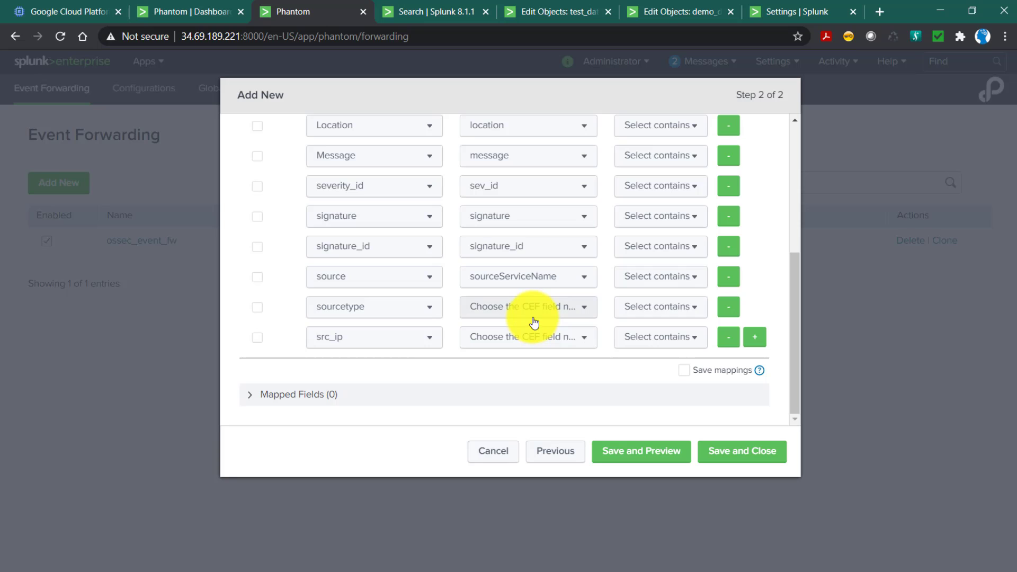
Remove the sourcetype mapping row and map the src_ip search field to the src CEF field.
{"action": "left_click", "coordinate": [733, 311]}
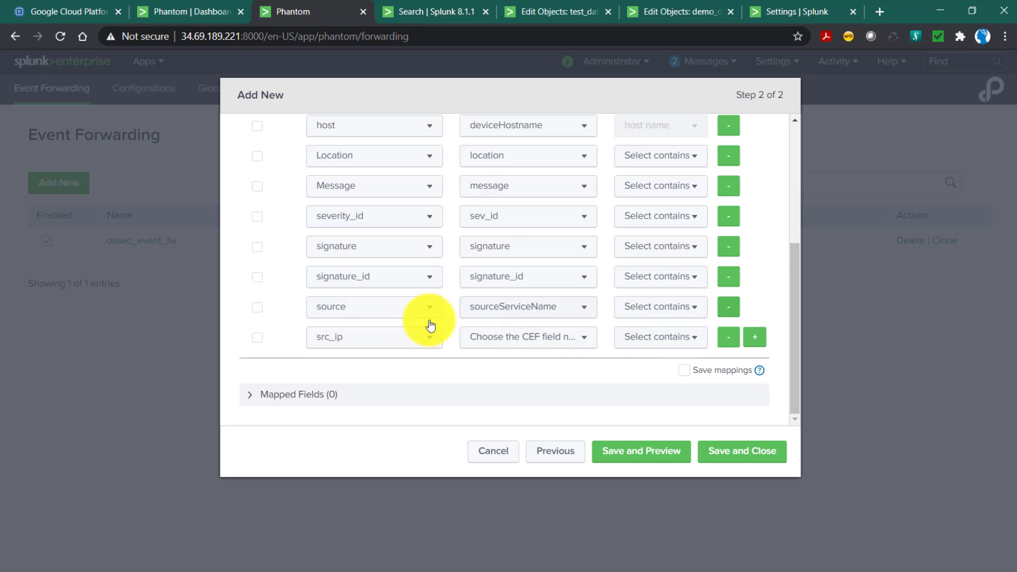
{"action": "left_click", "coordinate": [505, 337]}
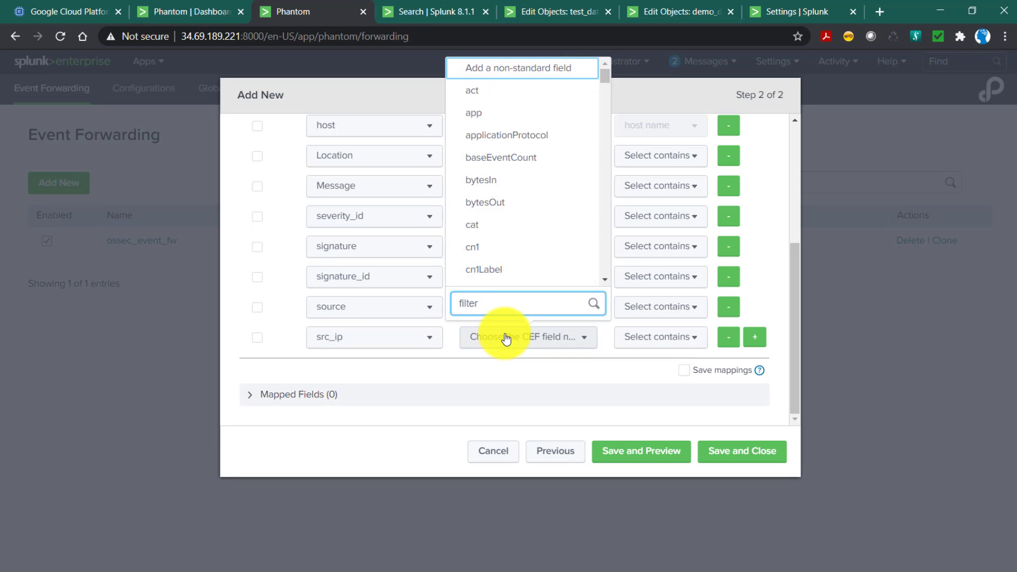
{"action": "type", "text": "src"}
{"action": "left_click", "coordinate": [483, 278]}
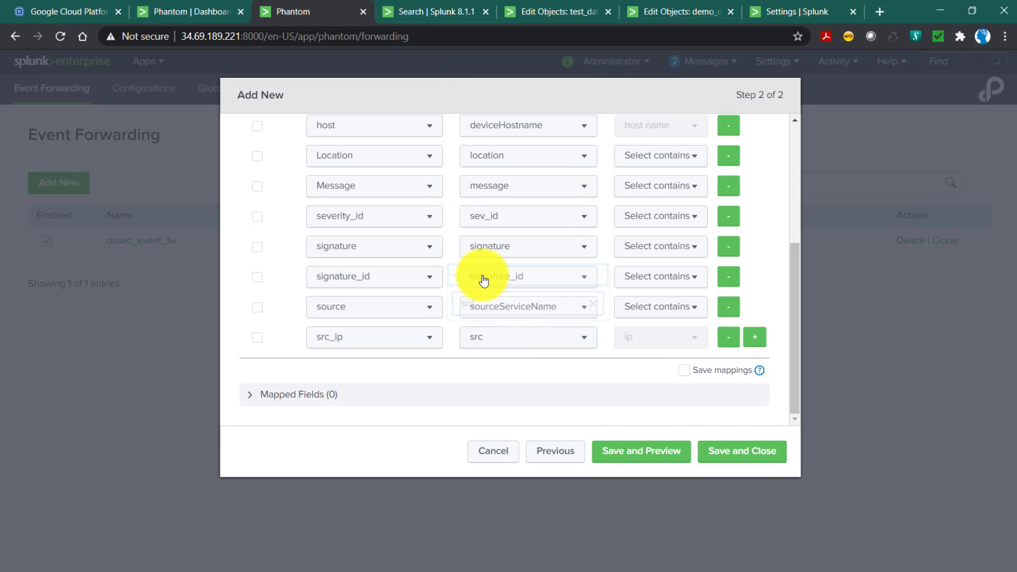
Group events by src_ip with the option to save mappings enabled, and try to save and preview the configuration.
{"action": "scroll", "coordinate": [644, 341], "scroll_direction": "up", "scroll_amount": 3}
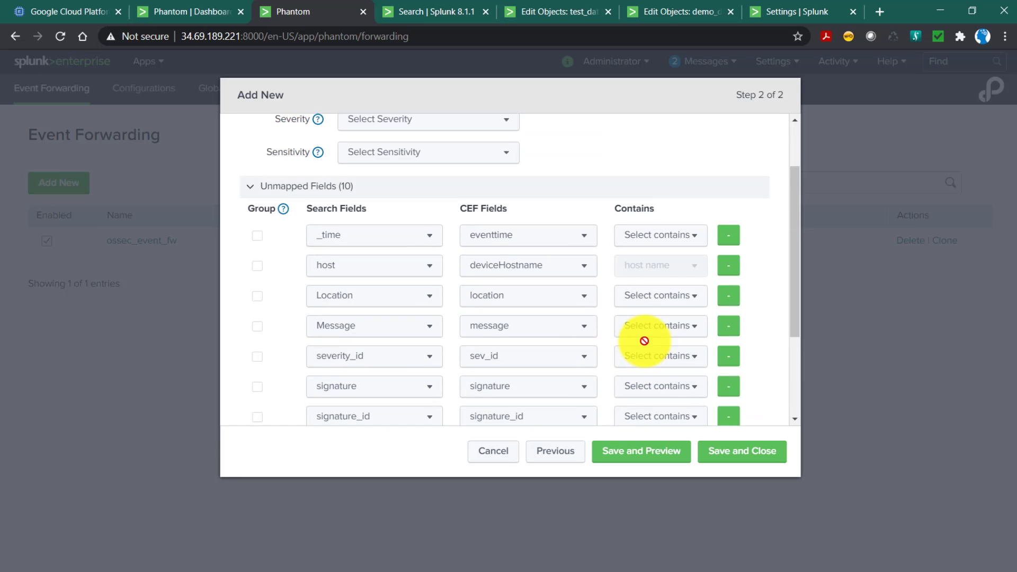
{"action": "scroll", "coordinate": [644, 340], "scroll_direction": "down", "scroll_amount": 3}
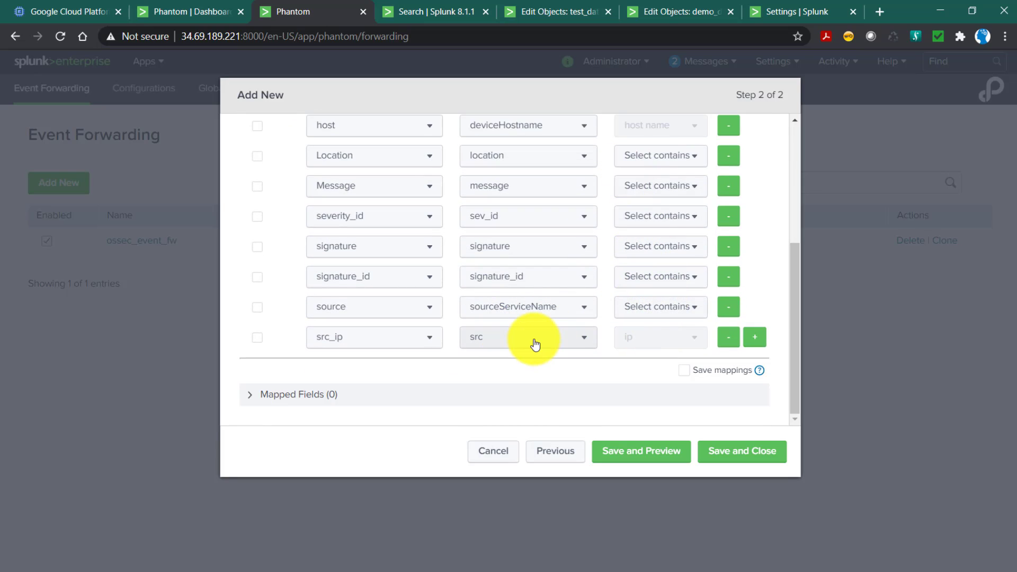
{"action": "left_click", "coordinate": [683, 370]}
{"action": "scroll", "coordinate": [392, 370], "scroll_direction": "up", "scroll_amount": 3}
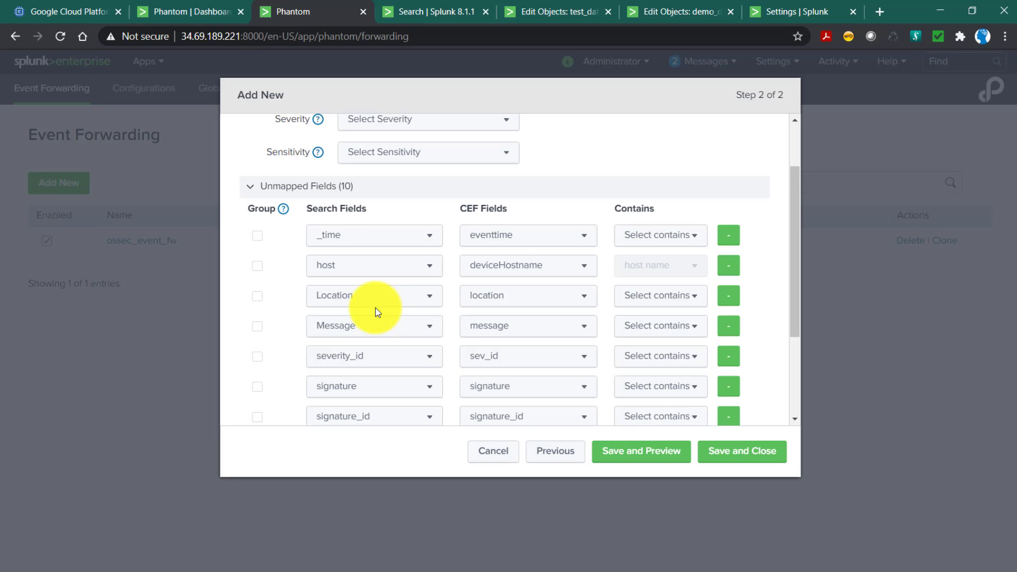
{"action": "scroll", "coordinate": [376, 312], "scroll_direction": "down", "scroll_amount": 3}
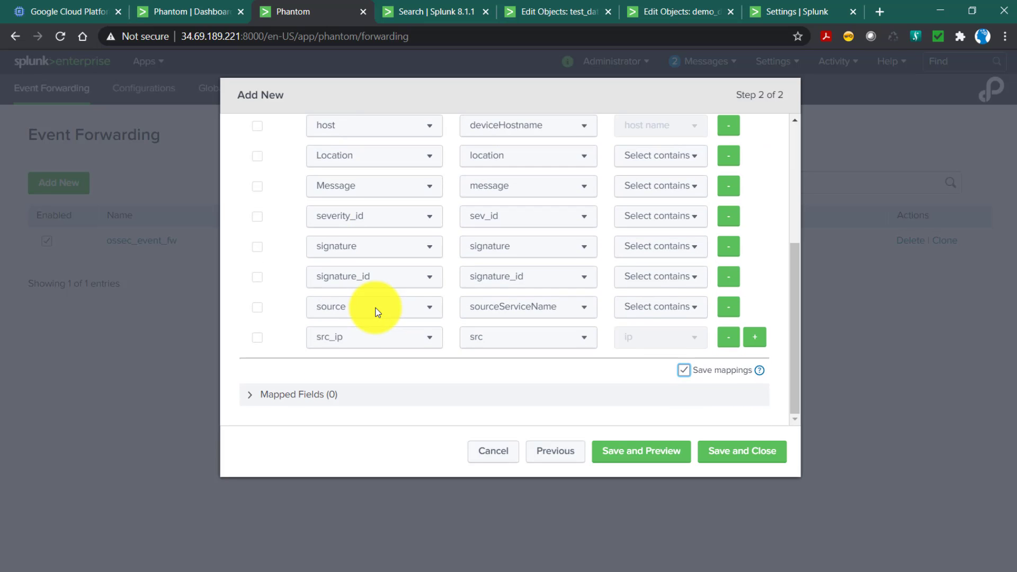
{"action": "left_click", "coordinate": [260, 340]}
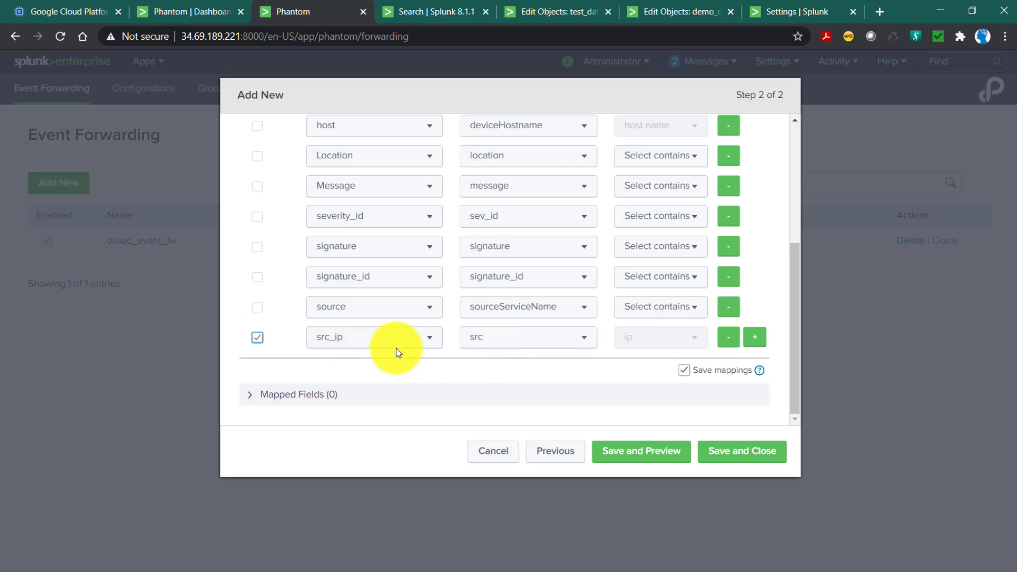
{"action": "left_click", "coordinate": [655, 450]}
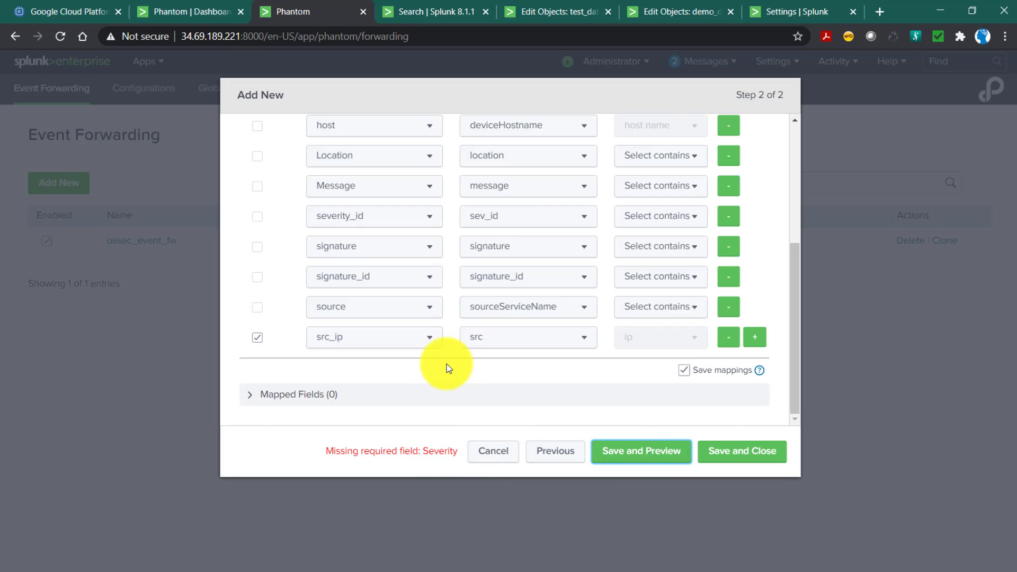
Set the configuration's severity to Low and its sensitivity to TLP: Green.
{"action": "scroll", "coordinate": [440, 329], "scroll_direction": "up", "scroll_amount": 4}
{"action": "left_click", "coordinate": [401, 198]}
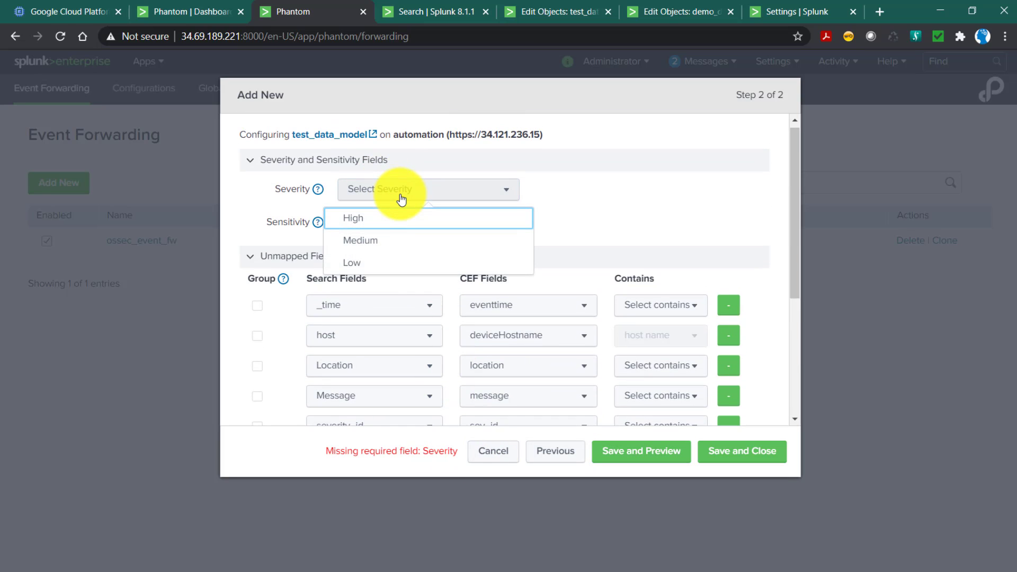
{"action": "left_click", "coordinate": [368, 265]}
{"action": "left_click", "coordinate": [426, 229]}
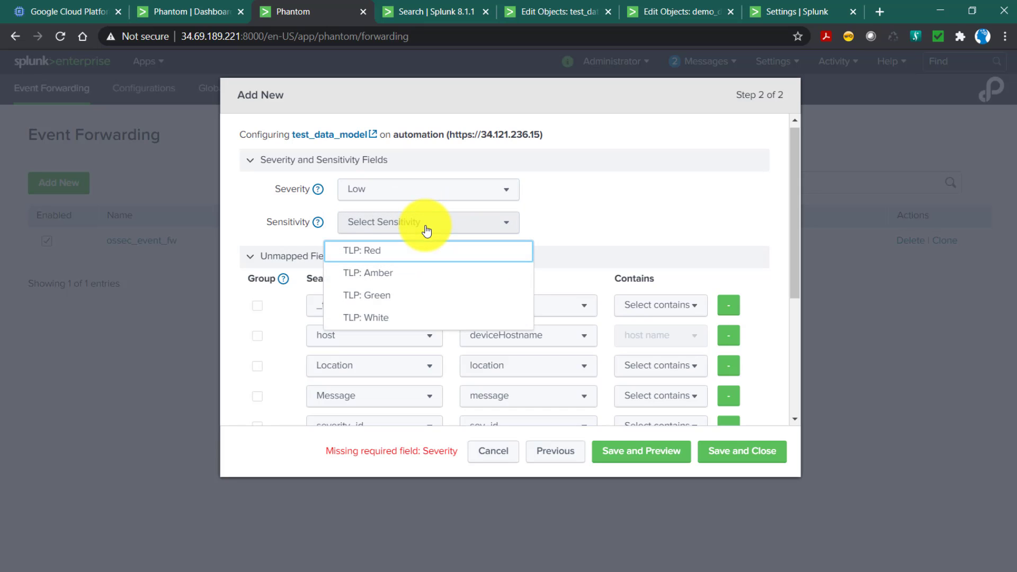
{"action": "left_click", "coordinate": [387, 297]}
Save the datamodel_fw forwarding configuration and preview its matched events with their parsed CEF fields.
{"action": "scroll", "coordinate": [569, 224], "scroll_direction": "down", "scroll_amount": 1}
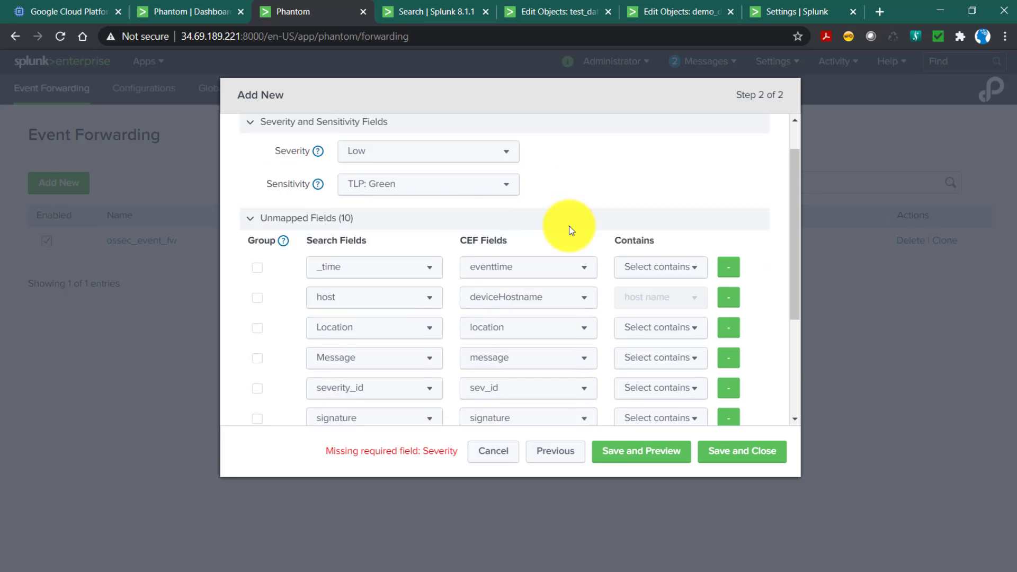
{"action": "scroll", "coordinate": [569, 226], "scroll_direction": "down", "scroll_amount": 2}
{"action": "scroll", "coordinate": [567, 226], "scroll_direction": "up", "scroll_amount": 4}
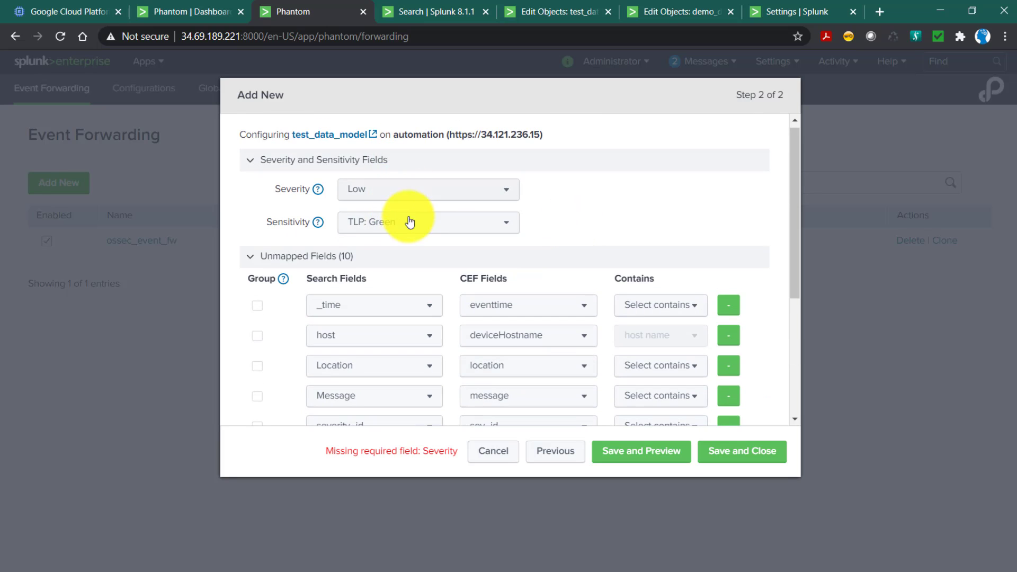
{"action": "scroll", "coordinate": [618, 217], "scroll_direction": "down", "scroll_amount": 5}
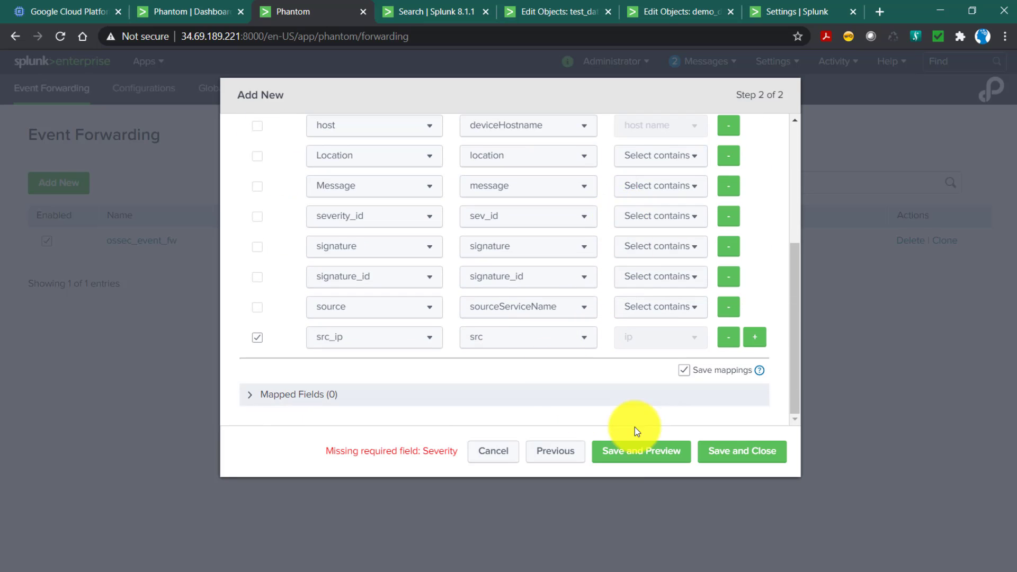
{"action": "left_click", "coordinate": [637, 458]}
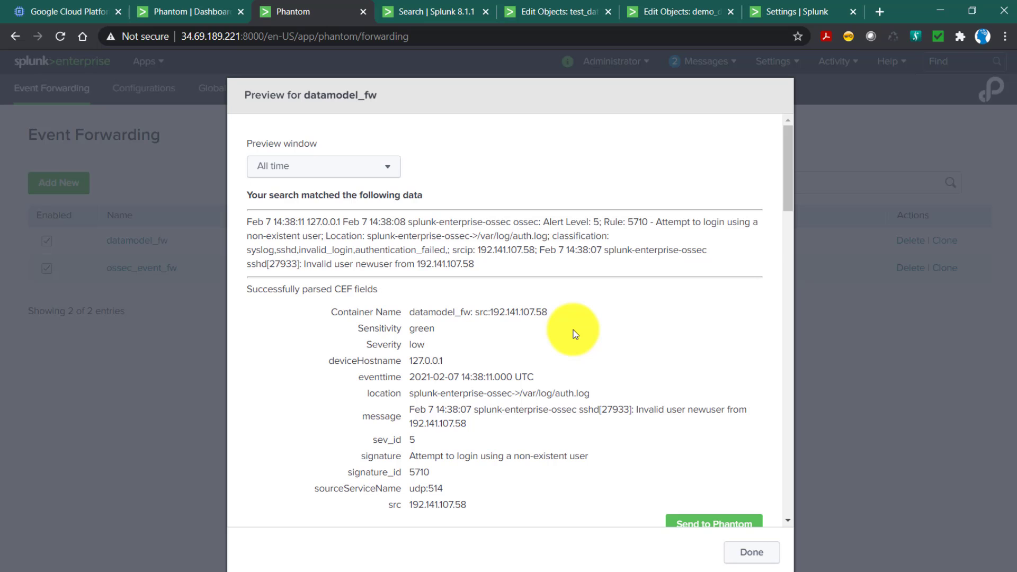
{"action": "scroll", "coordinate": [574, 330], "scroll_direction": "down", "scroll_amount": 4}
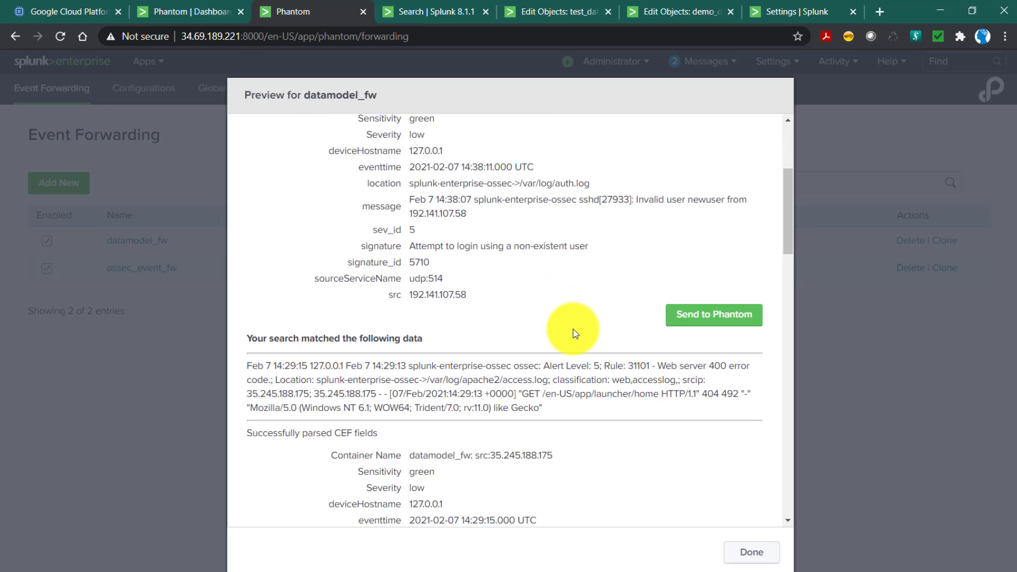
Send the previewed event about a login attempt by a non-existent user to Phantom and dismiss the confirmation.
{"action": "scroll", "coordinate": [511, 331], "scroll_direction": "up", "scroll_amount": 4}
{"action": "scroll", "coordinate": [511, 331], "scroll_direction": "down", "scroll_amount": 4}
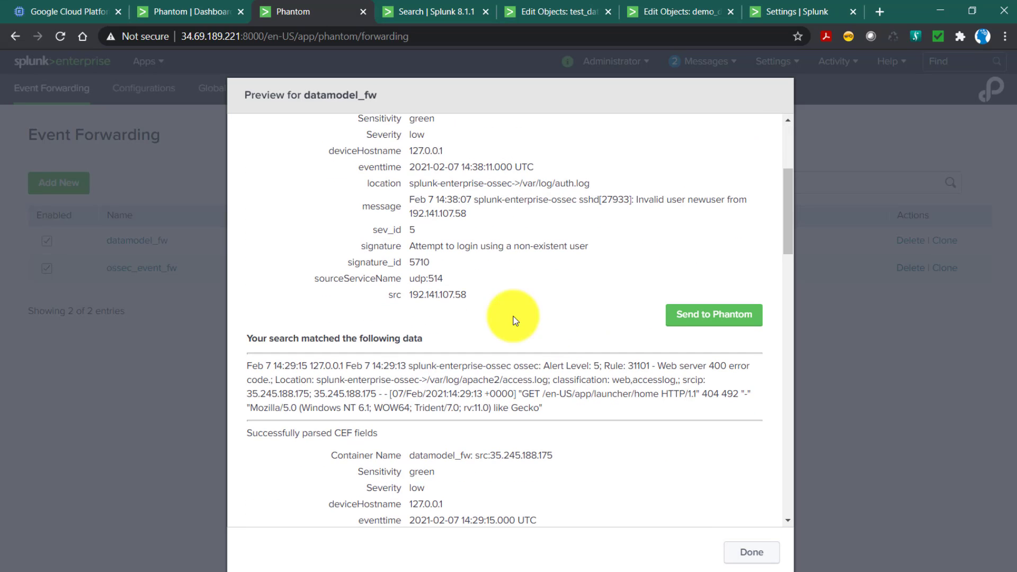
{"action": "scroll", "coordinate": [567, 414], "scroll_direction": "down", "scroll_amount": 4}
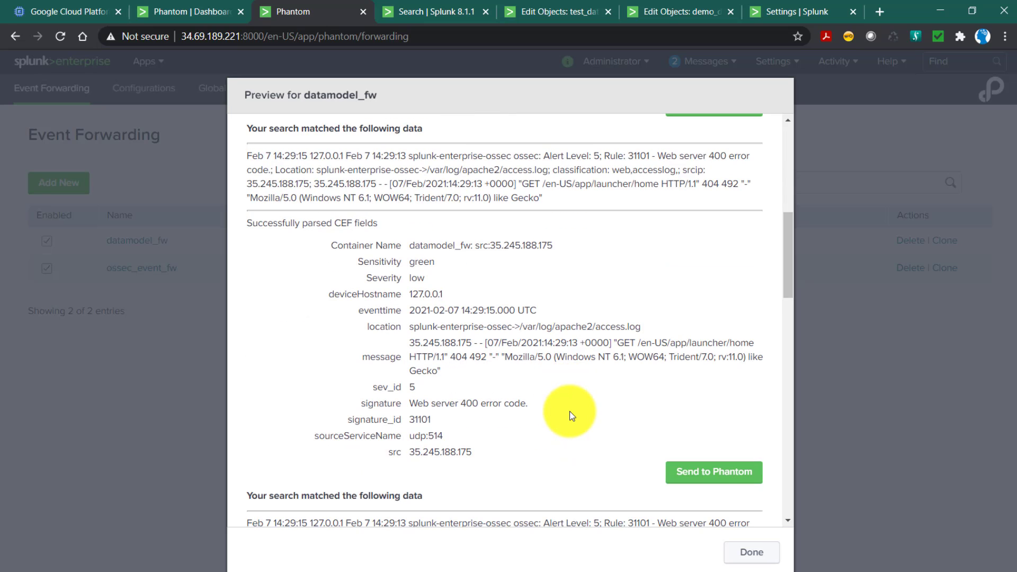
{"action": "scroll", "coordinate": [582, 402], "scroll_direction": "down", "scroll_amount": 4}
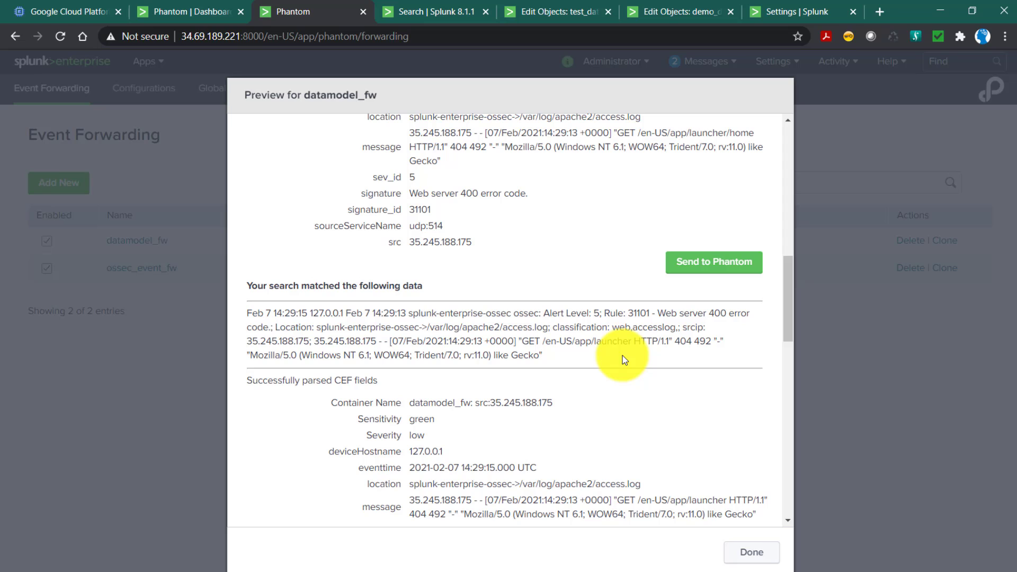
{"action": "scroll", "coordinate": [623, 358], "scroll_direction": "down", "scroll_amount": 1}
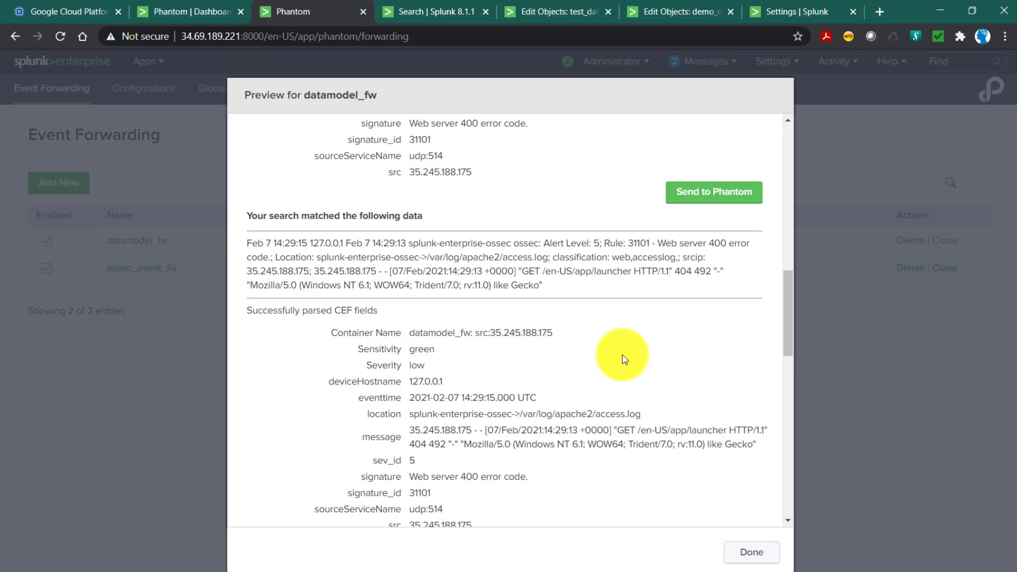
{"action": "scroll", "coordinate": [623, 355], "scroll_direction": "up", "scroll_amount": 12}
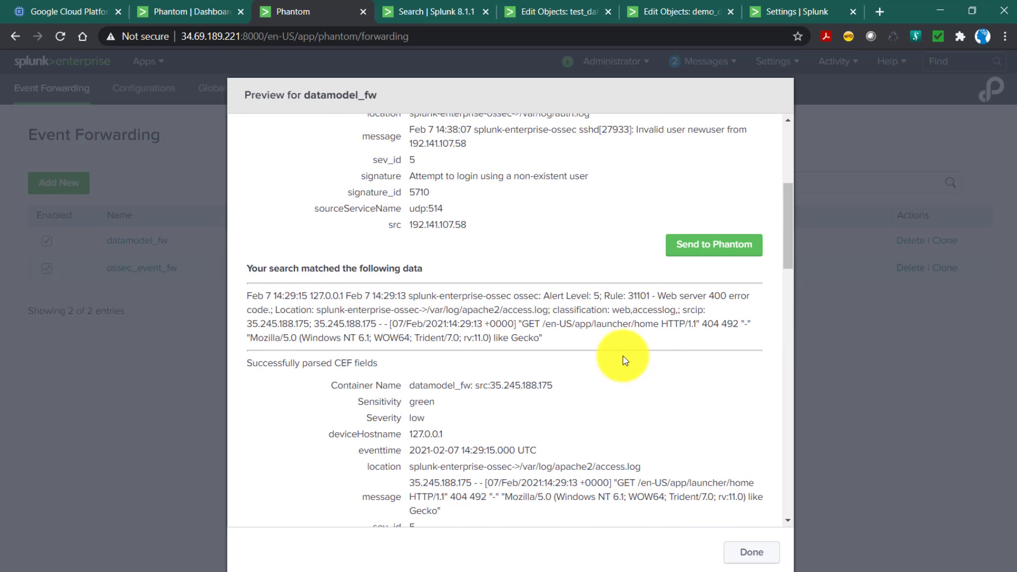
{"action": "scroll", "coordinate": [624, 315], "scroll_direction": "down", "scroll_amount": 3}
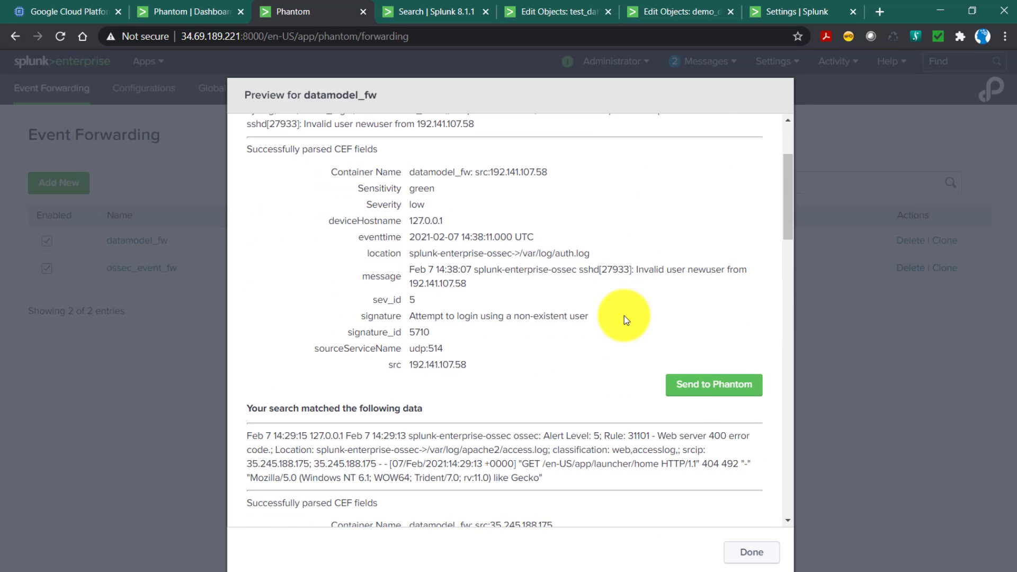
{"action": "left_click", "coordinate": [695, 394]}
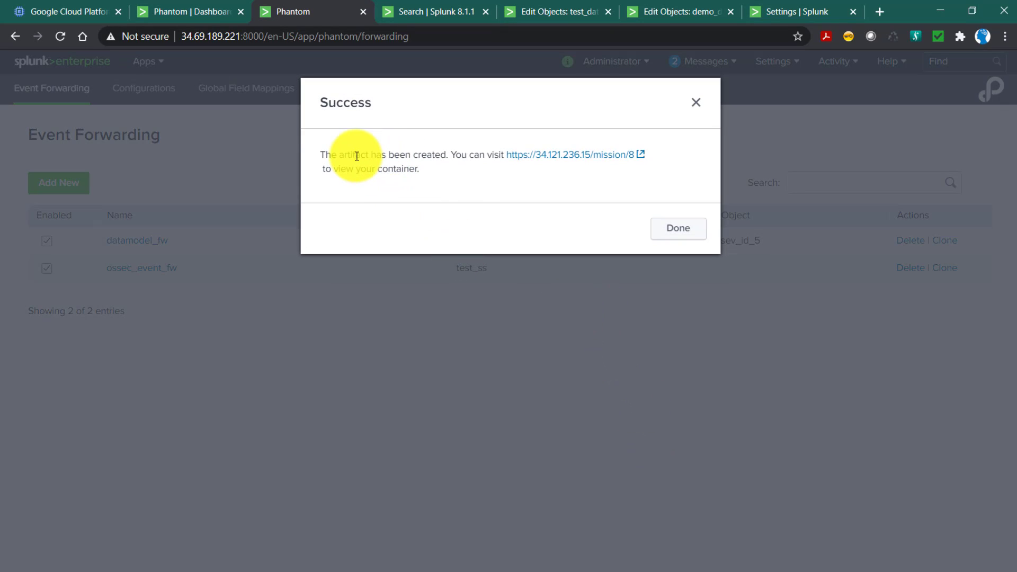
{"action": "left_click_drag", "start_coordinate": [356, 154], "coordinate": [430, 170]}
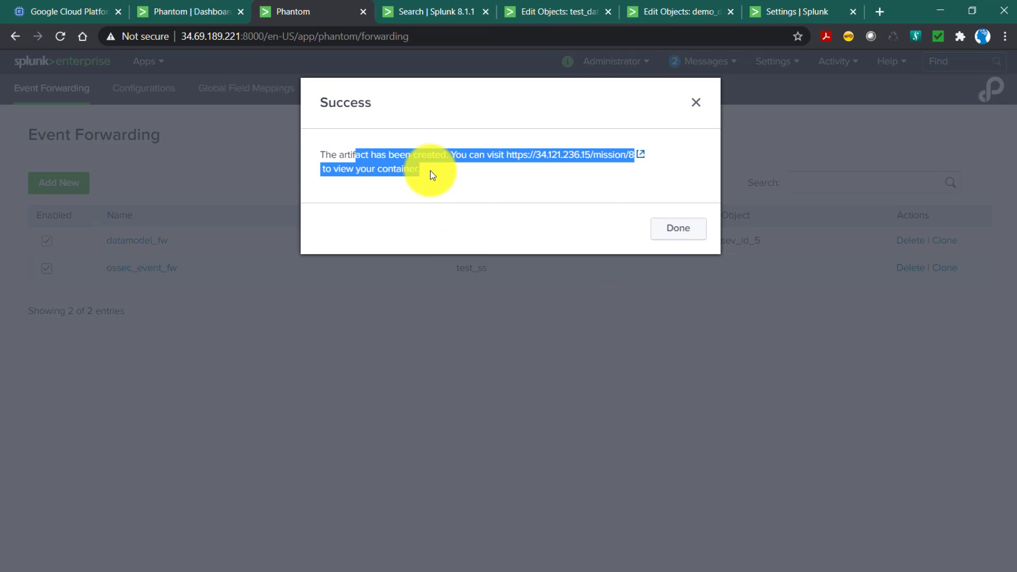
{"action": "left_click", "coordinate": [685, 236]}
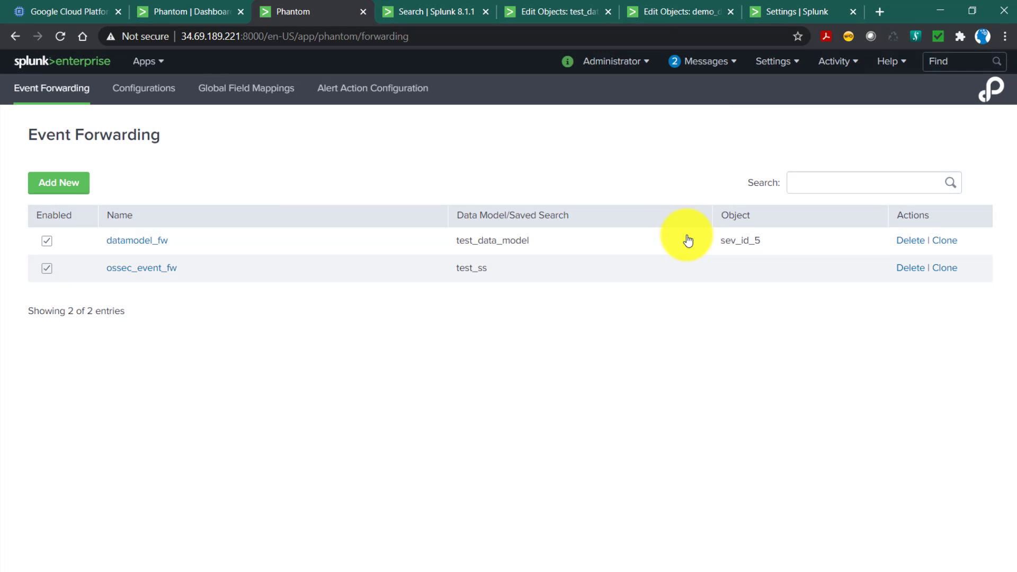
Switch to the Phantom dashboard, reload it, and check the open events and the breakdown of unresolved events by severity.
{"action": "left_click", "coordinate": [187, 11]}
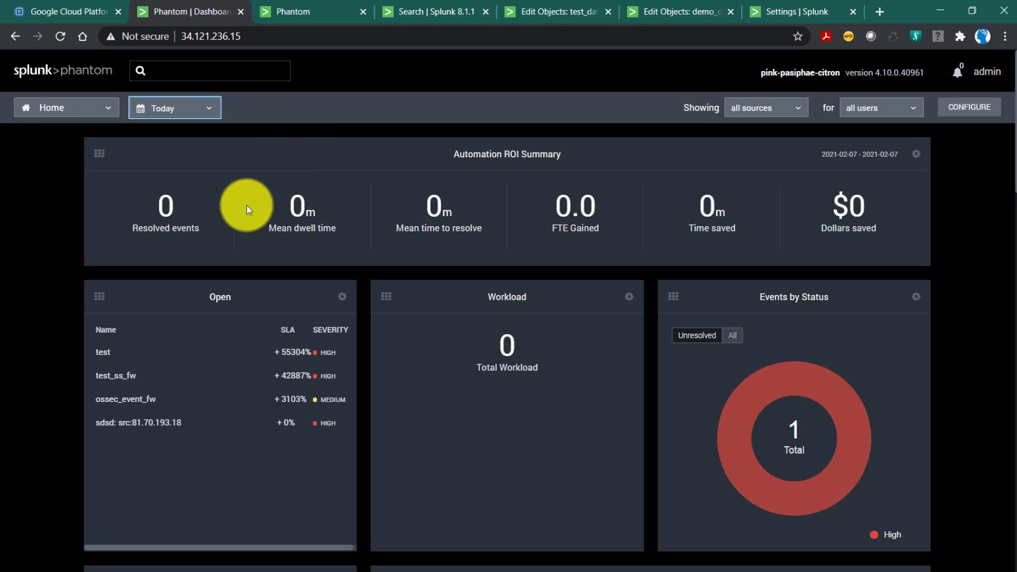
{"action": "left_click", "coordinate": [75, 74]}
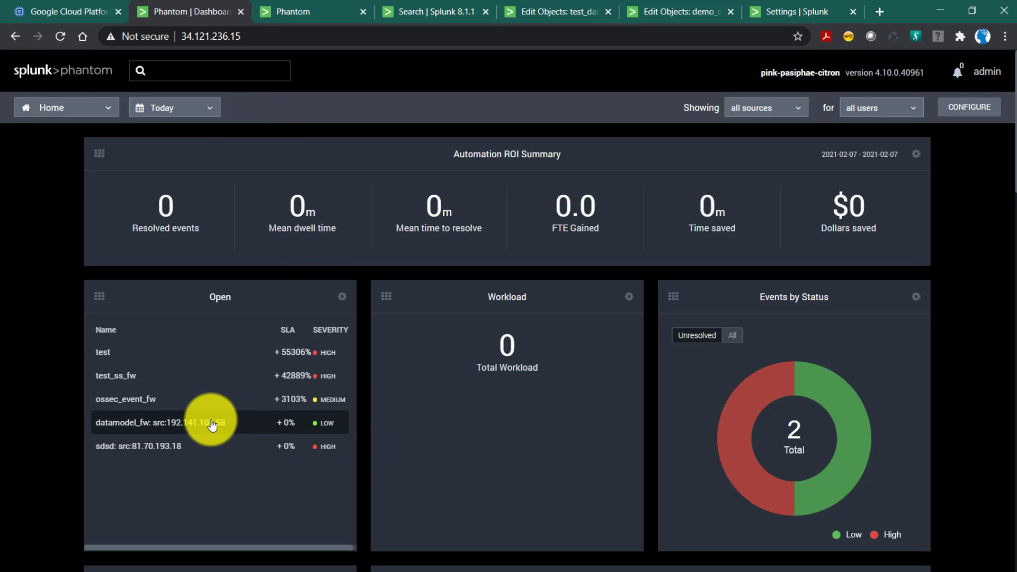
{"action": "mouse_move", "coordinate": [785, 436]}
{"action": "mouse_move", "coordinate": [834, 442]}
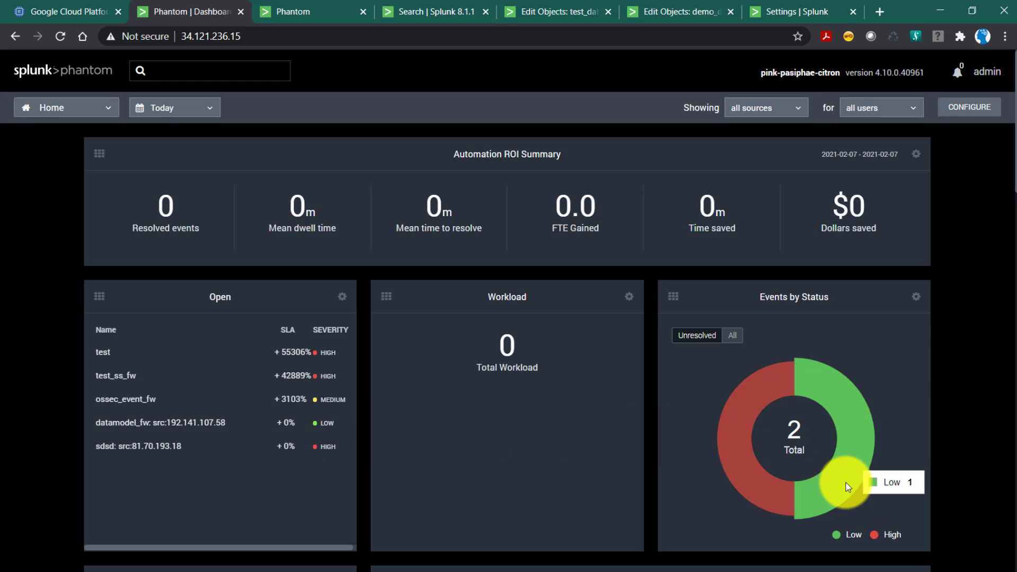
{"action": "scroll", "coordinate": [212, 450], "scroll_direction": "down", "scroll_amount": 3}
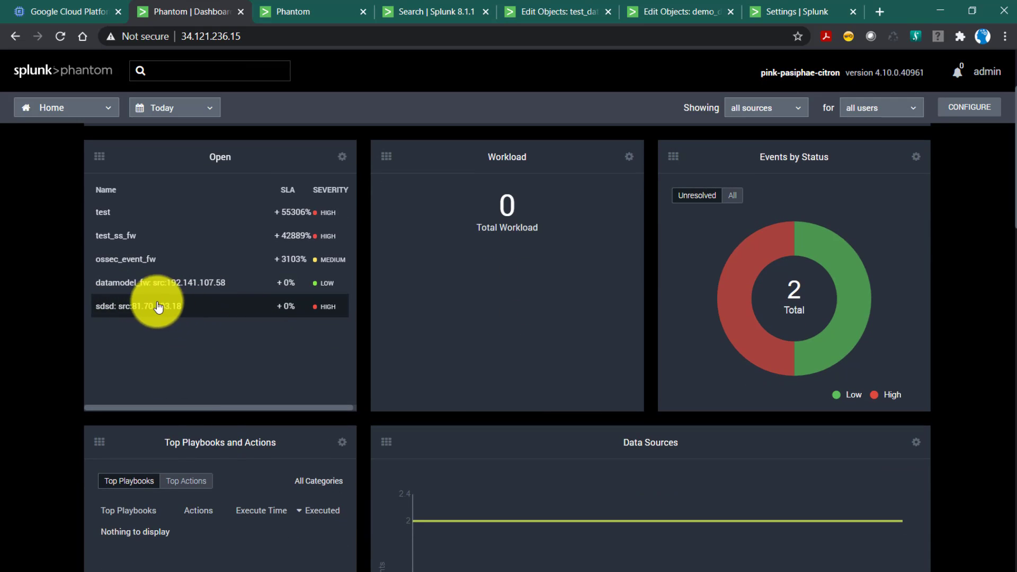
{"action": "mouse_move", "coordinate": [761, 249]}
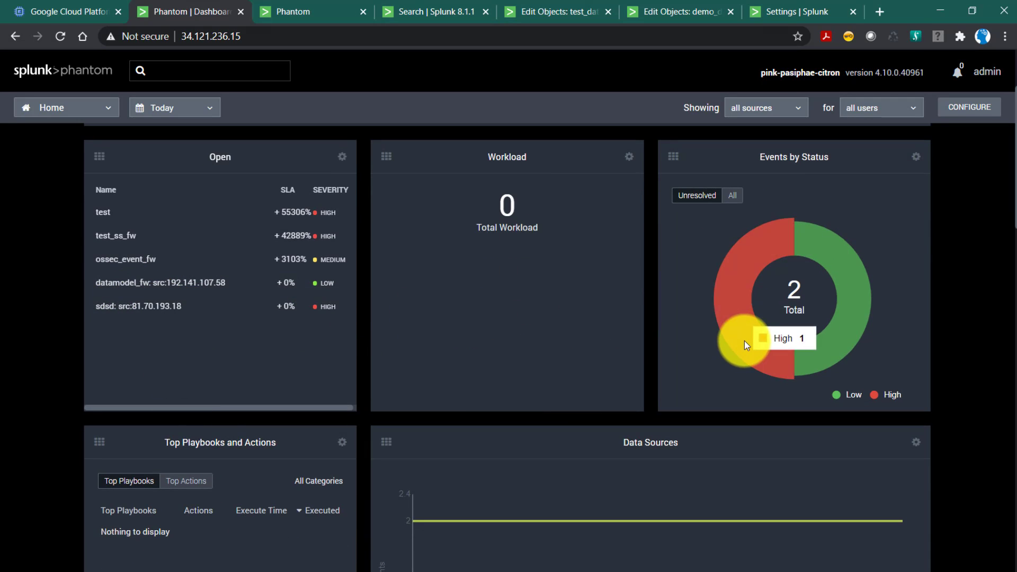
View the dashboard's Events chart by severity, sensitivity and status.
{"action": "scroll", "coordinate": [348, 397], "scroll_direction": "down", "scroll_amount": 7}
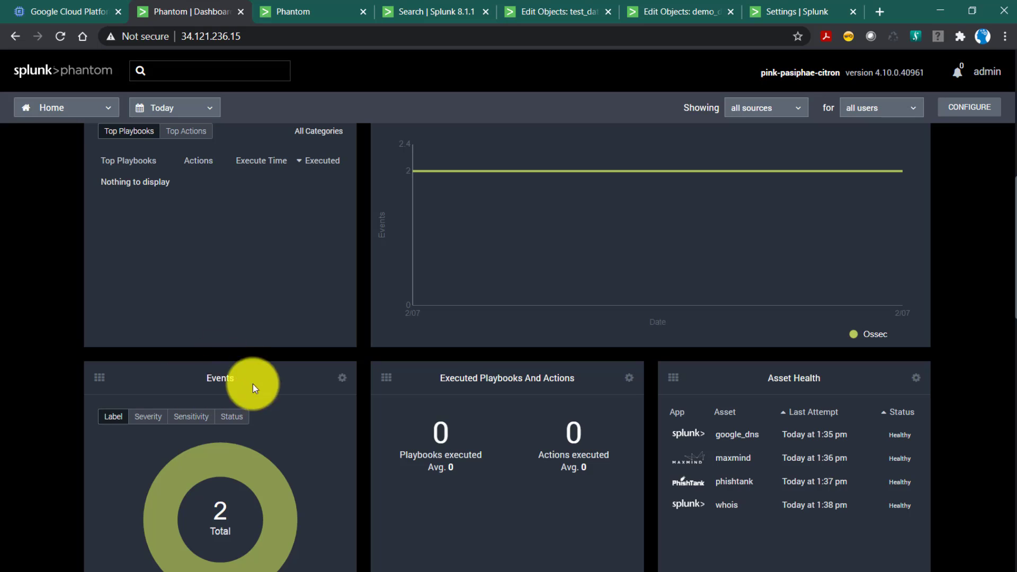
{"action": "left_click", "coordinate": [153, 417]}
{"action": "left_click", "coordinate": [185, 419]}
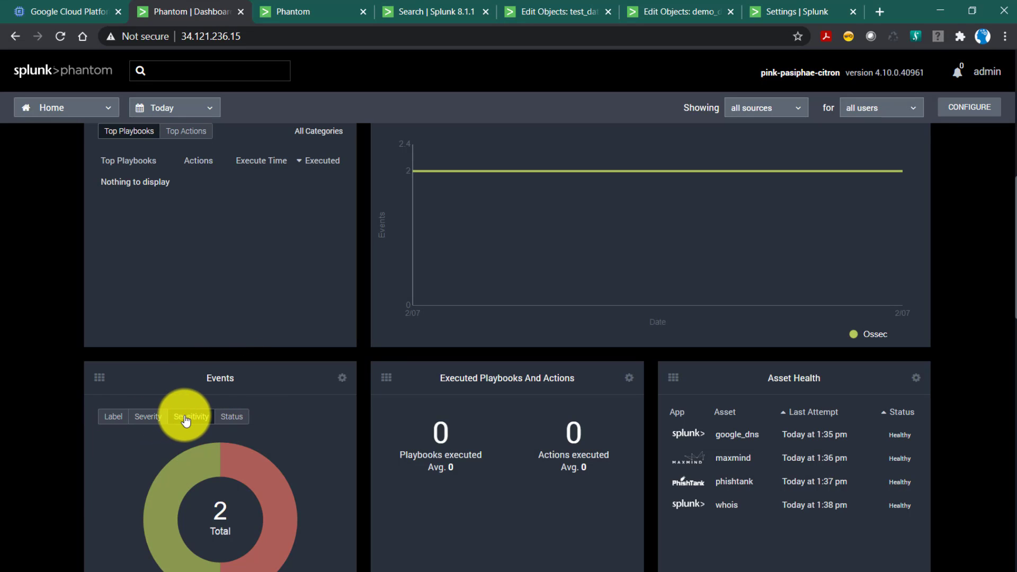
{"action": "left_click", "coordinate": [228, 416]}
Open the datamodel_fw container from the dashboard's Artifact Count and view the details of its artifact in the timeline.
{"action": "scroll", "coordinate": [290, 455], "scroll_direction": "down", "scroll_amount": 6}
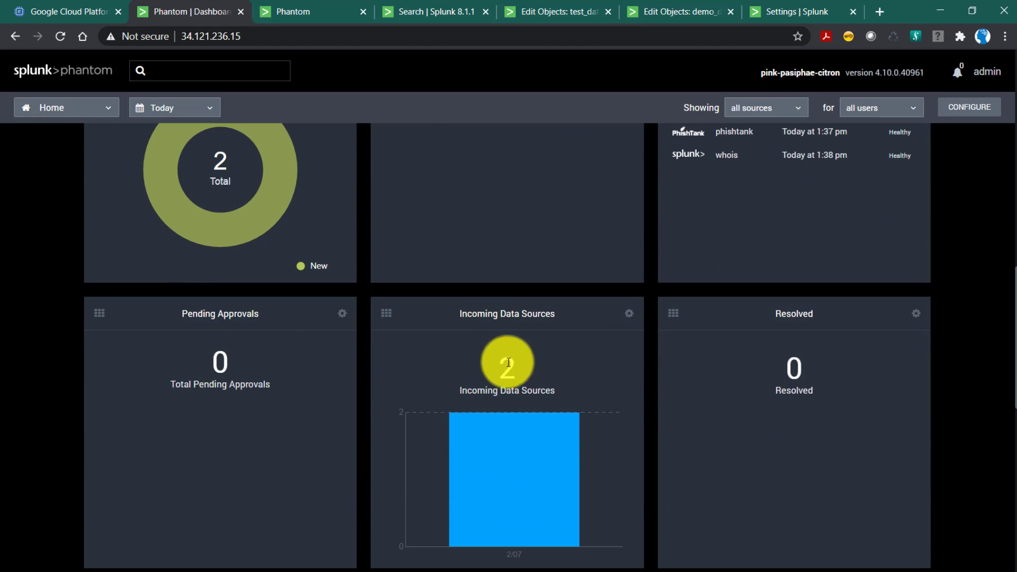
{"action": "mouse_move", "coordinate": [526, 468]}
{"action": "scroll", "coordinate": [525, 468], "scroll_direction": "down", "scroll_amount": 7}
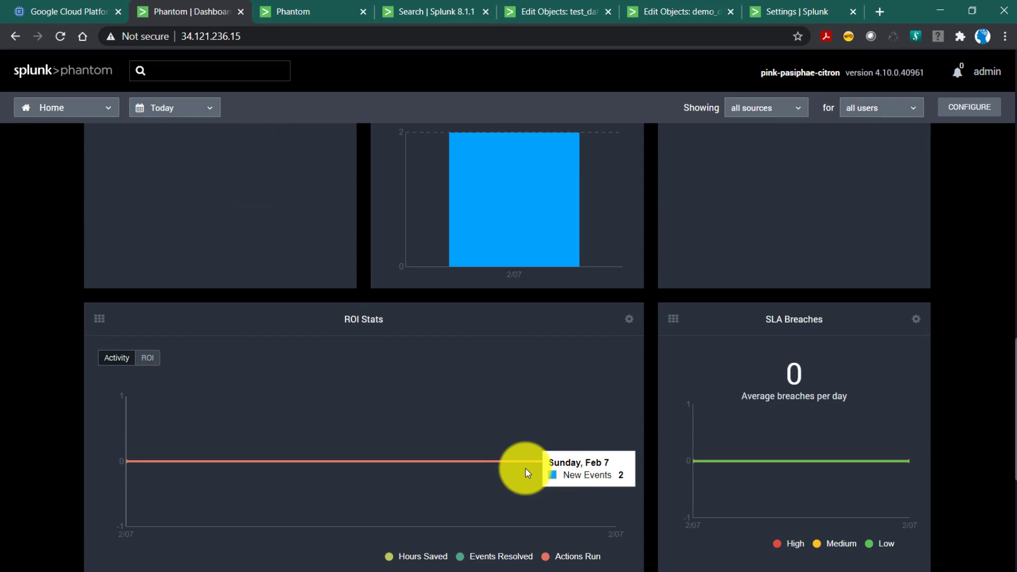
{"action": "scroll", "coordinate": [526, 468], "scroll_direction": "down", "scroll_amount": 3}
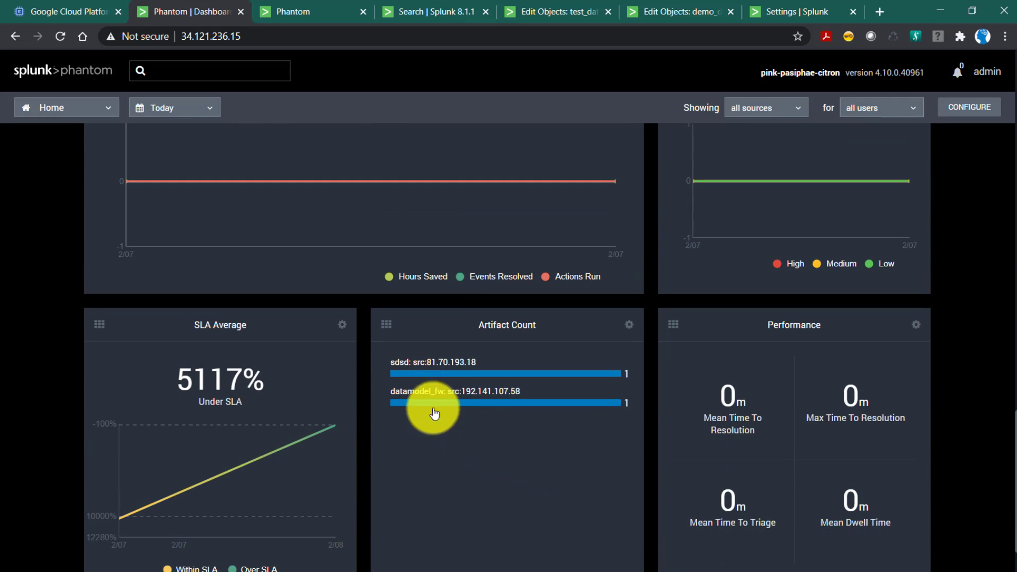
{"action": "left_click", "coordinate": [488, 397]}
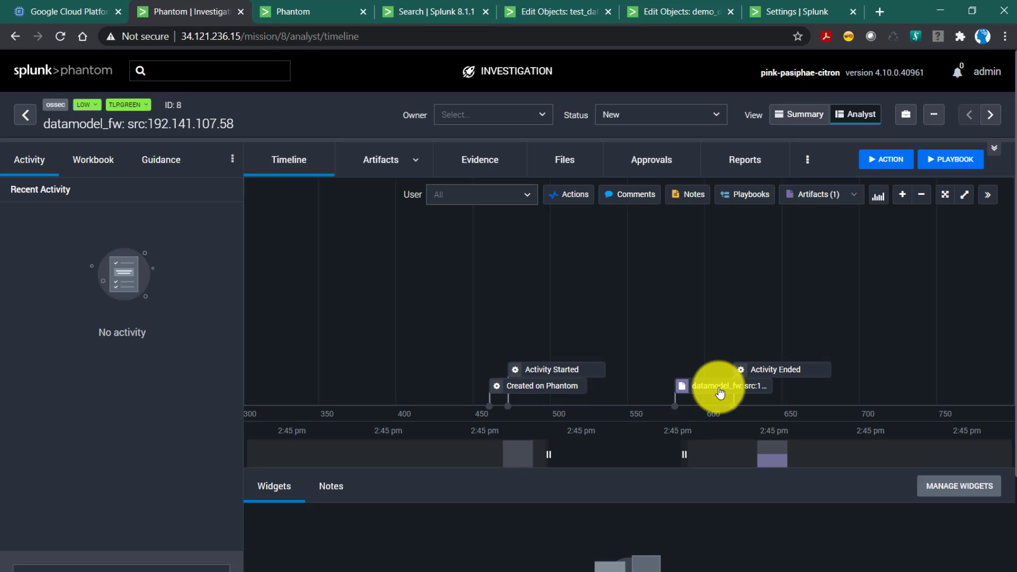
{"action": "left_click", "coordinate": [719, 392]}
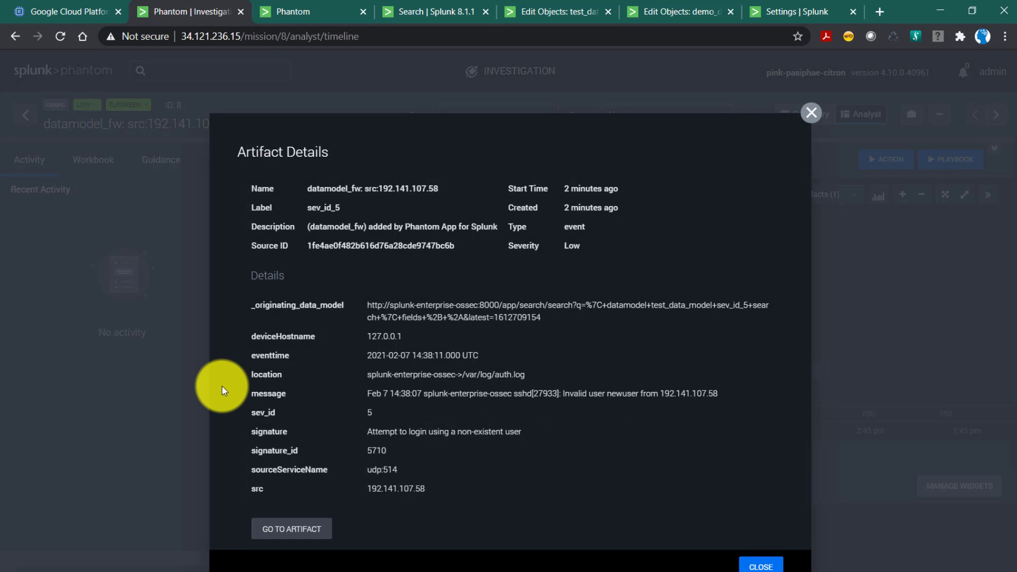